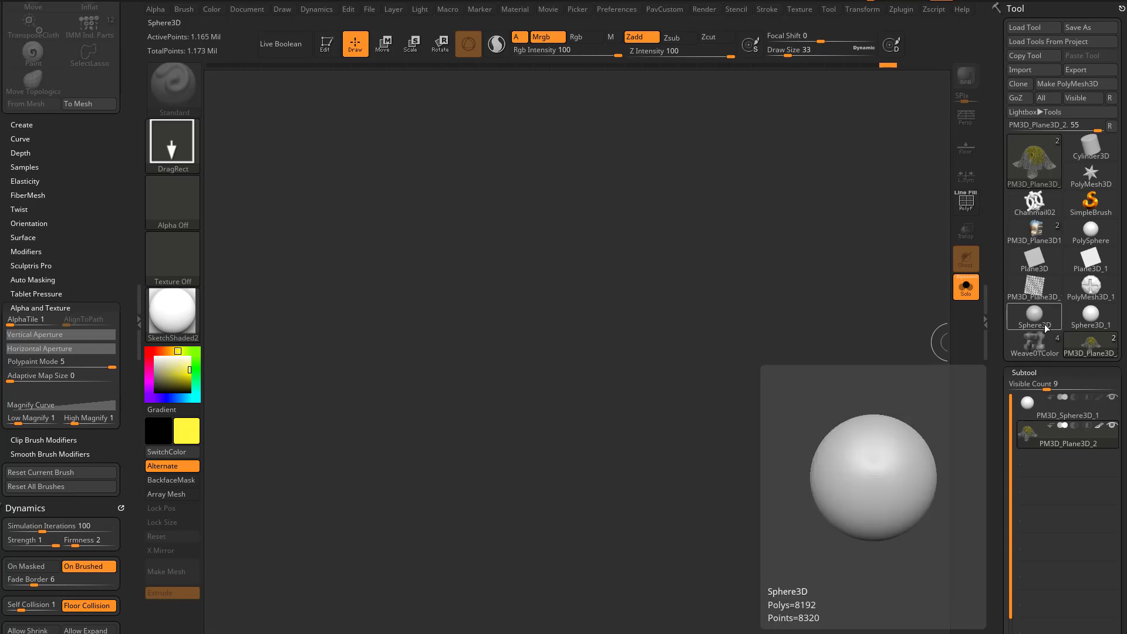
Step: Place the PolyMesh3D star on the empty canvas and make it editable
left_click(1083, 179)
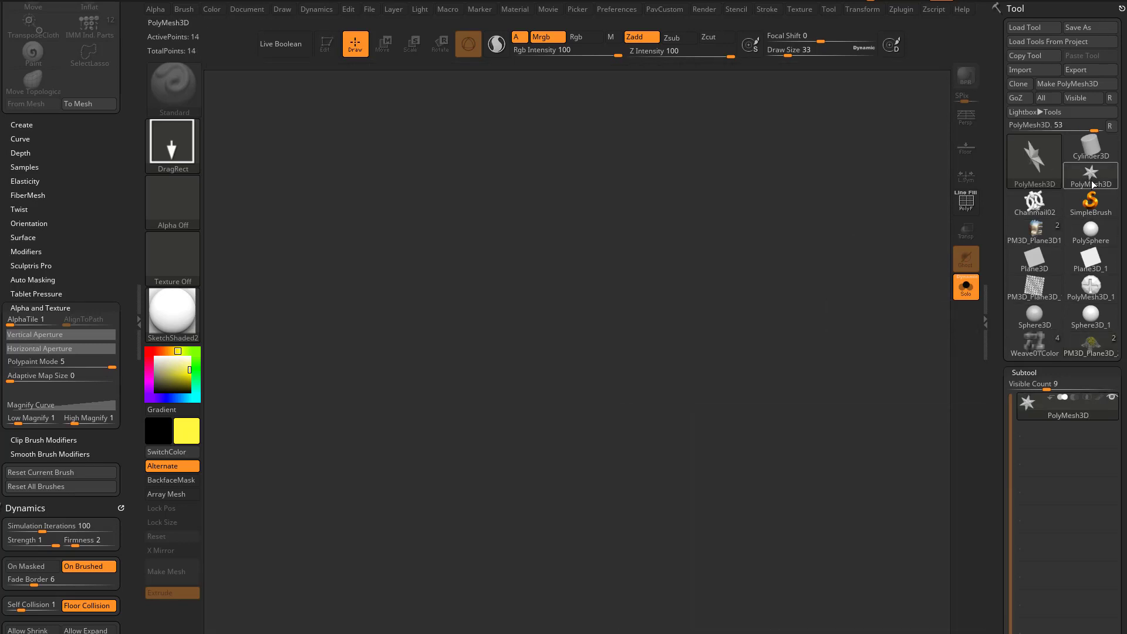
left_click_drag(561, 361, 667, 589)
left_click(327, 45)
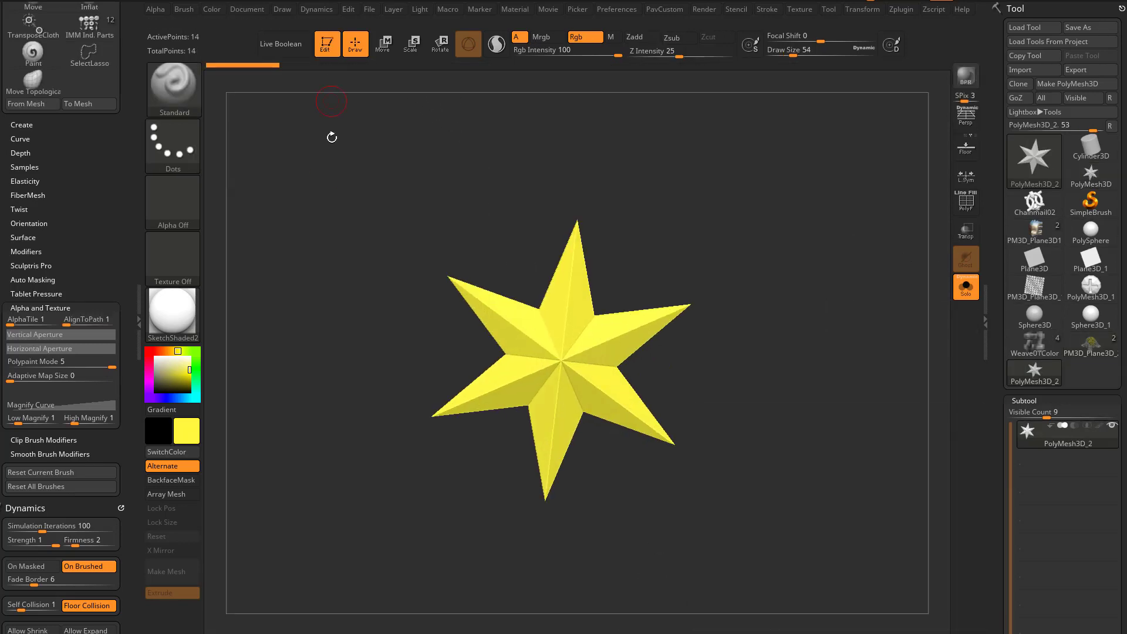
Step: Set the active colour to white and apply StartupMaterial to the star
left_click_drag(165, 370, 151, 353)
left_click(175, 318)
left_click(274, 279)
Step: Turn on the floor grid and snap the view to face the star straight on
left_click_drag(793, 269, 963, 212, "shift")
key("shift+p")
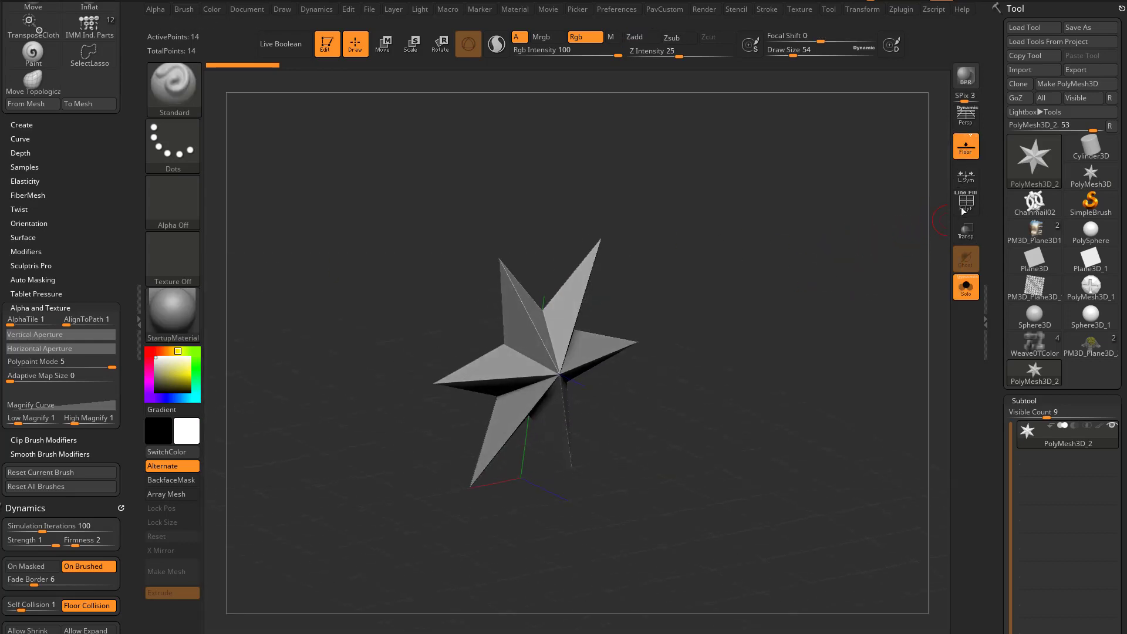
left_click_drag(925, 169, 837, 224, "shift")
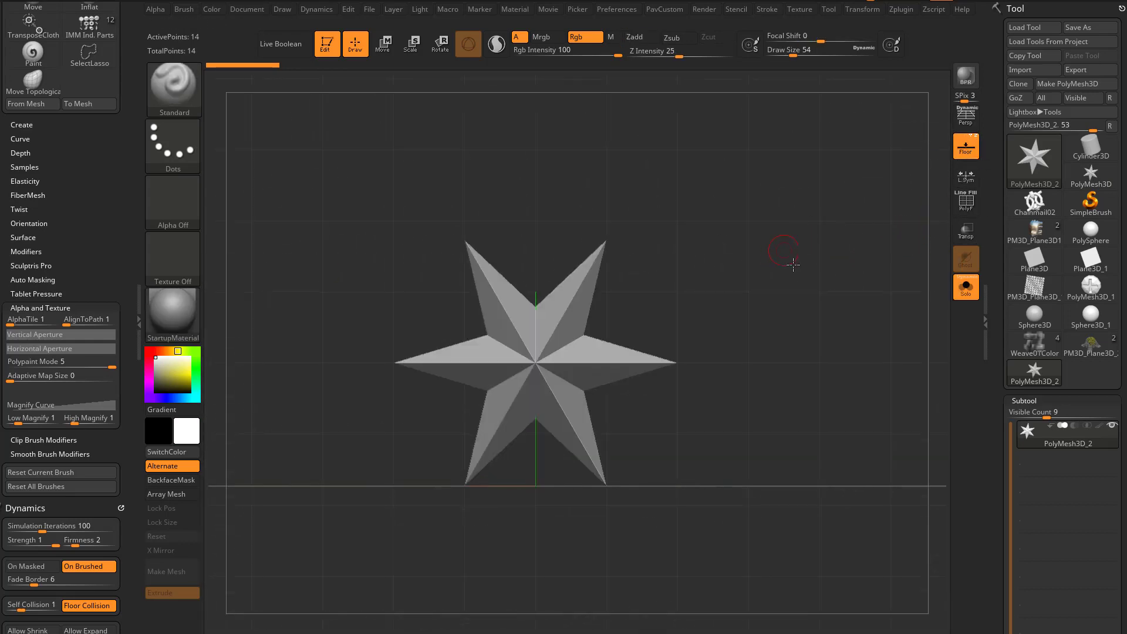
Step: Set the floor grid's Grid Size to 1
left_click_drag(792, 265, 805, 279, "alt")
key("s")
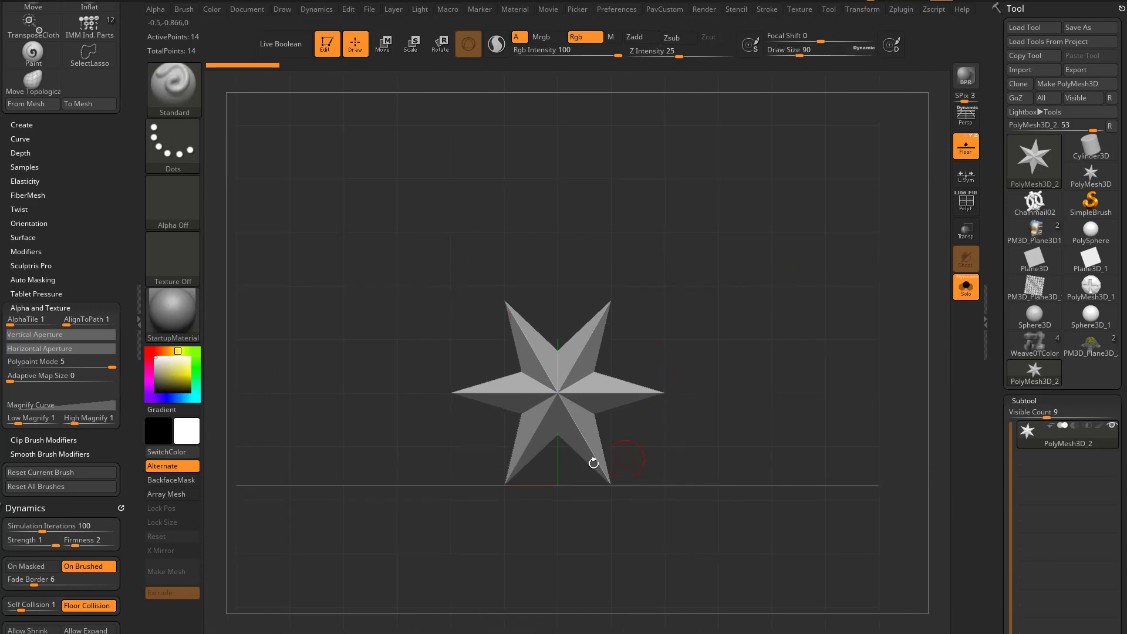
left_click_drag(735, 342, 692, 304, "alt")
left_click_drag(774, 355, 766, 395, "alt")
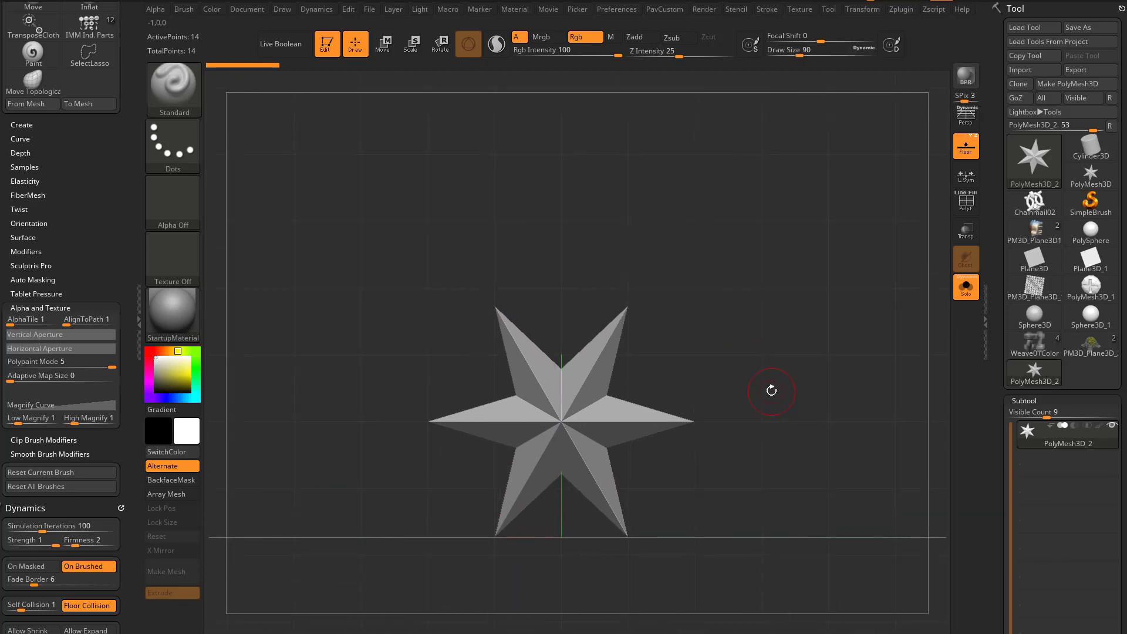
left_click(283, 10)
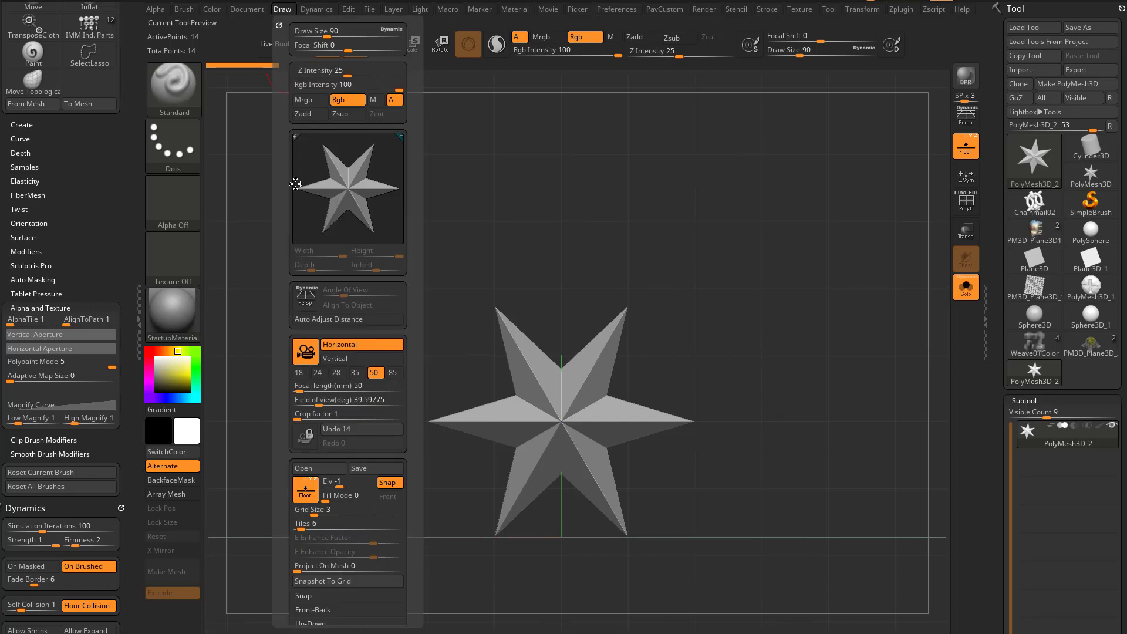
left_click_drag(324, 514, 326, 514)
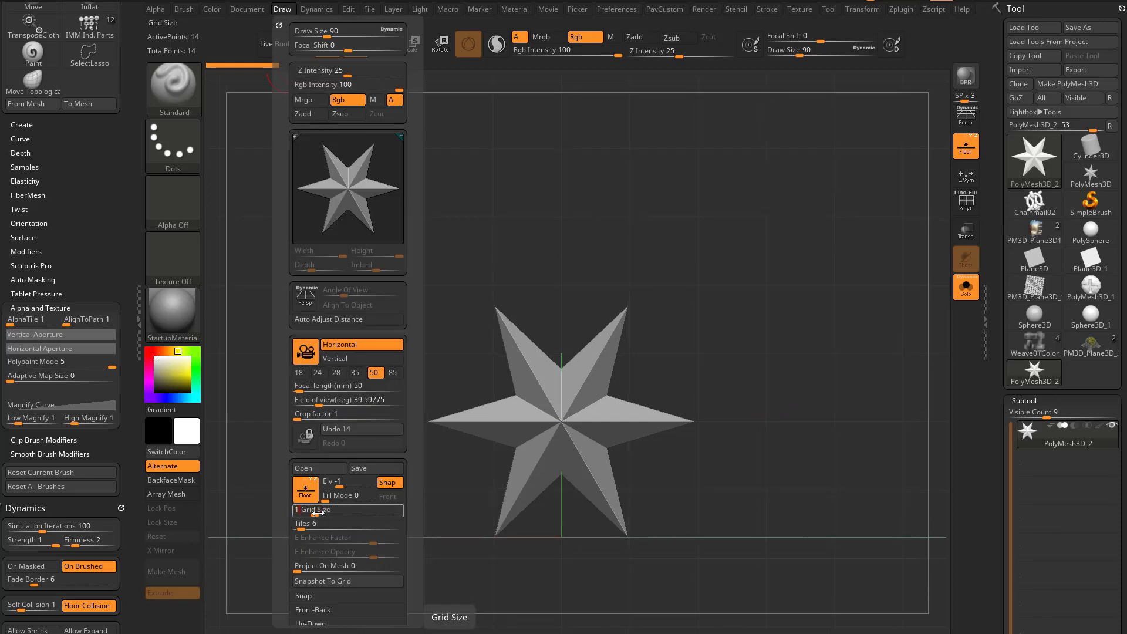
key("Return")
left_click_drag(780, 369, 823, 335, "alt")
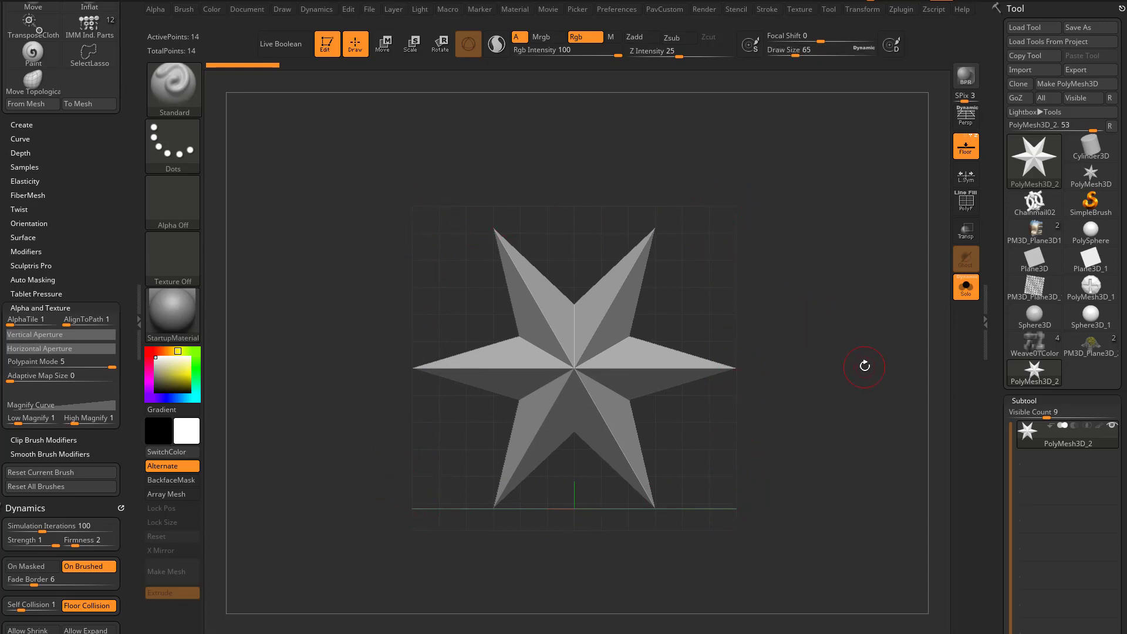
Step: Set the grid's PLine Opacity to 0.71373 and raise its Frame Opacity to make the grid lines stronger
left_click(284, 10)
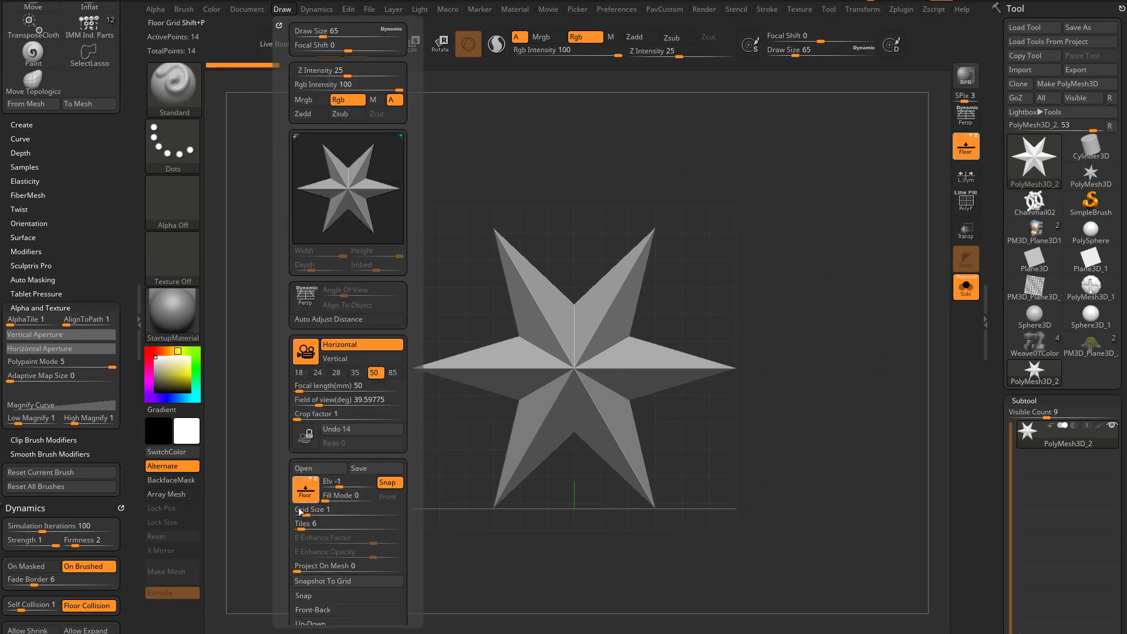
scroll(306, 482, "down", 10)
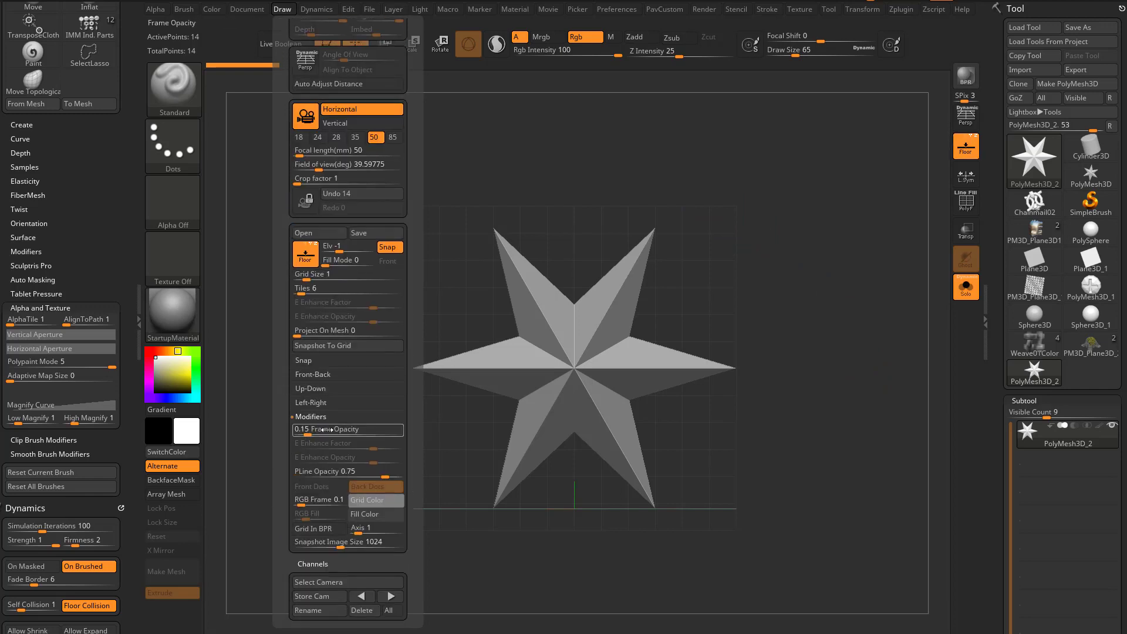
left_click(379, 473)
left_click(329, 428)
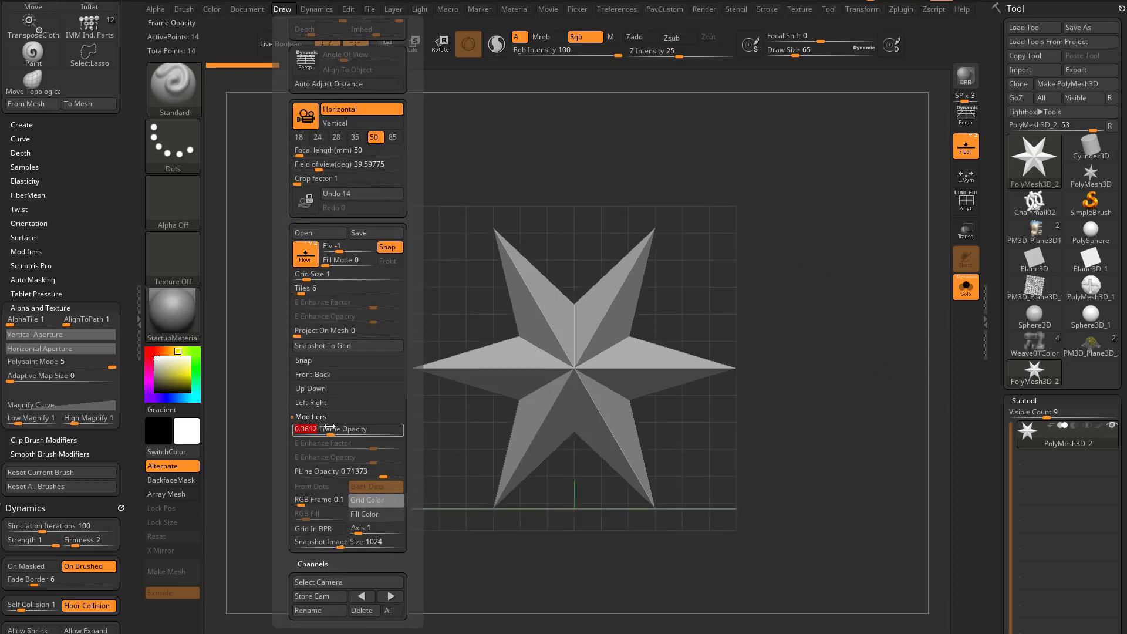
left_click_drag(329, 428, 403, 429)
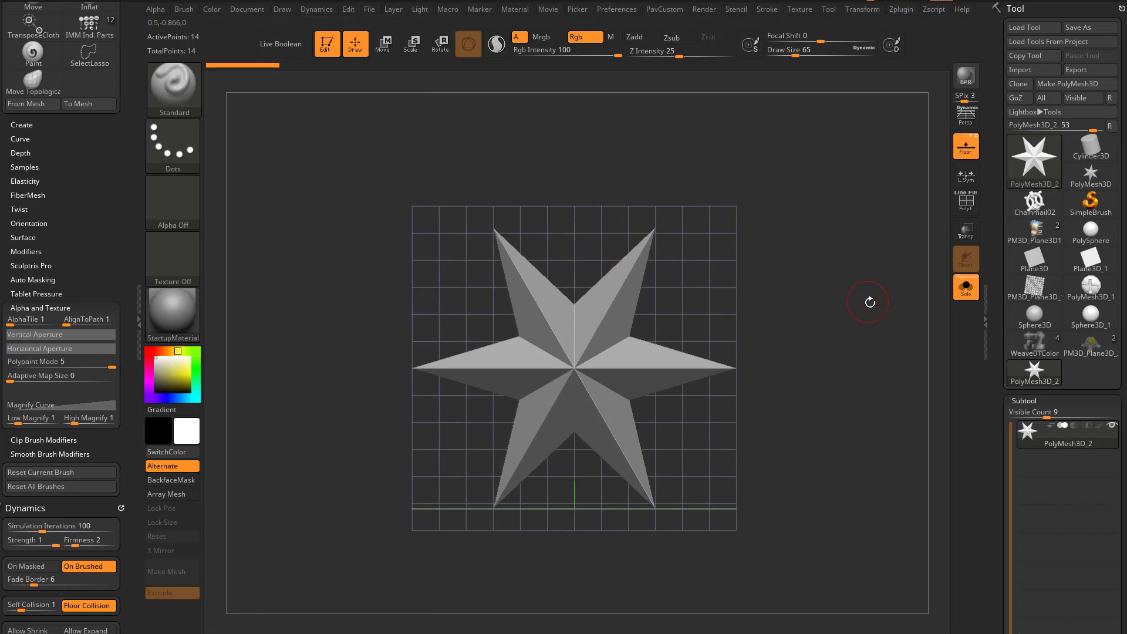
mouse_move(876, 308)
left_mouse_down("alt")
mouse_move(856, 302)
mouse_move(916, 317)
mouse_move(863, 312)
left_mouse_up("alt")
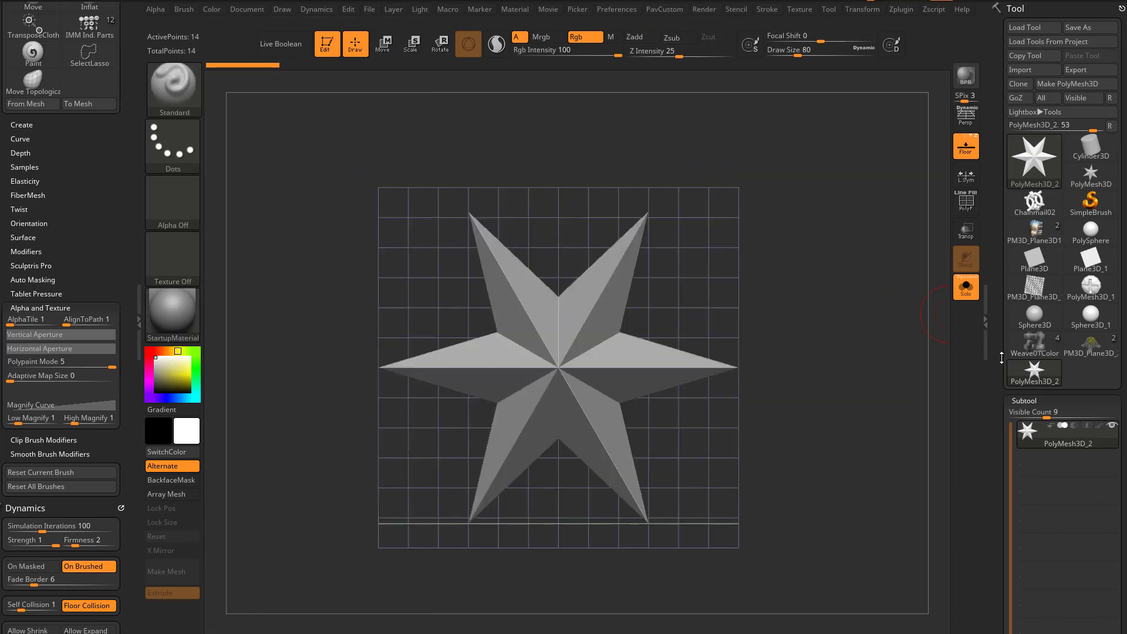
Step: Replace the star with an initialized QGrid plane using X, Y and Z resolution 1
left_click_drag(1002, 358, 997, 271)
scroll(997, 270, "down", 15)
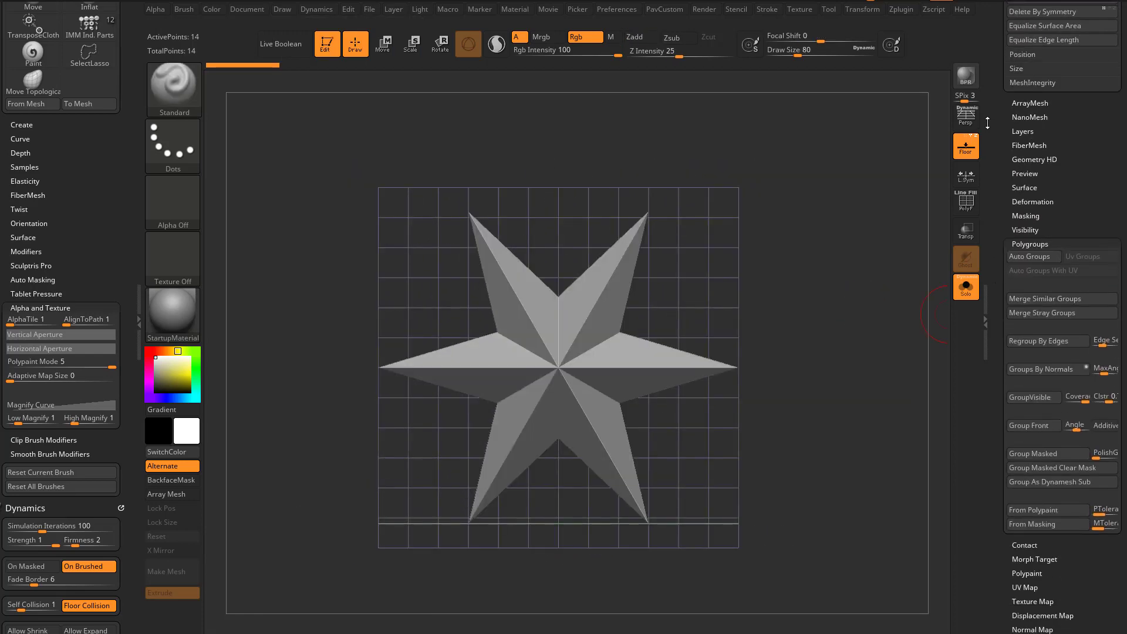
left_click(1002, 393)
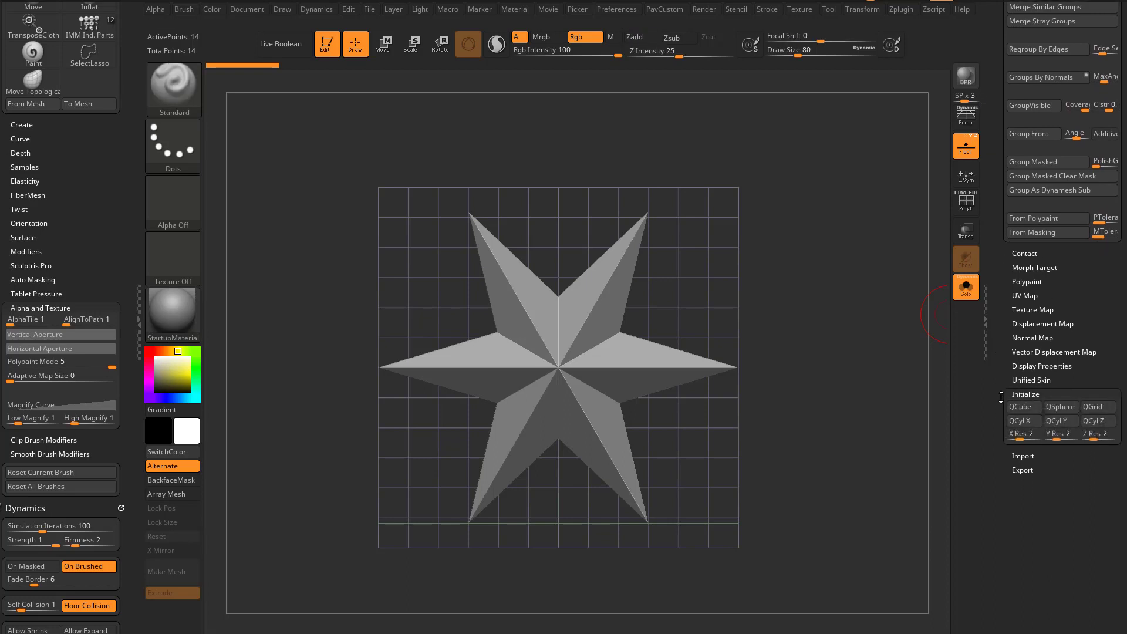
left_click(1057, 435)
type("1")
left_click(1090, 437)
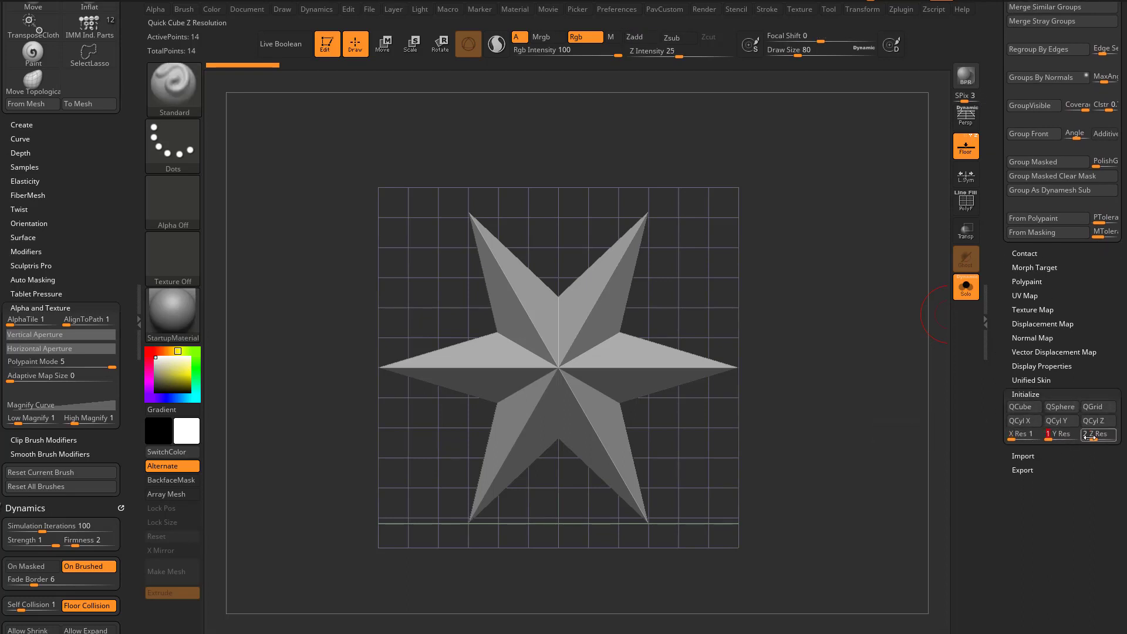
type("1")
left_click(1086, 425)
mouse_move(815, 322)
left_mouse_down()
mouse_move(819, 353)
mouse_move(825, 333)
left_mouse_up()
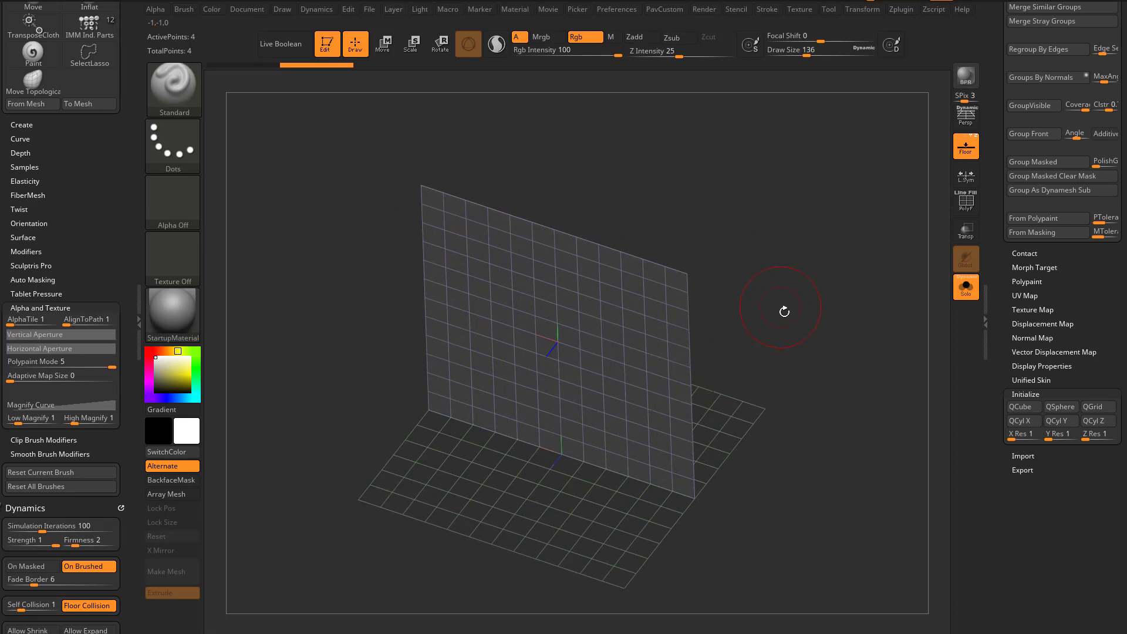
Step: Scale the plane down uniformly so it sits well inside the grid square
left_click_drag(784, 311, 763, 328)
key("w")
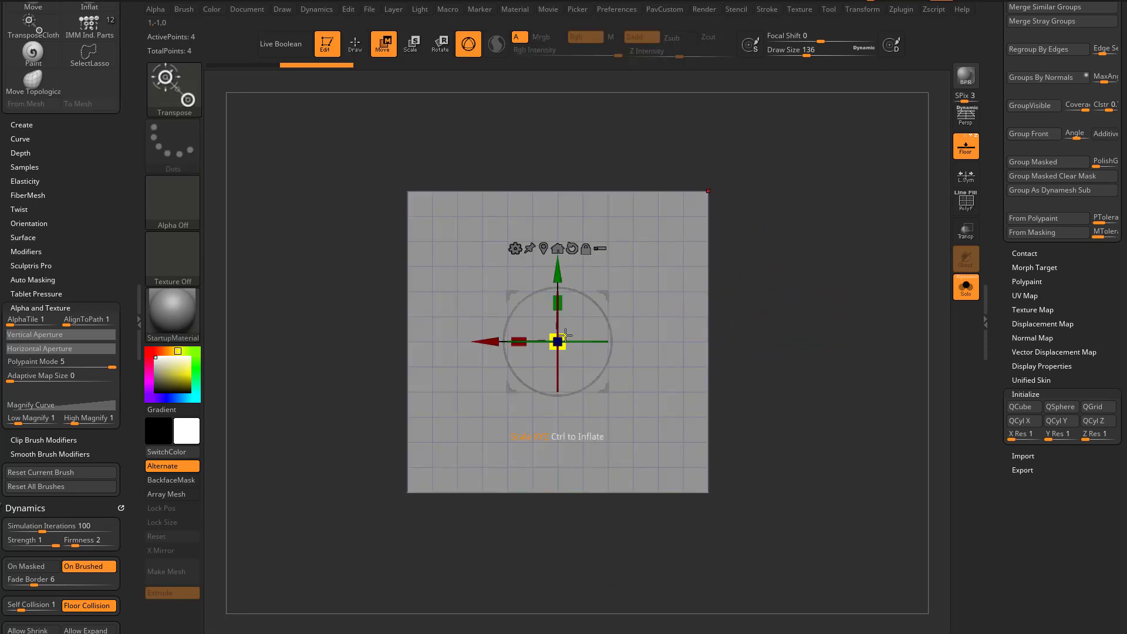
left_click_drag(565, 335, 508, 356)
key("q")
mouse_move(793, 270)
left_mouse_down()
mouse_move(804, 289)
mouse_move(763, 297)
left_mouse_up()
Step: Rotate the plane in the front view so it stands on one corner as a diamond
key("w")
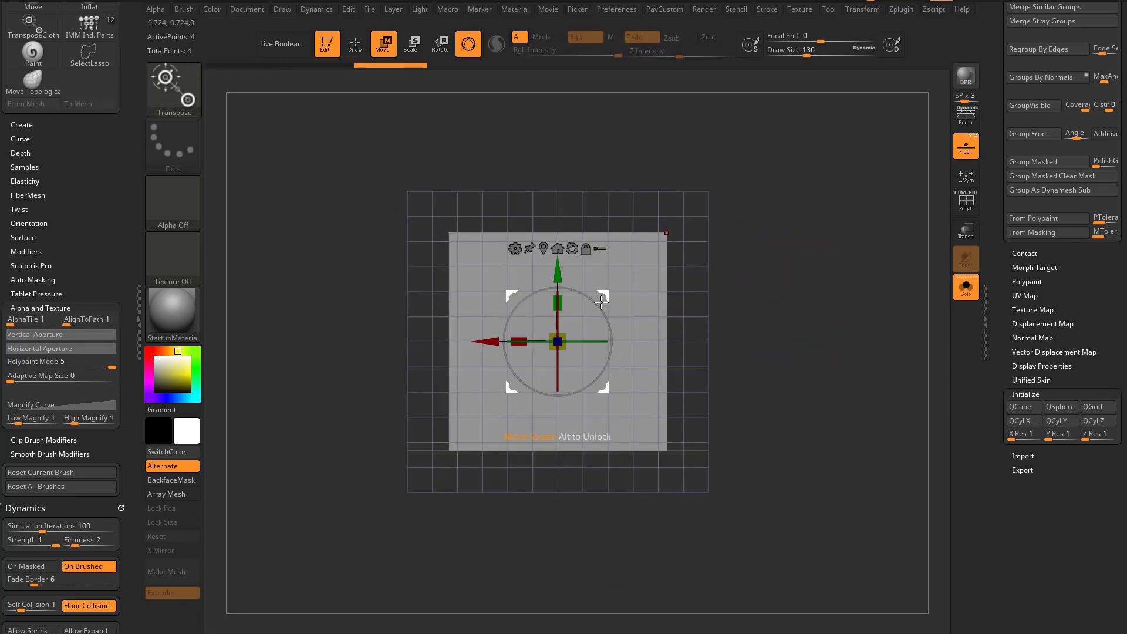
mouse_move(601, 302)
left_mouse_down("shift")
mouse_move(530, 279)
mouse_move(566, 267)
left_mouse_up("shift")
key("q")
mouse_move(854, 259)
left_mouse_down()
mouse_move(831, 294)
mouse_move(643, 262)
left_mouse_up()
Step: Apply the Unify deformation to the diamond plane and check its fit against the grid
left_click_drag(1001, 292, 998, 374)
left_click(1026, 209)
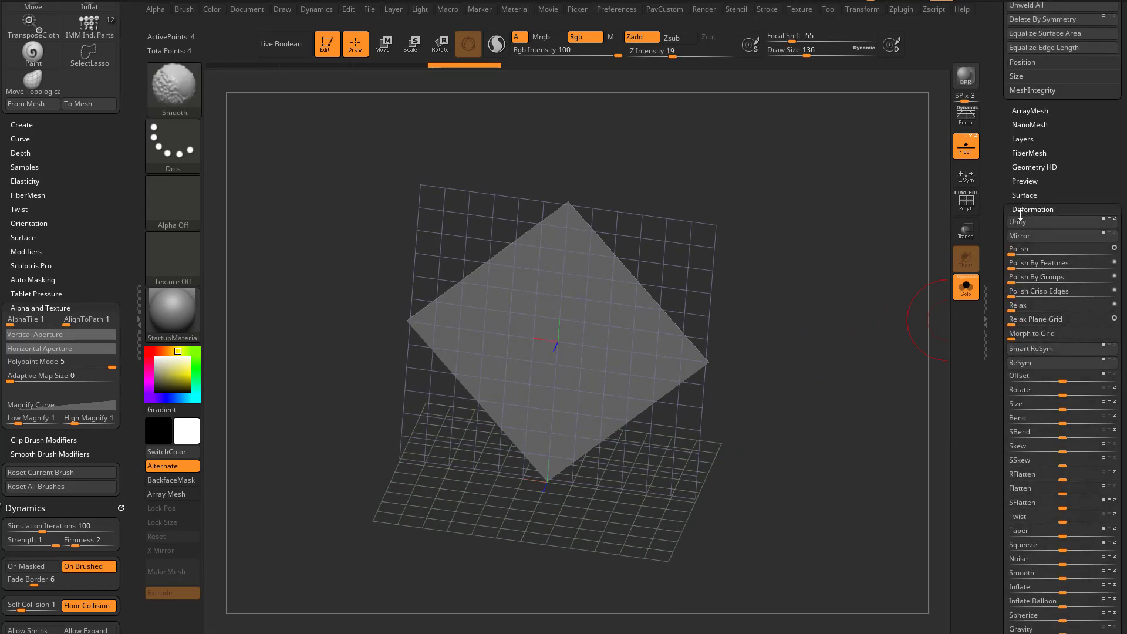
left_click(1019, 222)
left_click_drag(868, 337, 859, 332, "shift")
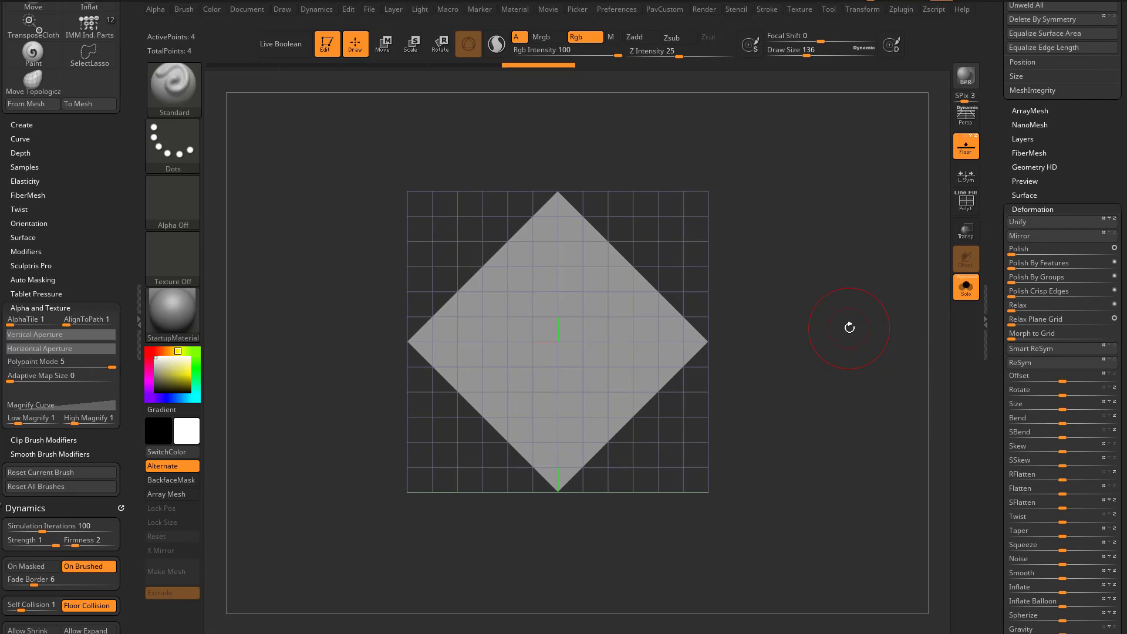
left_click_drag(849, 328, 533, 193)
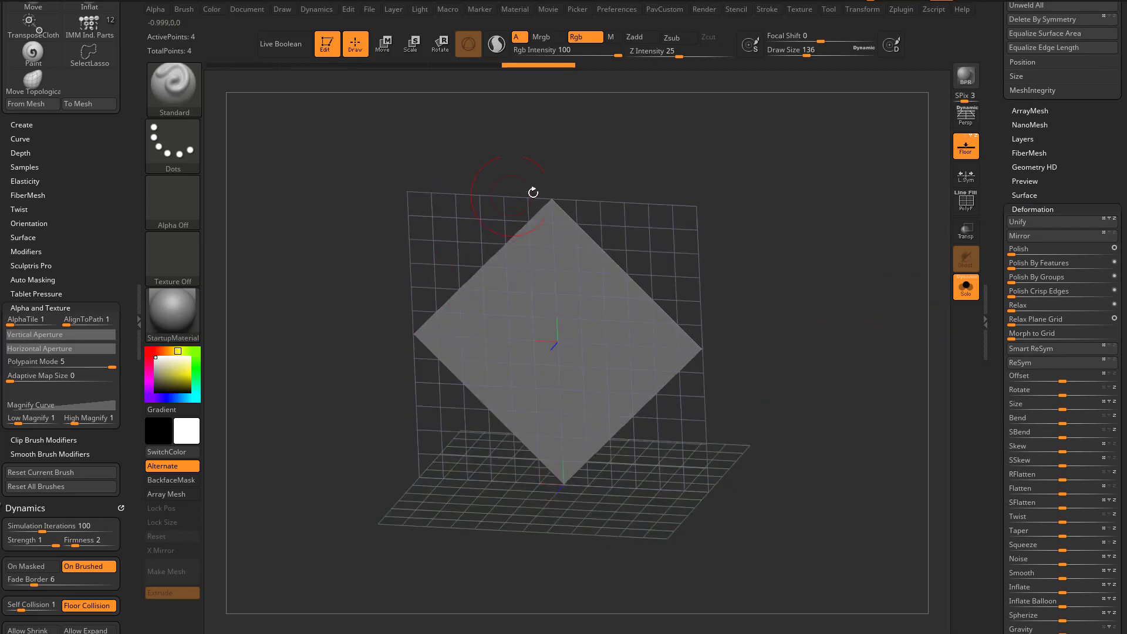
left_click_drag(602, 327, 855, 299)
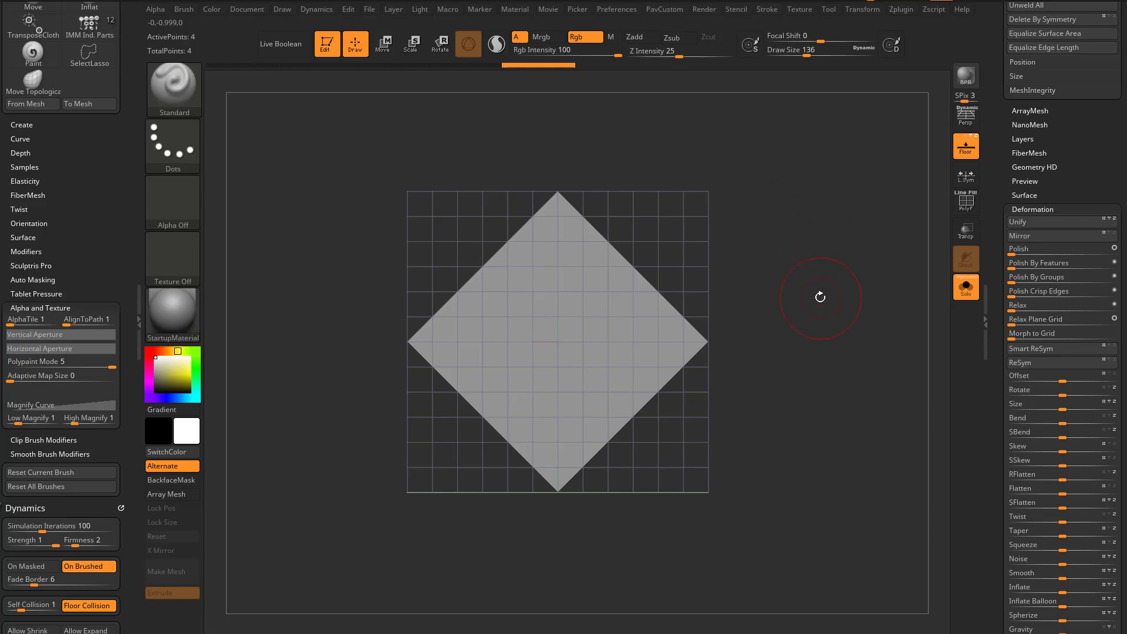
Step: Switch to the browser and play the Dynamic Cloth Physics Simulation net video in the ZBrush 2021 ArtStation post
key("alt+Tab")
scroll(337, 332, "up", 3)
left_click(337, 332)
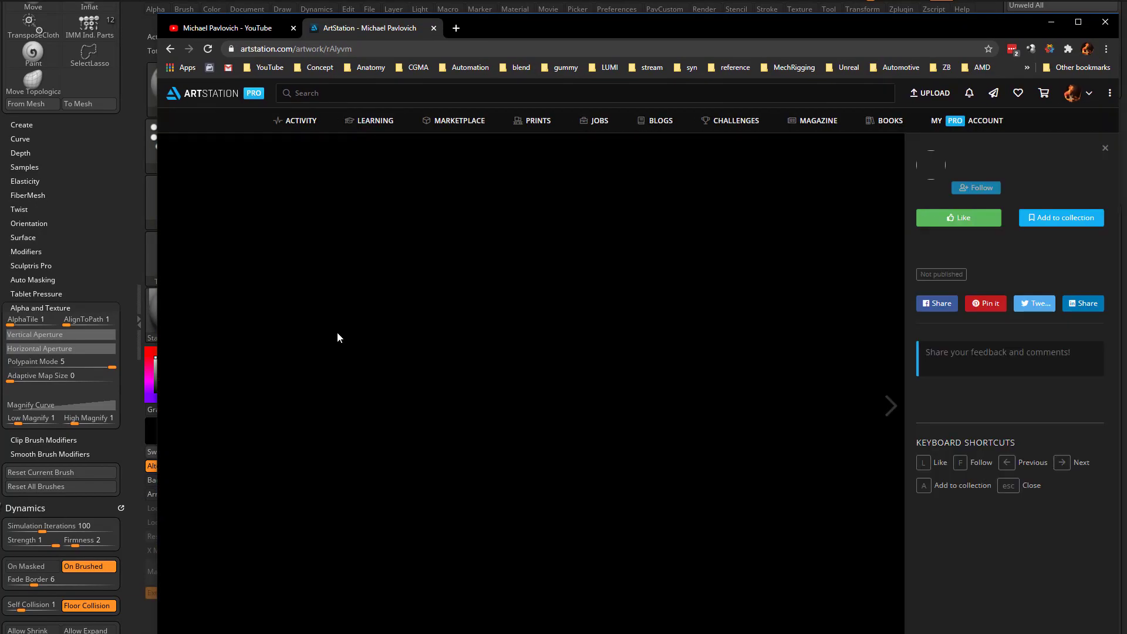
scroll(583, 372, "down", 15)
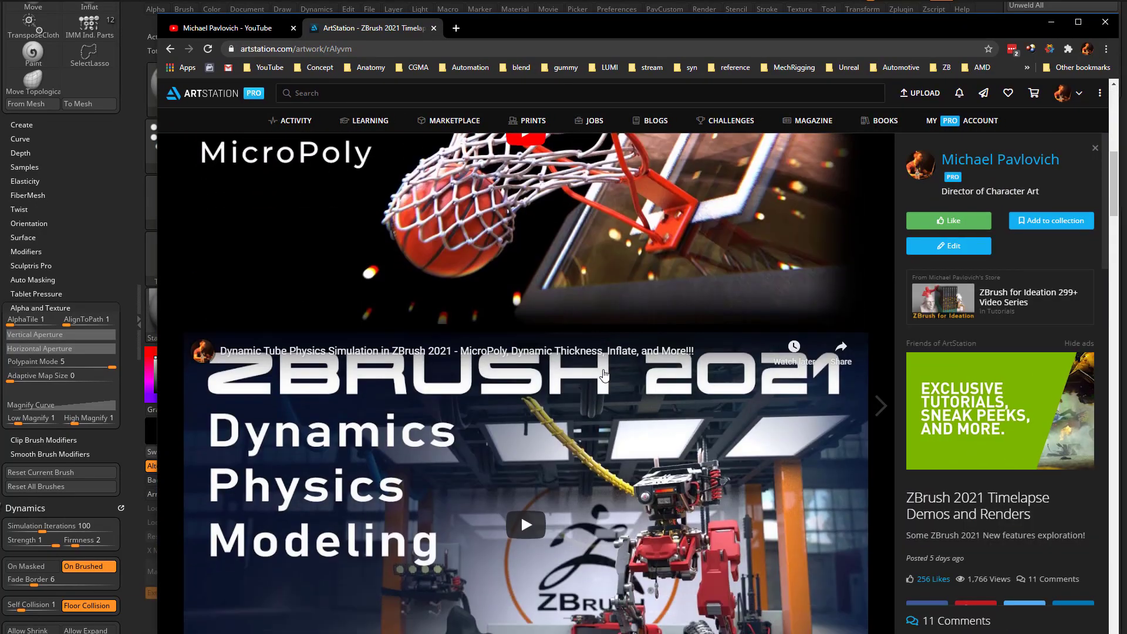
scroll(501, 371, "up", 4)
left_click(525, 370)
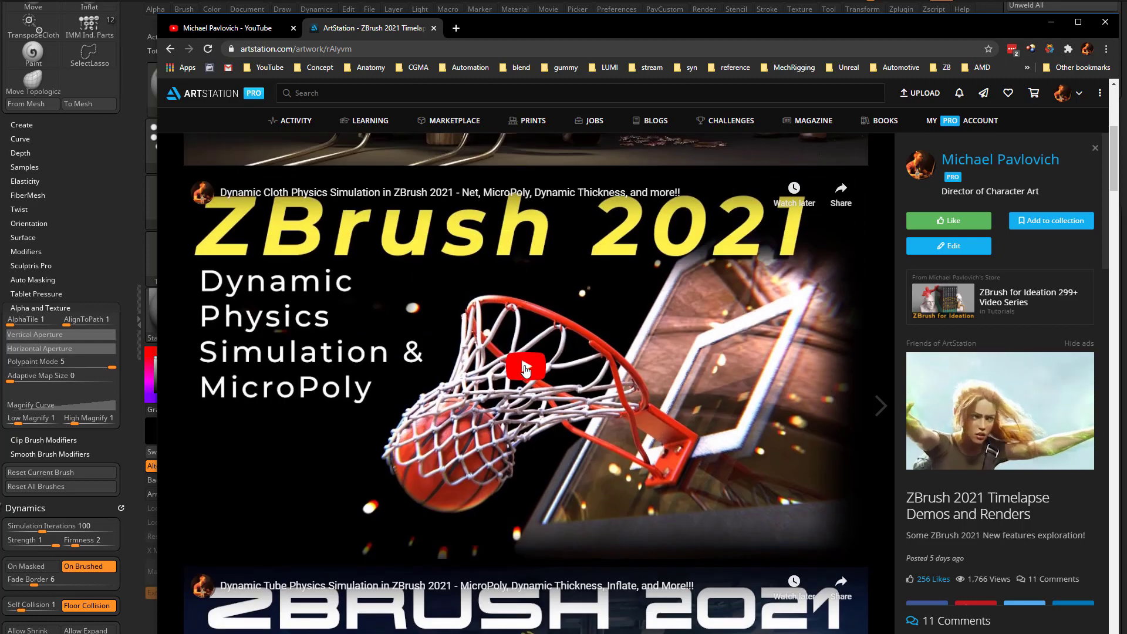
Step: Skim through the basketball net video to review its modeling and render stages, and return to ZBrush
left_click(368, 537)
left_click(418, 536)
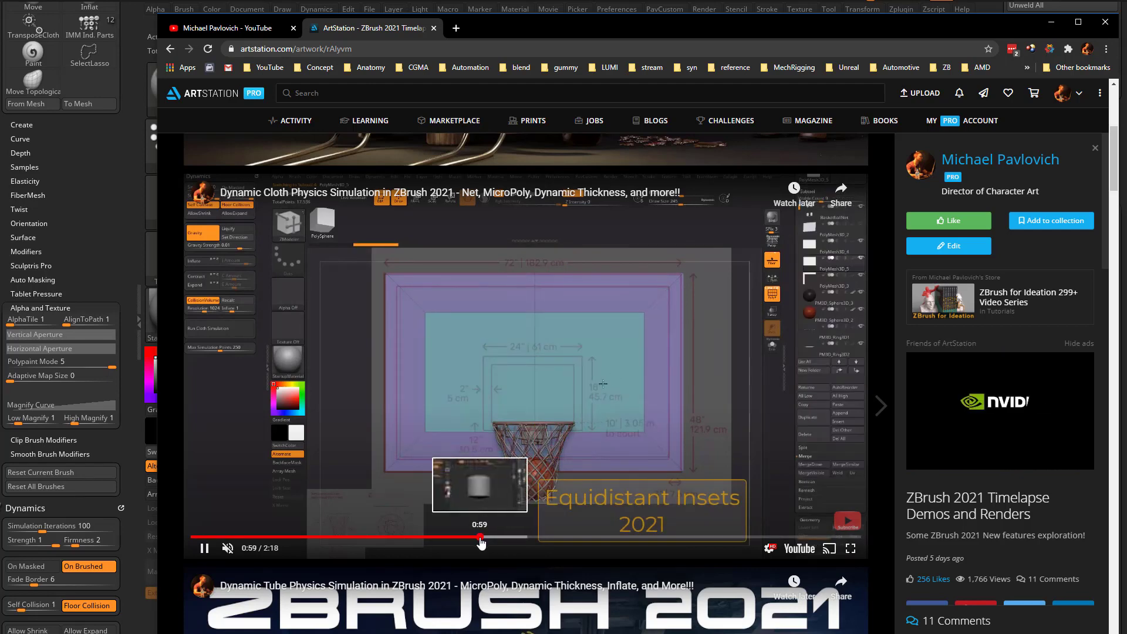
left_click(407, 536)
left_click(402, 536)
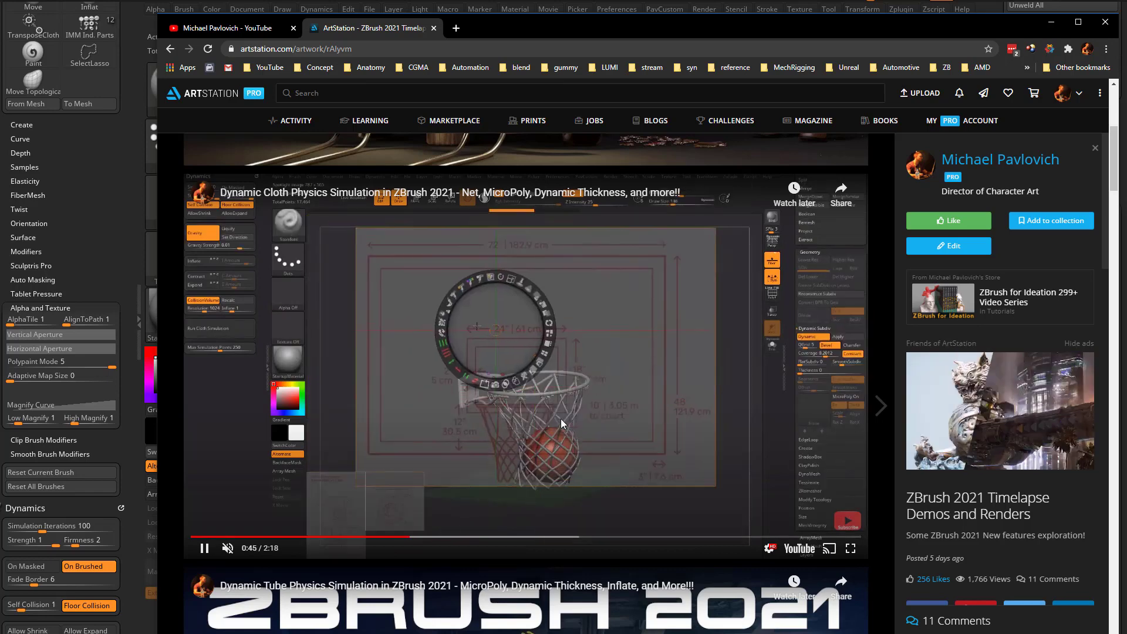
left_click_drag(463, 536, 612, 536)
left_click(639, 536)
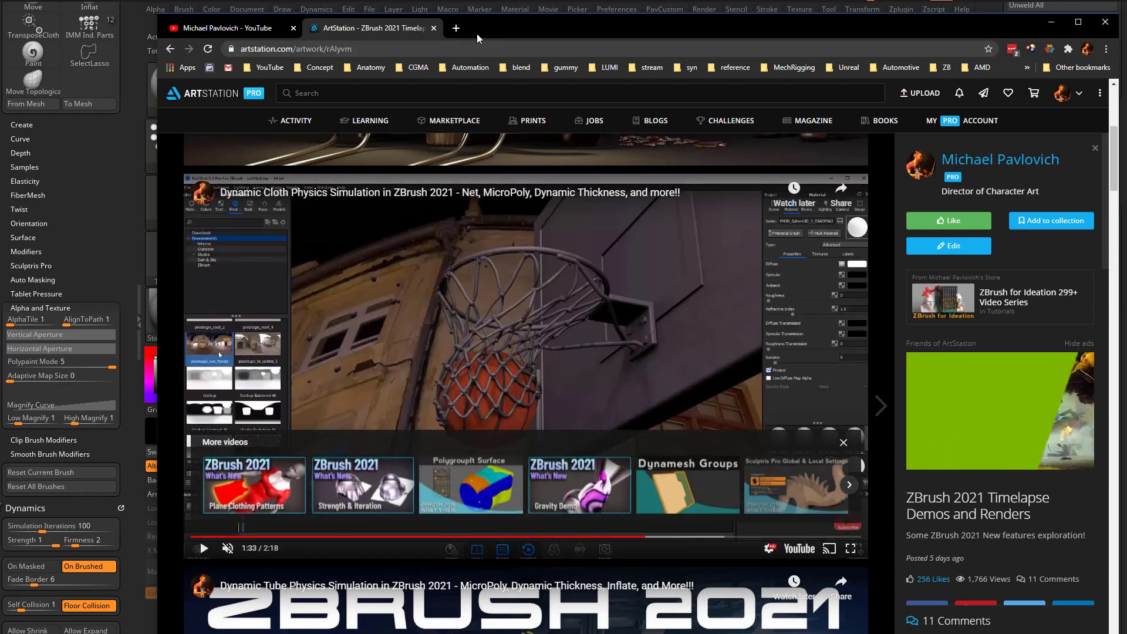
key("alt+Tab")
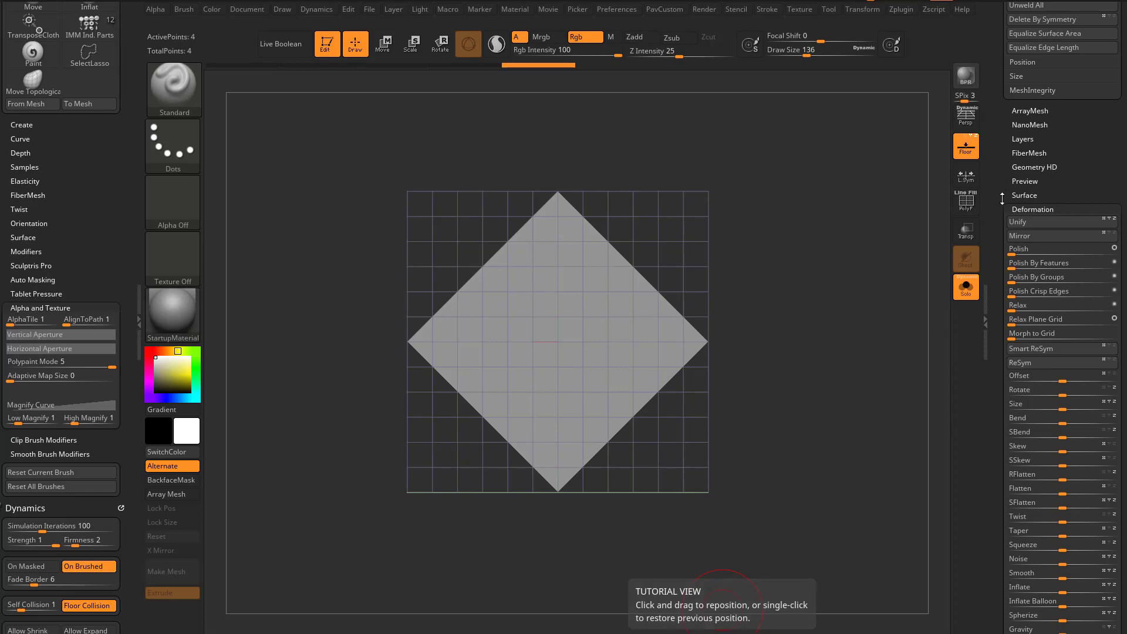
Step: Set the brush Draw Size to 80
left_click_drag(1002, 198, 1006, 426)
key("s")
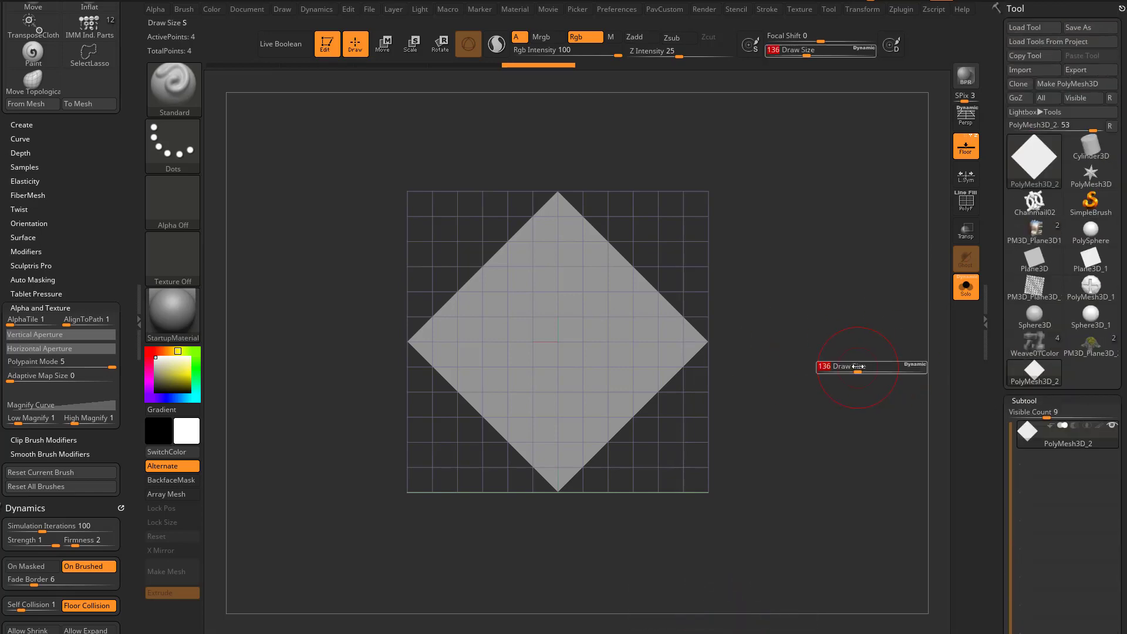
left_click(867, 367)
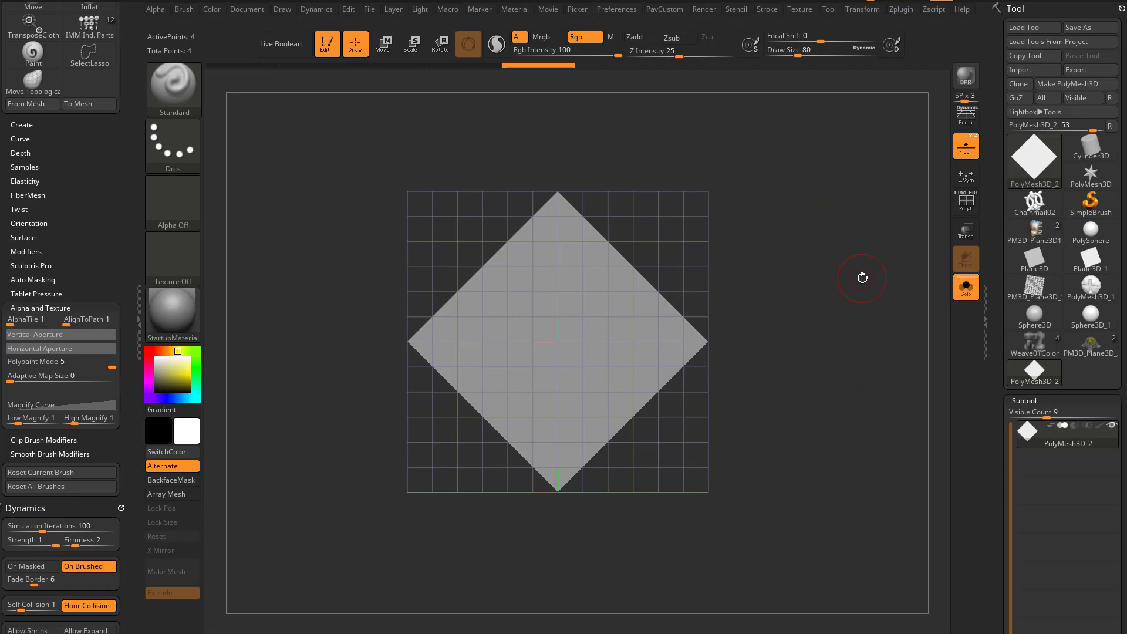
Step: Leave edit mode and clear the diamond plane from the canvas
left_click(327, 46)
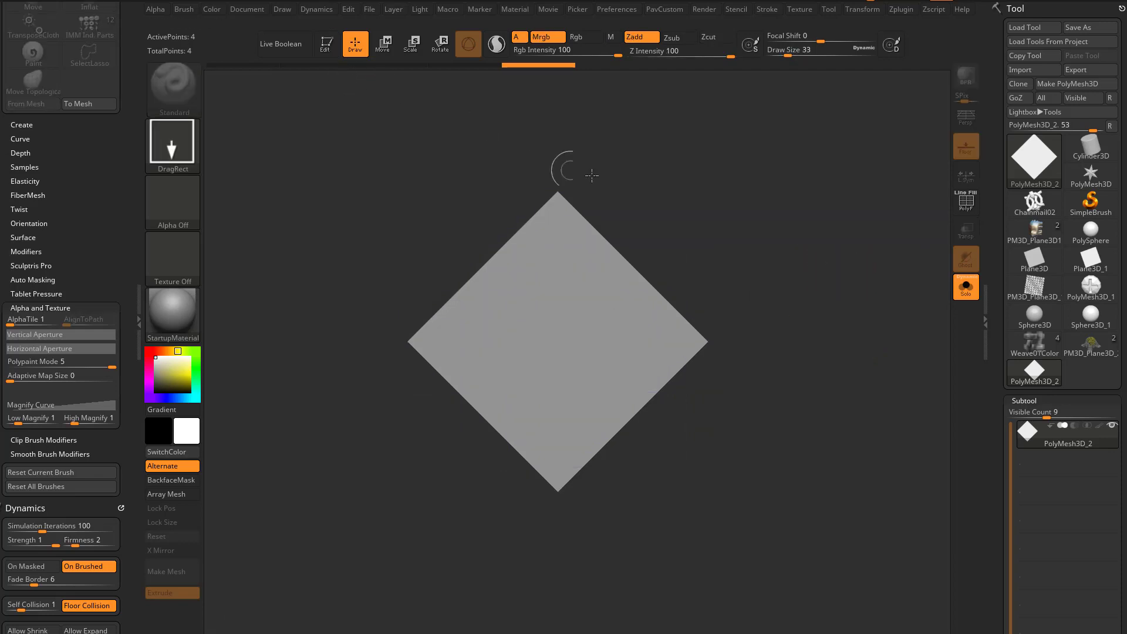
key("ctrl+n")
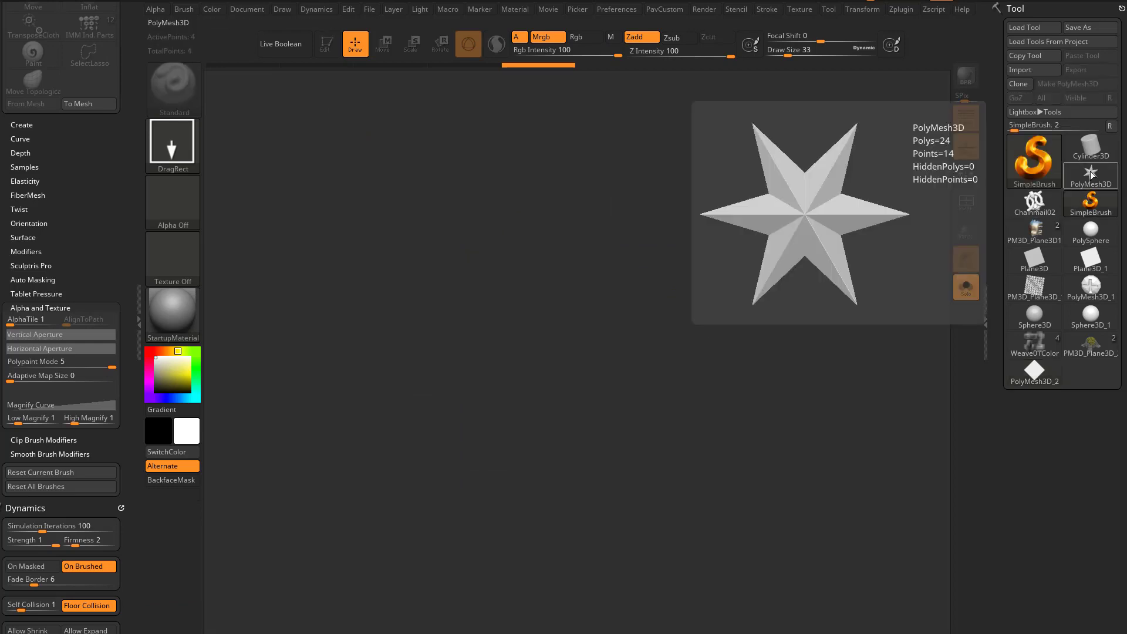
Step: Draw a Cylinder3D on the canvas, enter edit mode, and convert the cylinder to a PolyMesh3D
left_click(1090, 147)
left_click_drag(523, 393, 567, 516)
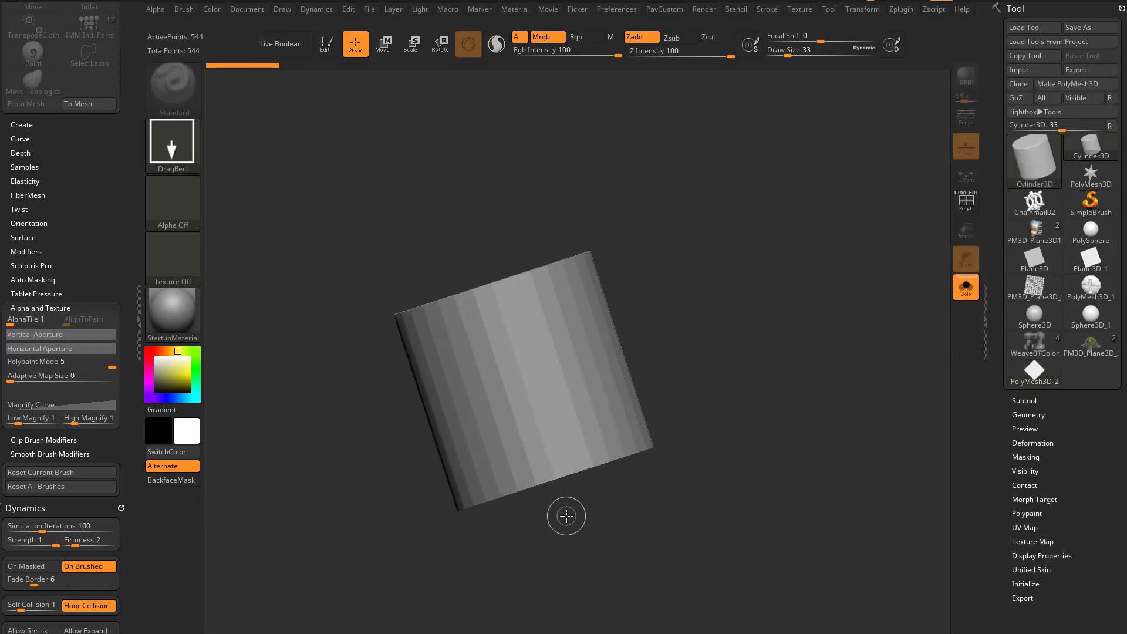
key("t")
left_click(1061, 84)
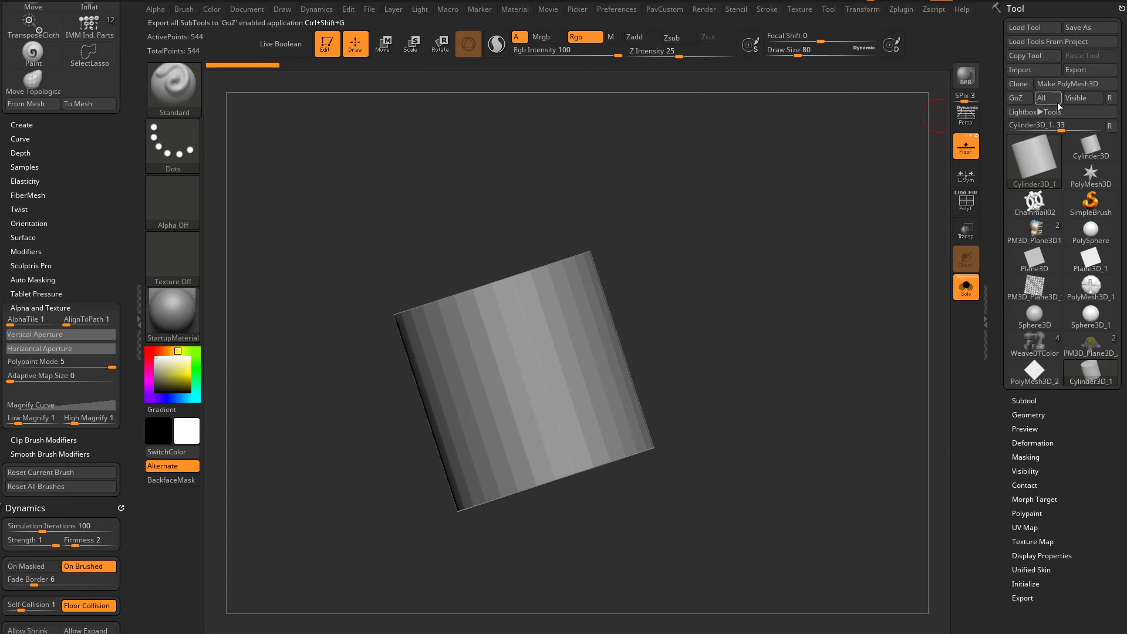
left_click(1062, 84)
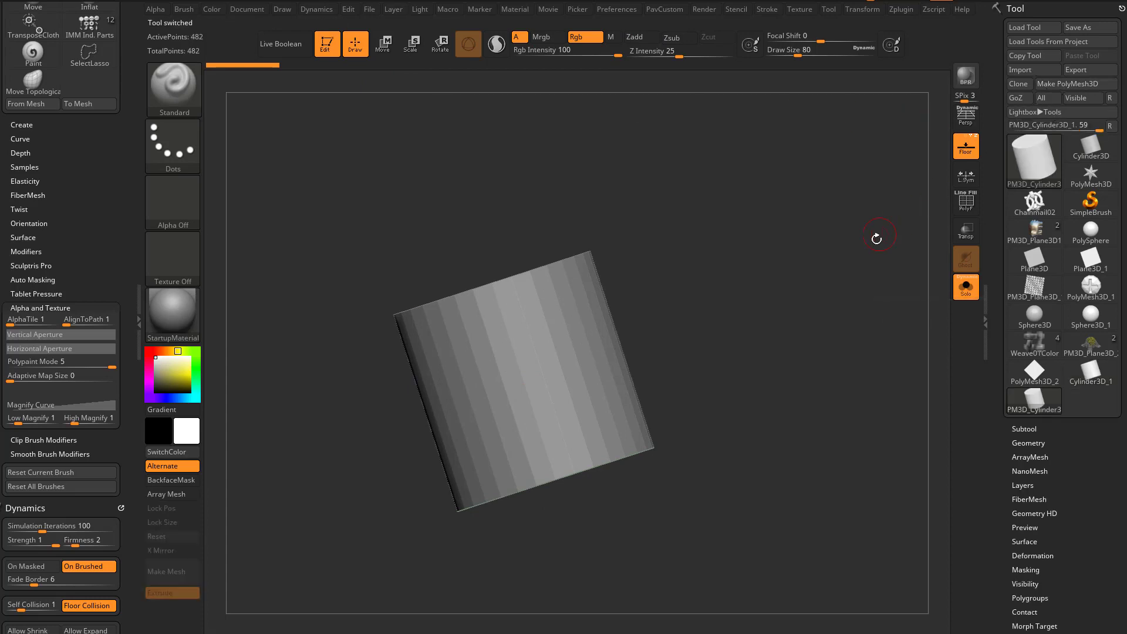
Step: Show the cylinder's polygon wireframe and hide the floor grid
left_click(958, 205)
scroll(996, 318, "down", 1)
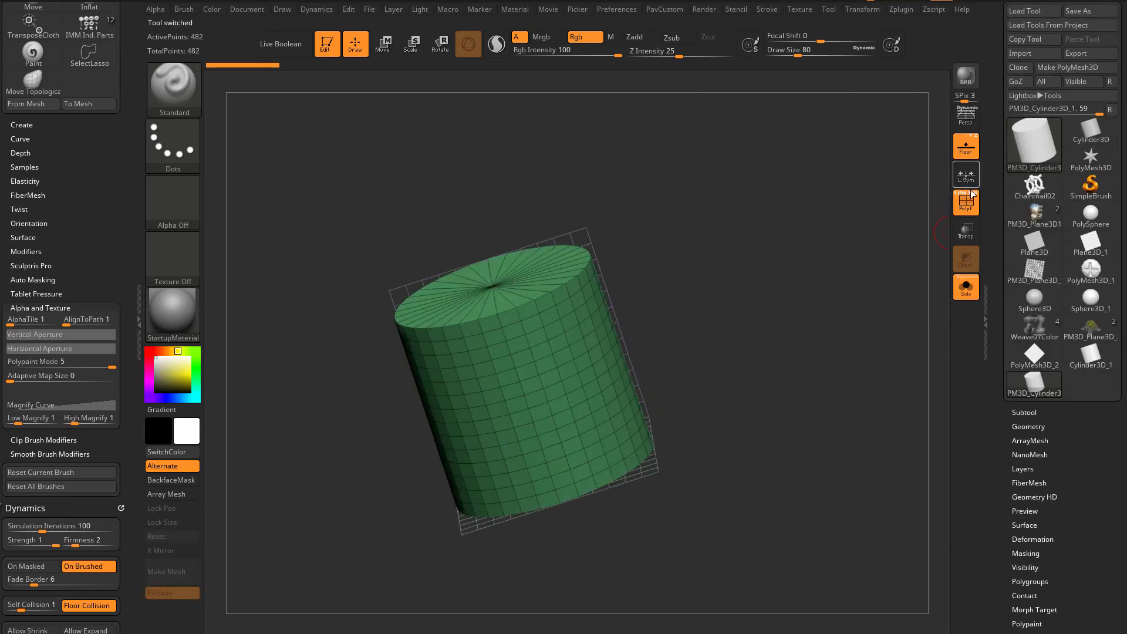
left_click(975, 154)
Step: Assign separate polygroups to the cylinder's caps and side wall with Groups By Normals
left_click_drag(1002, 293, 998, 182)
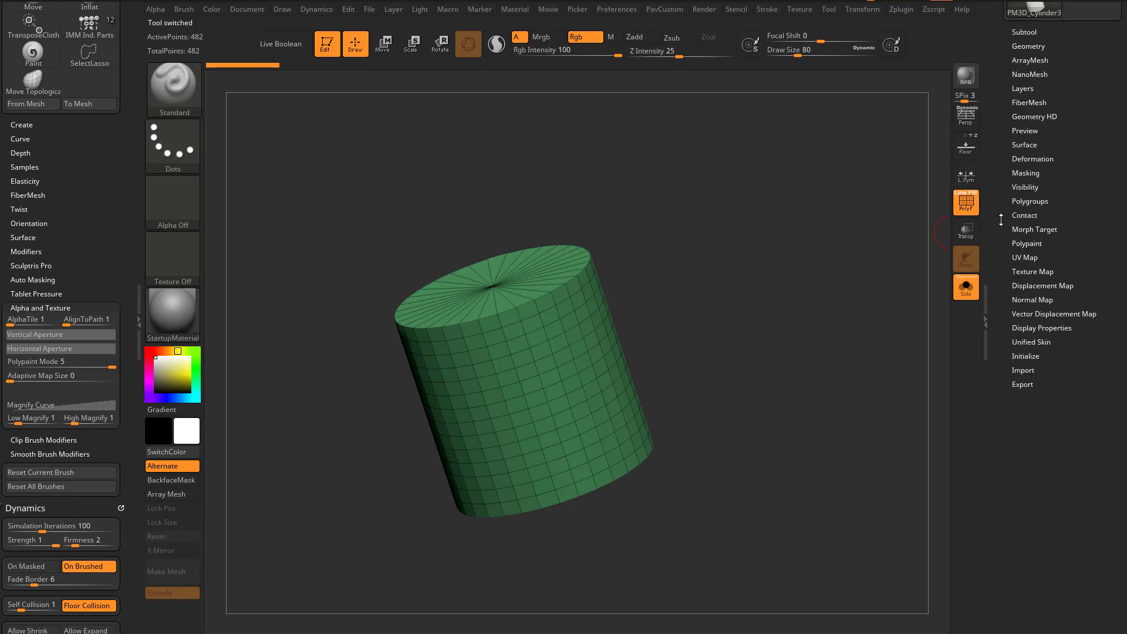
key("shift")
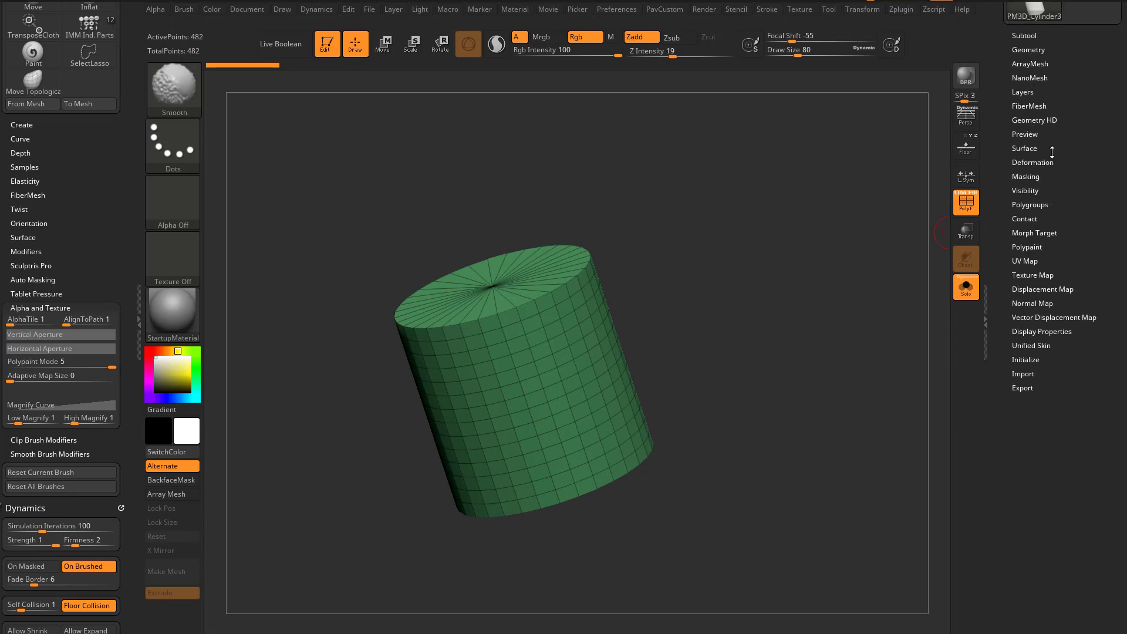
left_click(1028, 203)
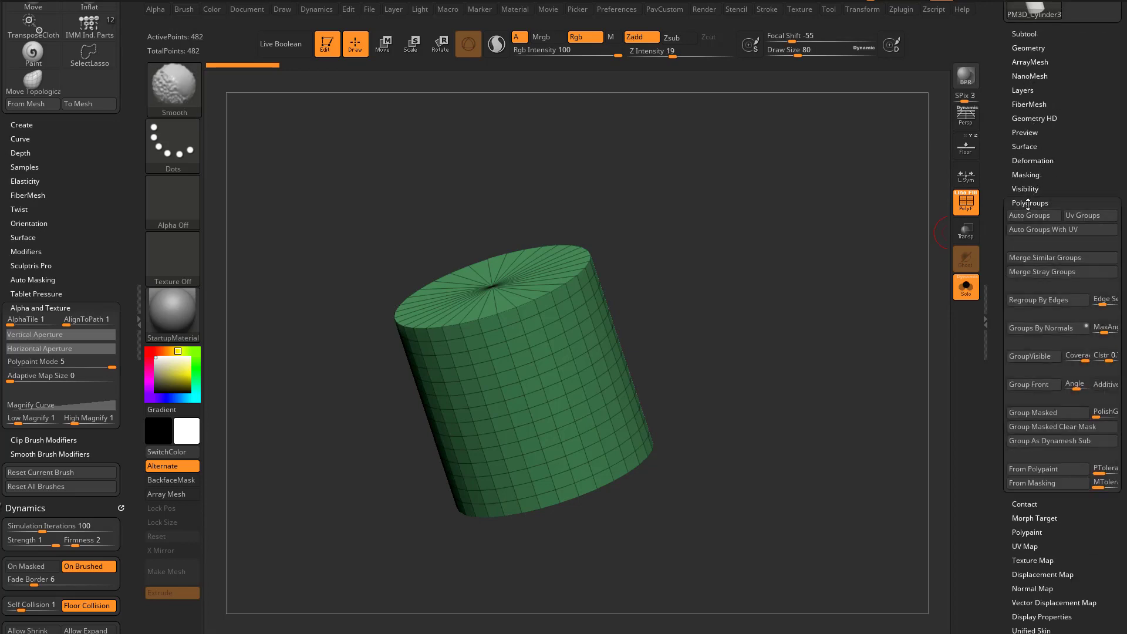
left_click(1044, 329)
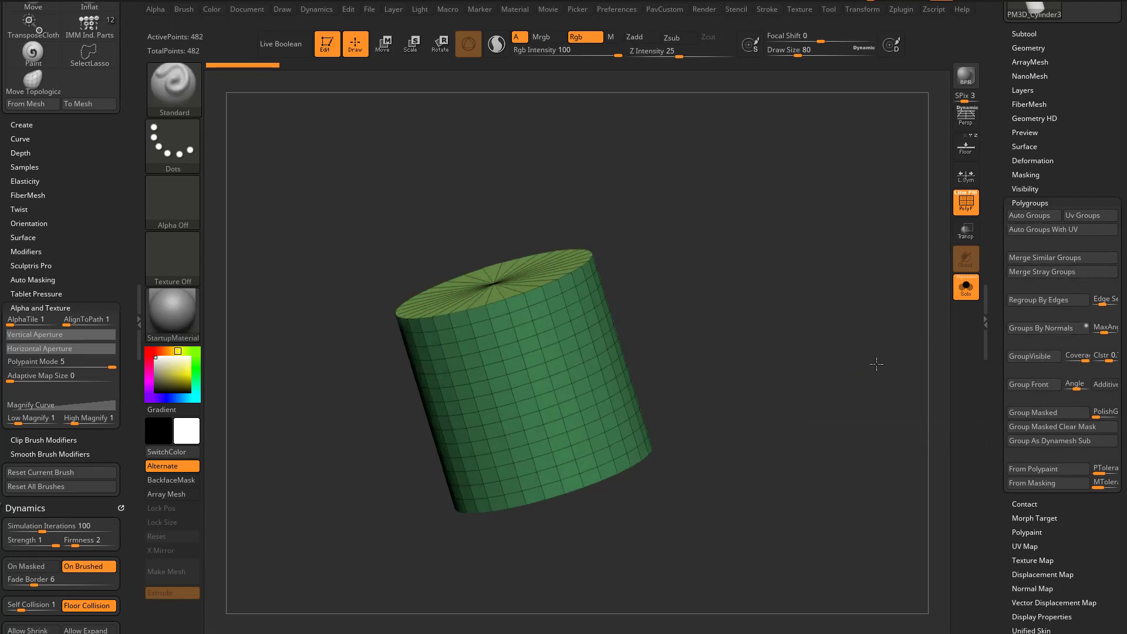
Step: Isolate the cylinder's side wall polygroup so both caps are hidden, and choose SelectRect as the selection brush
key("ctrl+shift")
left_click(532, 322, "ctrl+shift")
left_click_drag(692, 311, 234, 127)
left_click(175, 89, "ctrl+shift")
left_click(299, 99, "ctrl+shift")
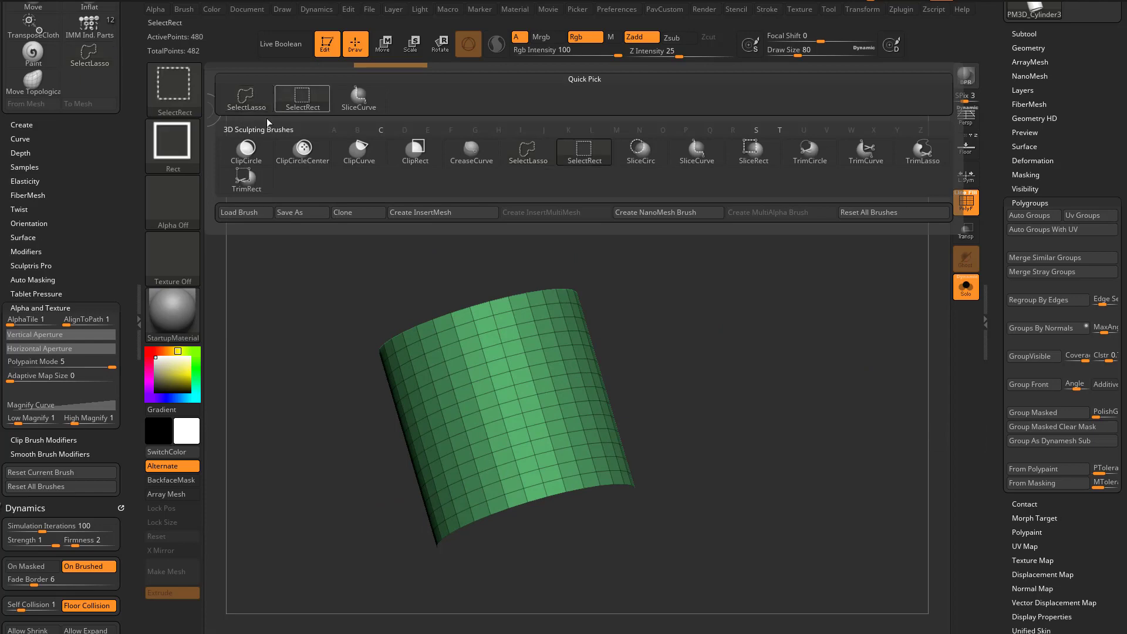
mouse_move(664, 223)
left_mouse_down()
mouse_move(675, 305)
mouse_move(740, 320)
left_mouse_up()
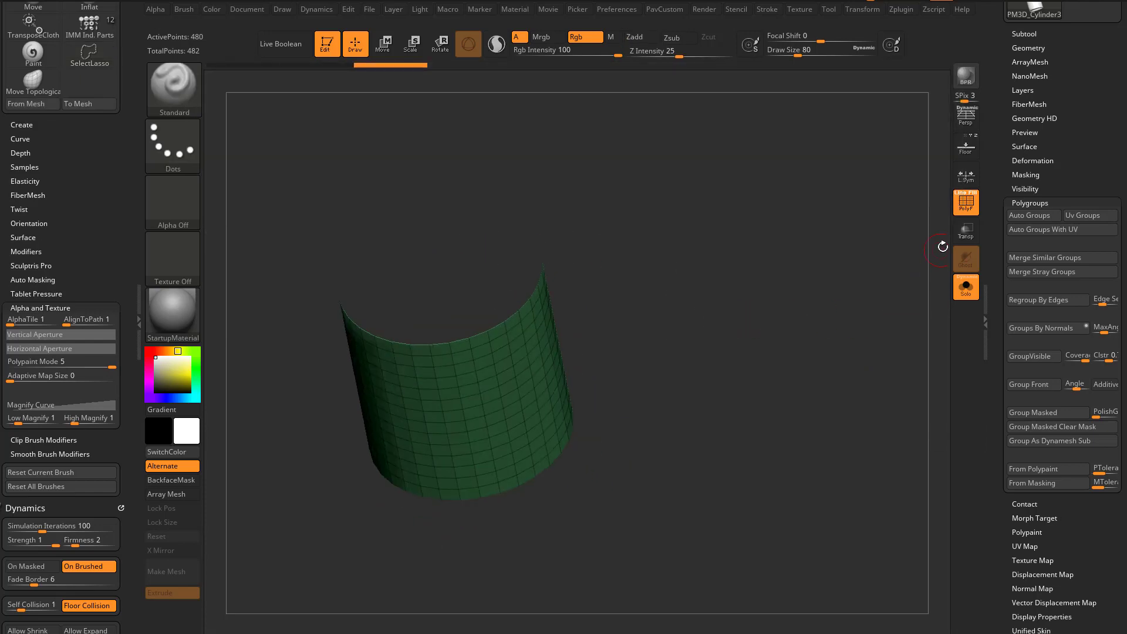
Step: Delete the hidden caps with Del Hidden and view the open tube straight from the front
left_click(1026, 49)
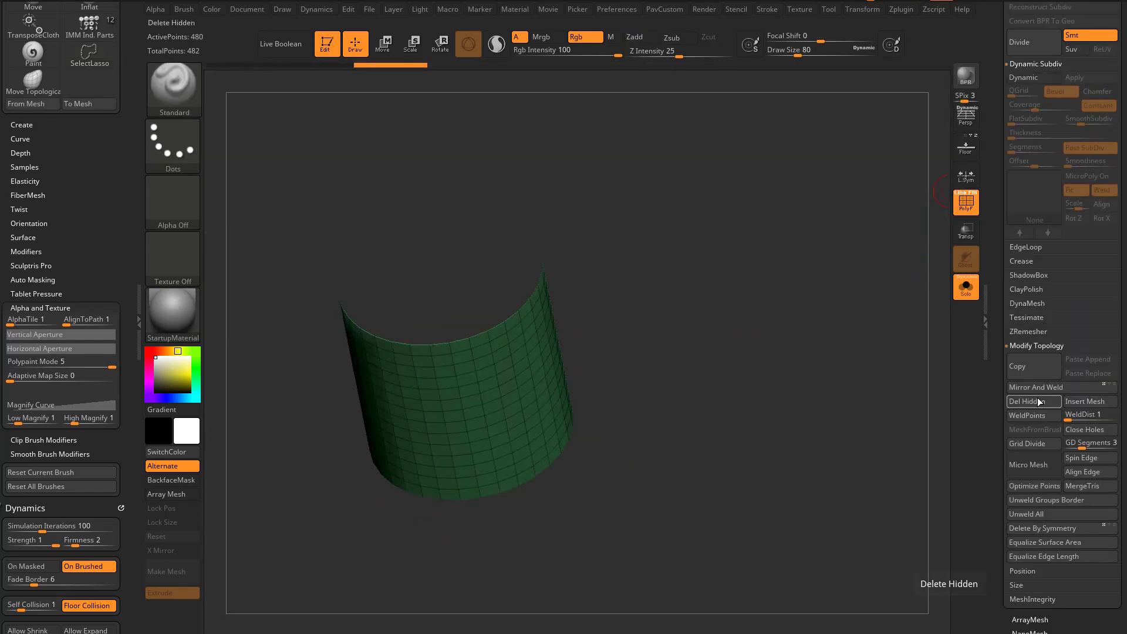
key("space")
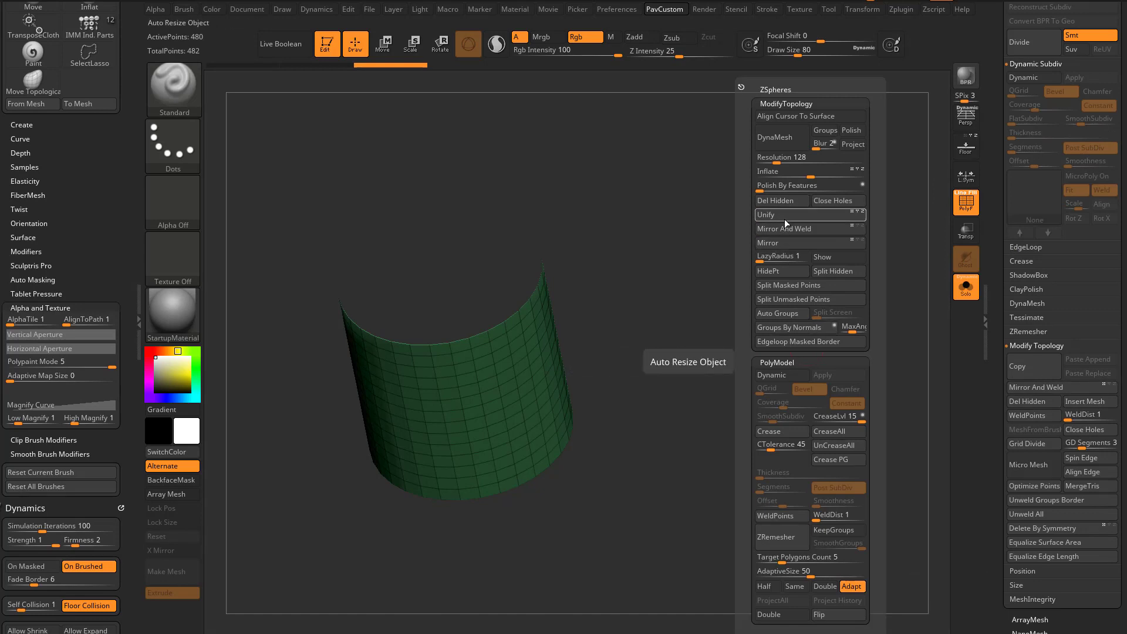
left_click(778, 200)
left_click_drag(781, 247, 858, 297, "shift")
mouse_move(713, 307)
left_mouse_down()
mouse_move(780, 346)
mouse_move(817, 330)
left_mouse_up()
Step: Remove the tube's horizontal edge loops with Delete Loops, using Angle 45 and Aspect Ratio 25
left_click(1021, 261)
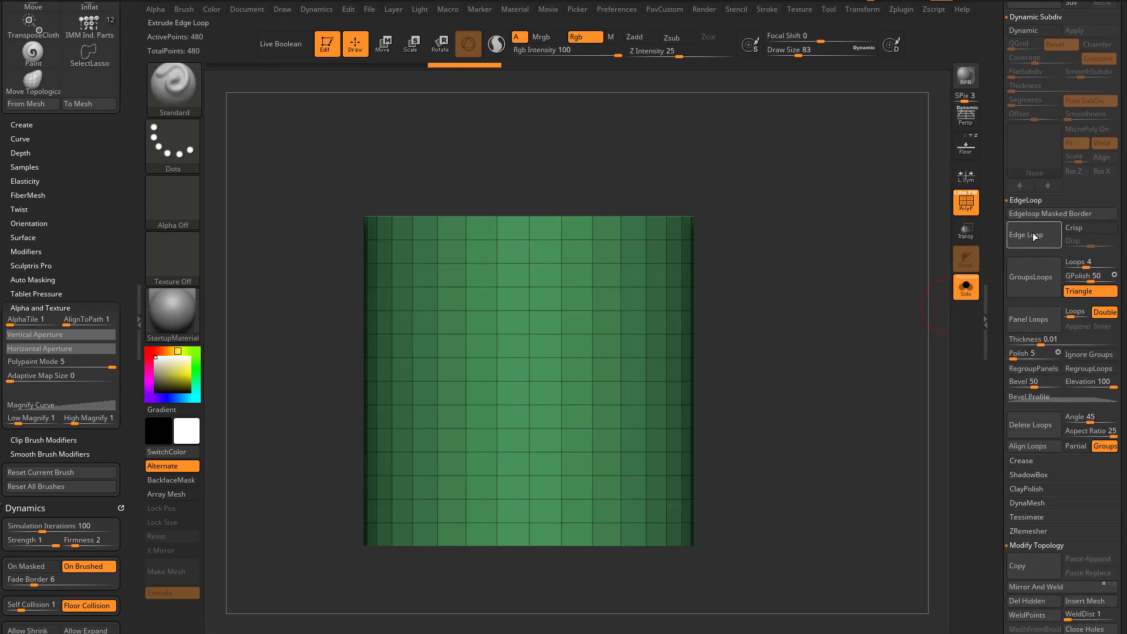
scroll(998, 409, "up", 3)
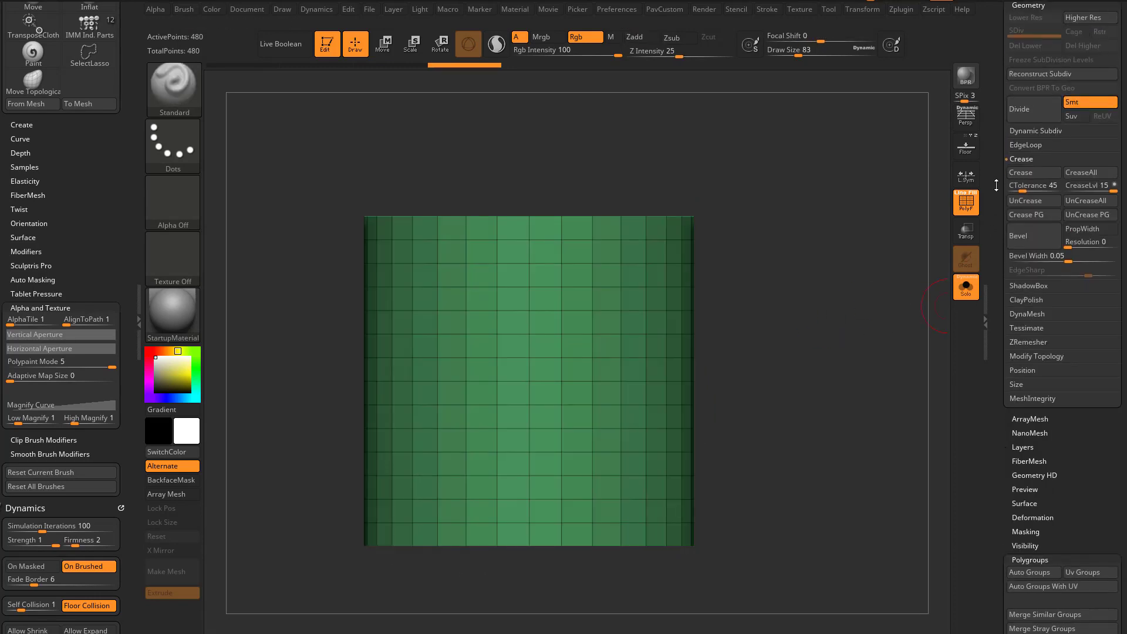
left_click(1025, 144)
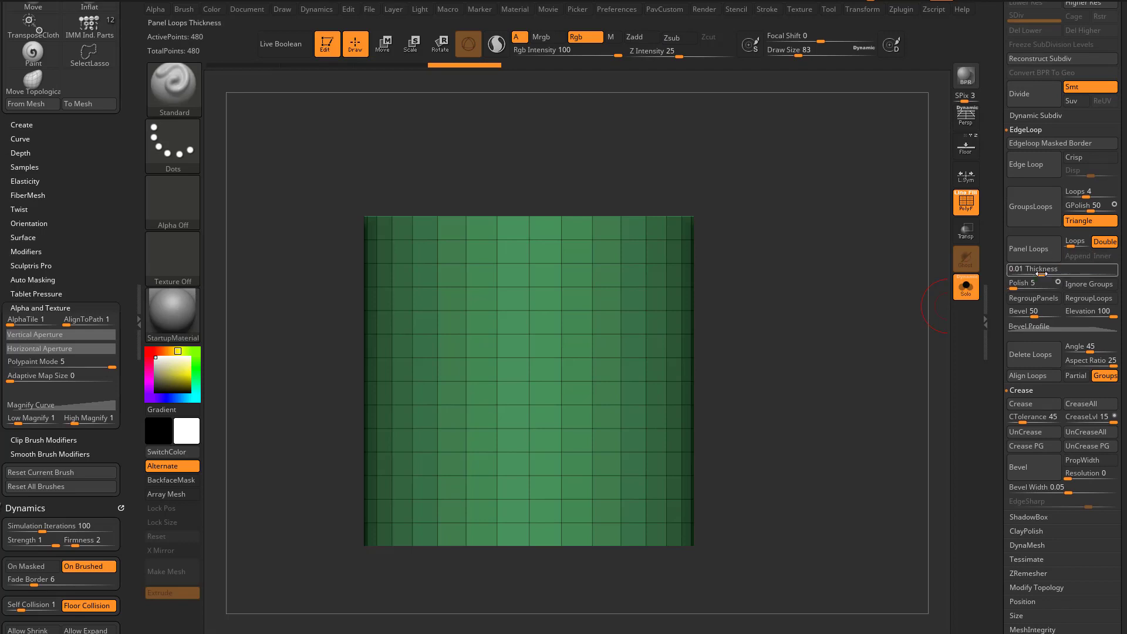
left_click(1033, 352)
left_click_drag(871, 367, 870, 287)
Step: Switch to the ZModeler brush and insert a single horizontal edge loop near the middle of the tube
key("b")
key("z")
key("m")
key("space")
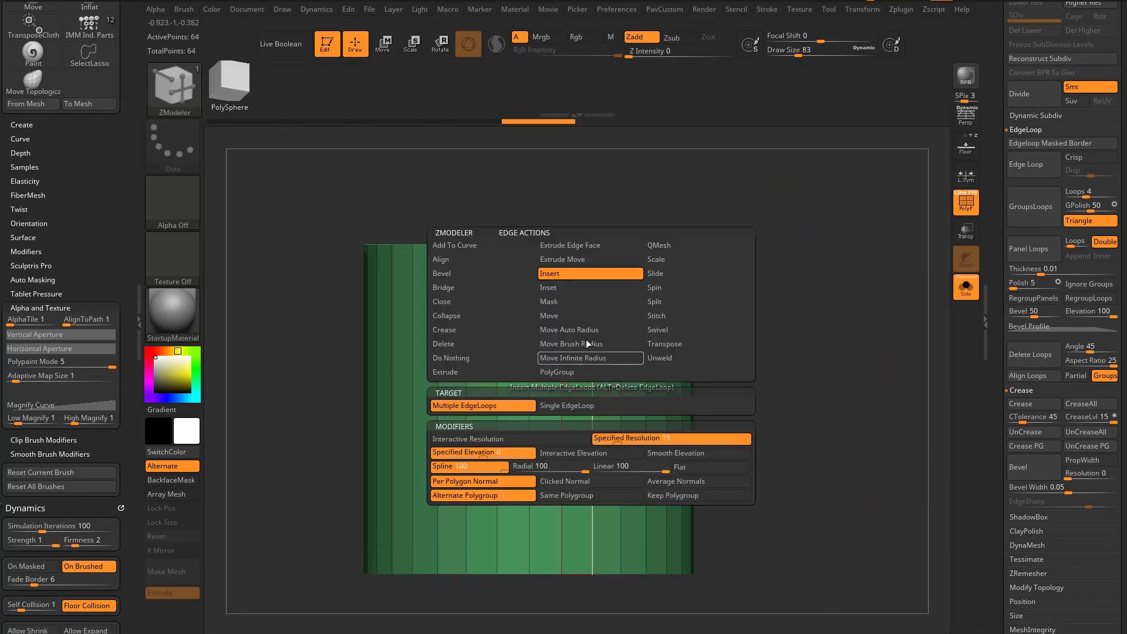
left_click(568, 273)
left_click(566, 405)
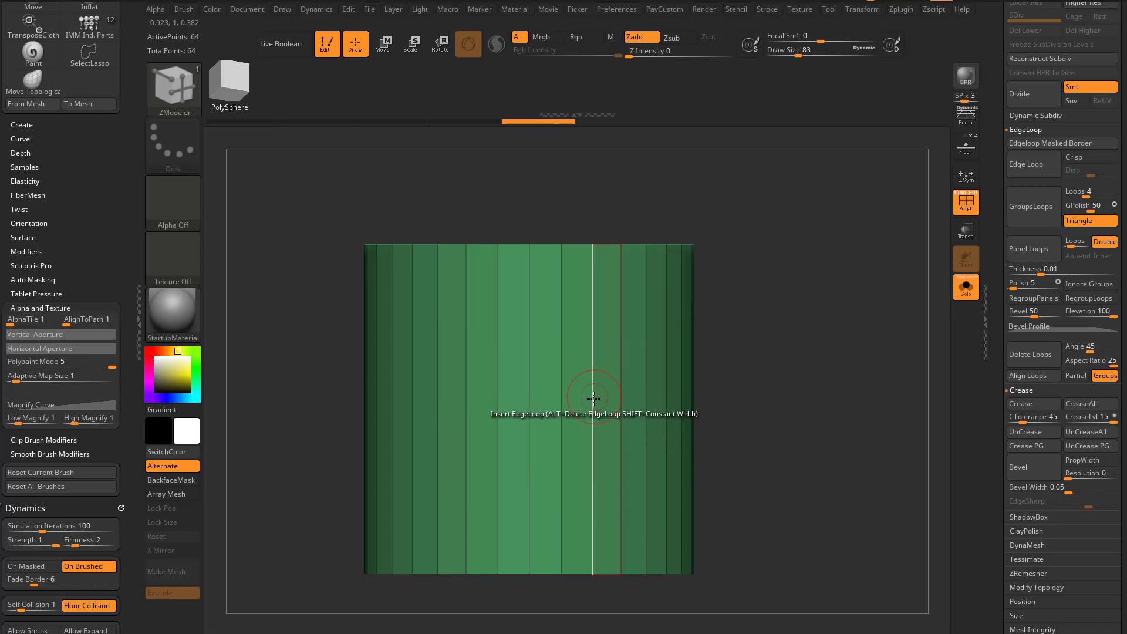
left_click(590, 347)
left_click_drag(702, 329, 753, 318)
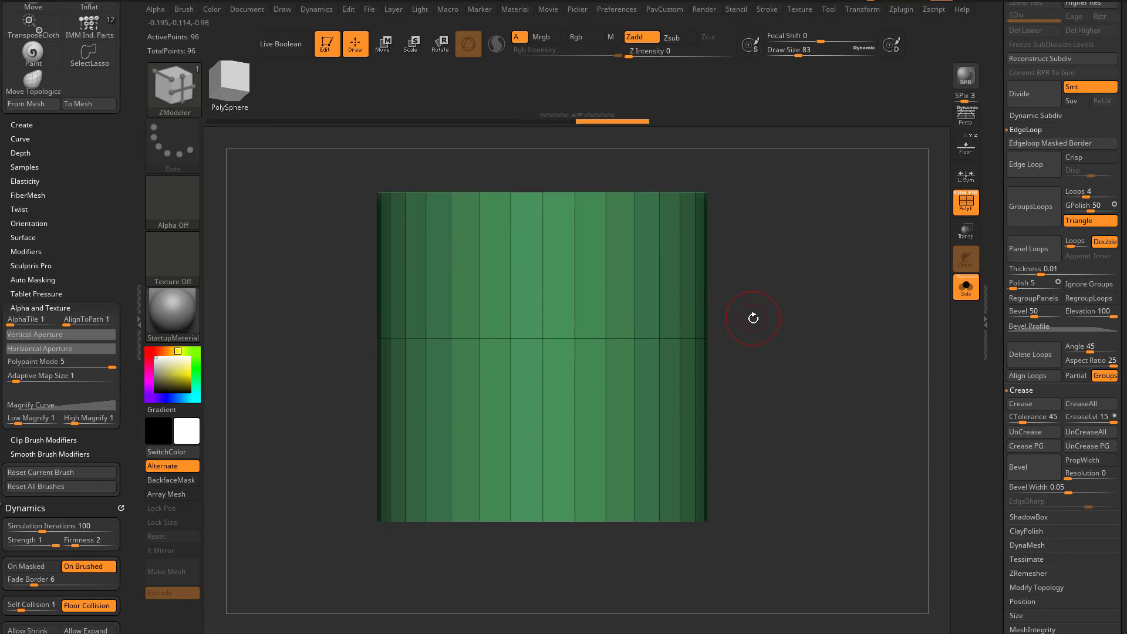
key("space")
left_click(624, 344)
key("space")
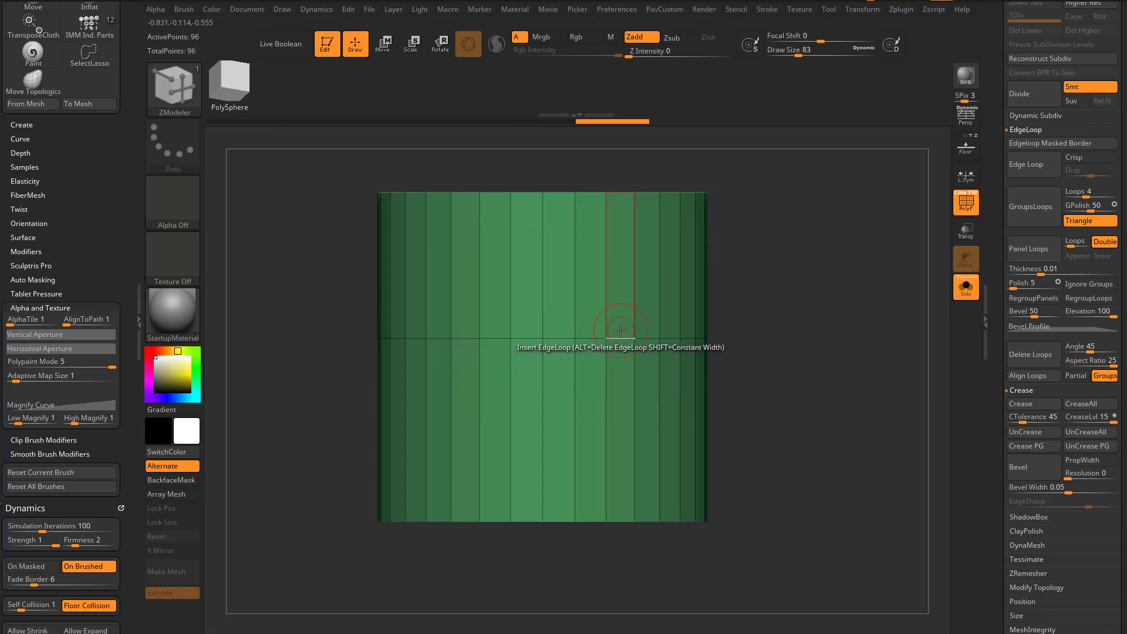
key("b")
key("Escape")
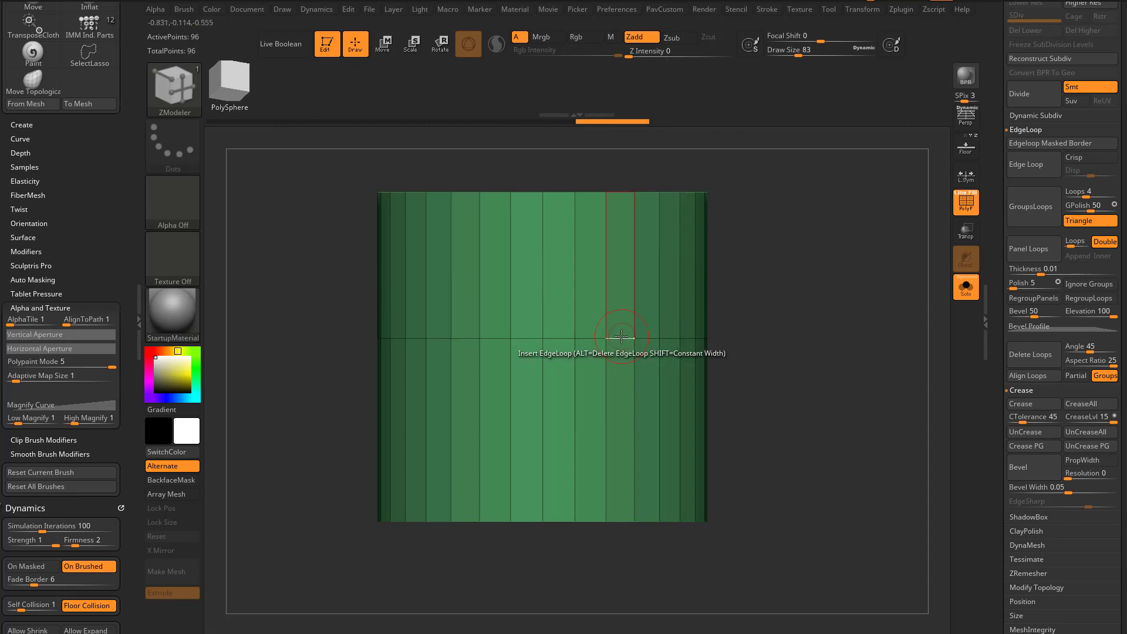
key("space")
left_click(618, 315)
left_click(590, 390)
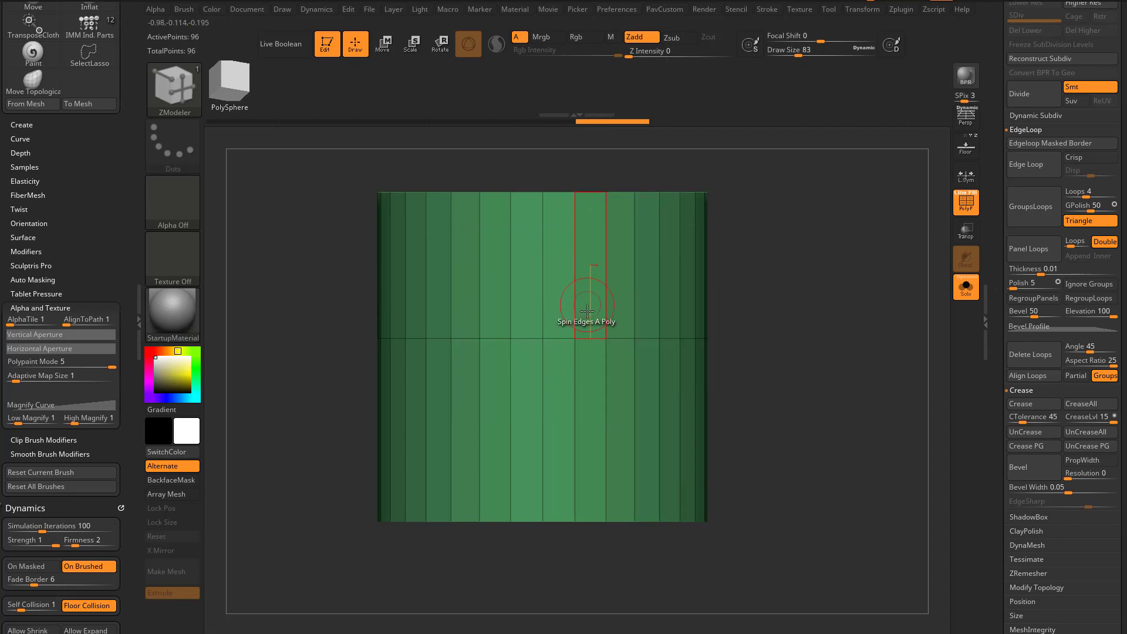
Step: Apply ZModeler's Transpose edge action with EdgeLoop Complete to the middle loop, and center the gizmo on the unmasked mesh
key("space")
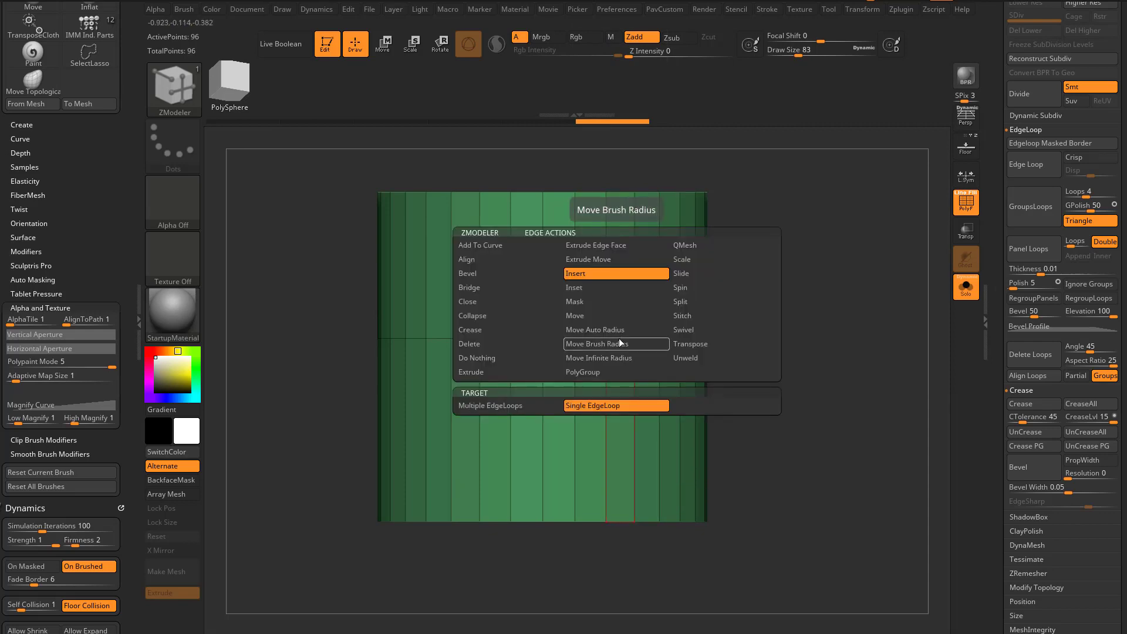
left_click(696, 345)
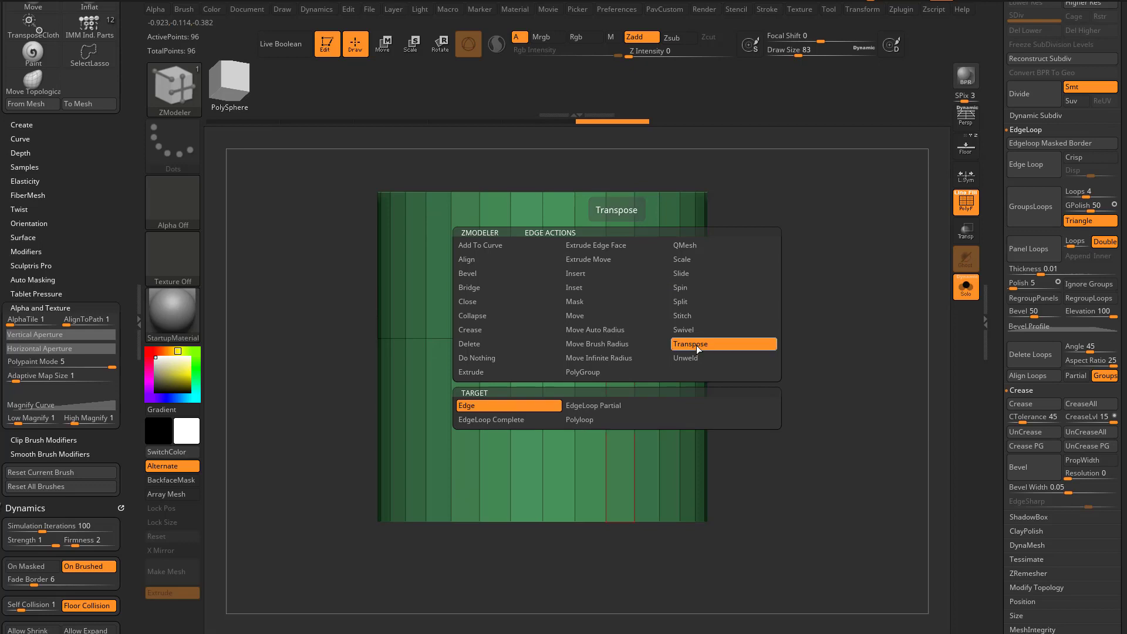
left_click(525, 421)
left_click(619, 338)
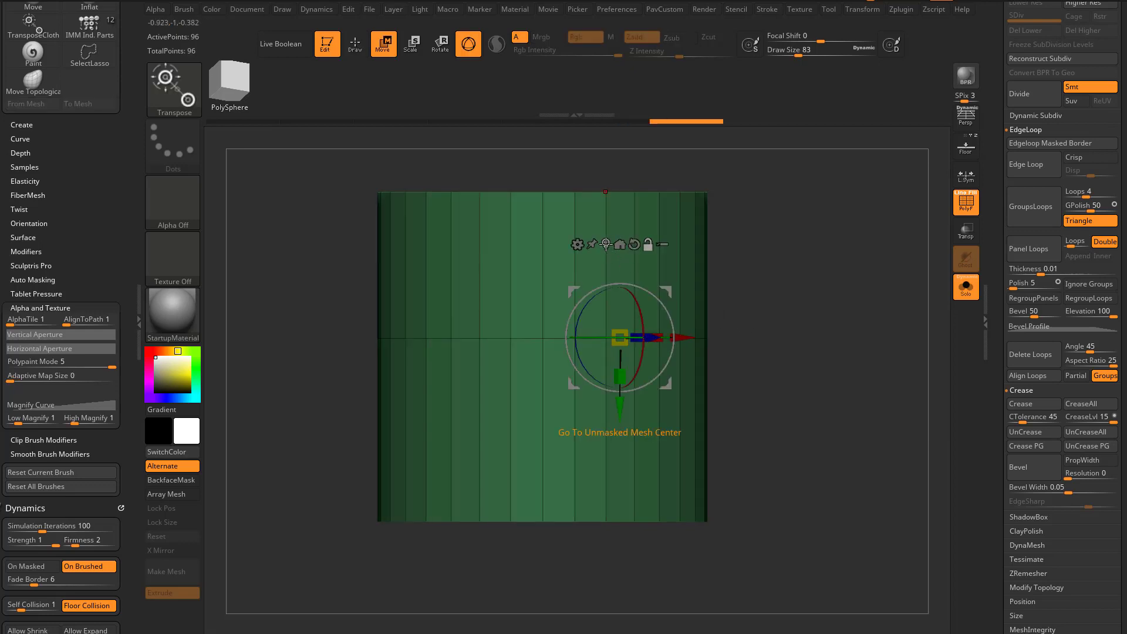
left_click(606, 243)
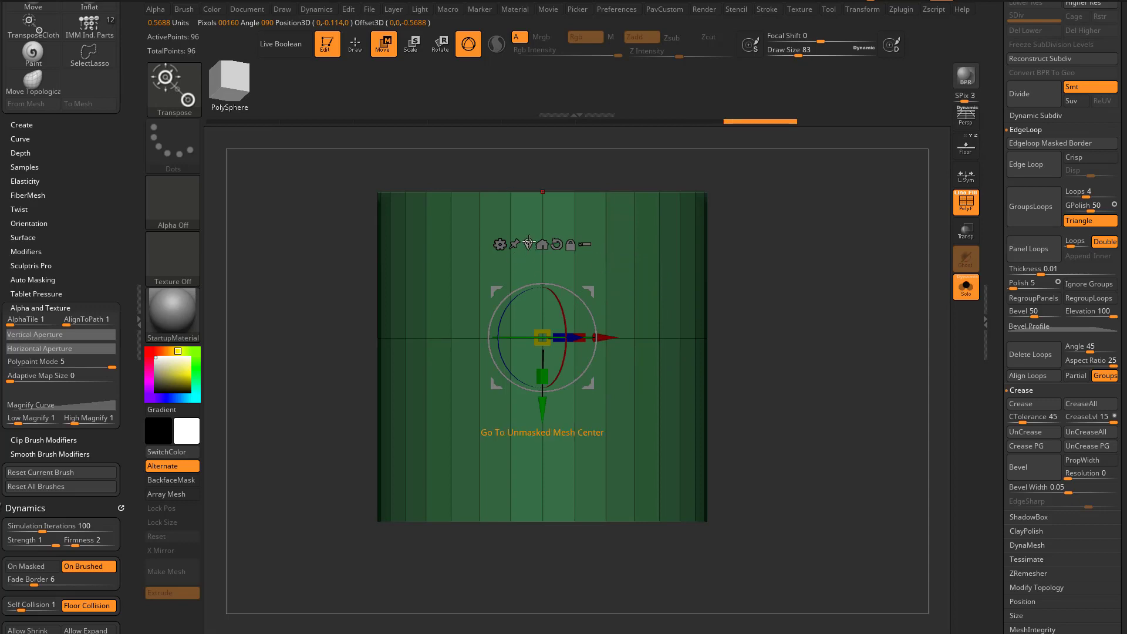
Step: Scale the middle edge loop uniformly inward to form a narrow waist in the tube
left_click_drag(712, 278, 751, 295)
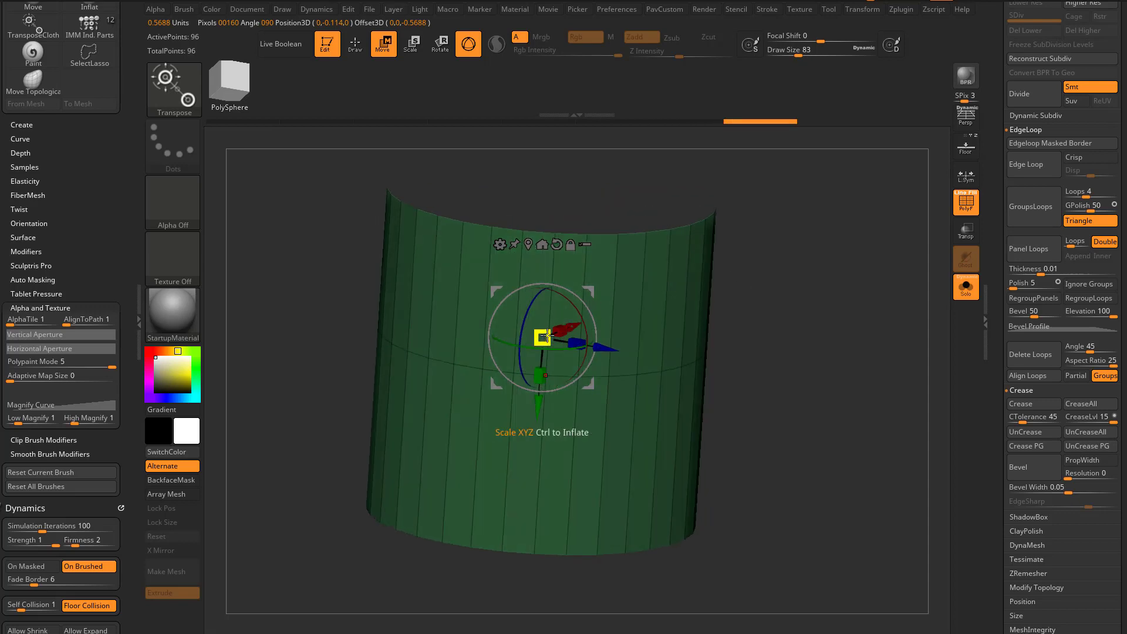
left_click_drag(543, 337, 482, 354)
left_click_drag(740, 334, 634, 404)
left_click_drag(712, 379, 729, 425, "alt")
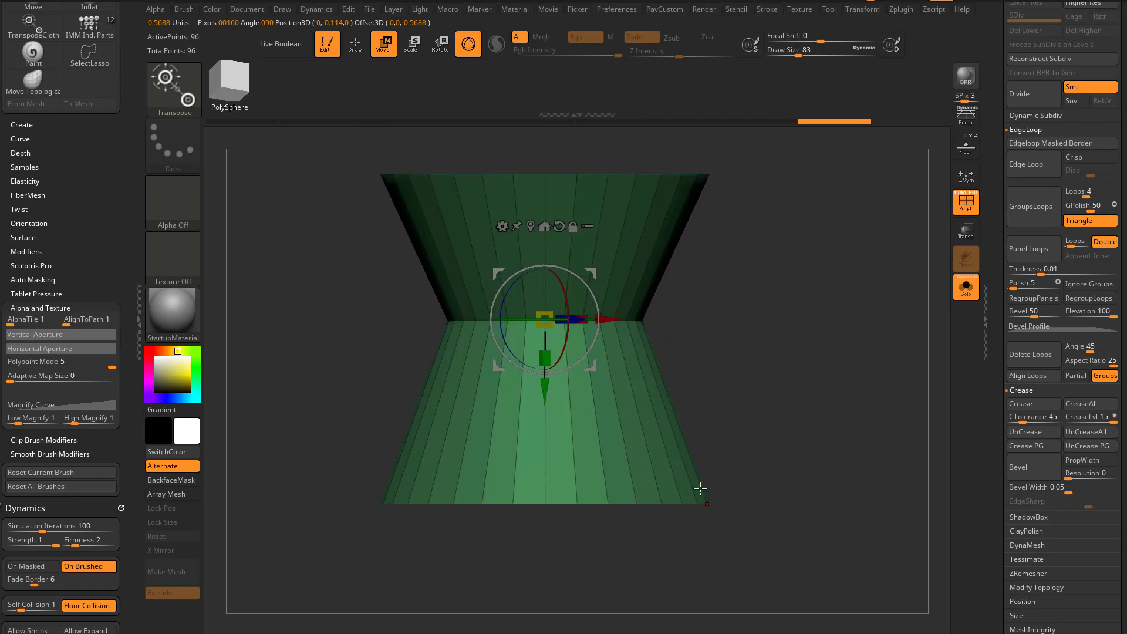
Step: Transpose the bottom edge loop, scale it inward slightly narrower than the waist, clear the mask, and return to Draw mode
key("q")
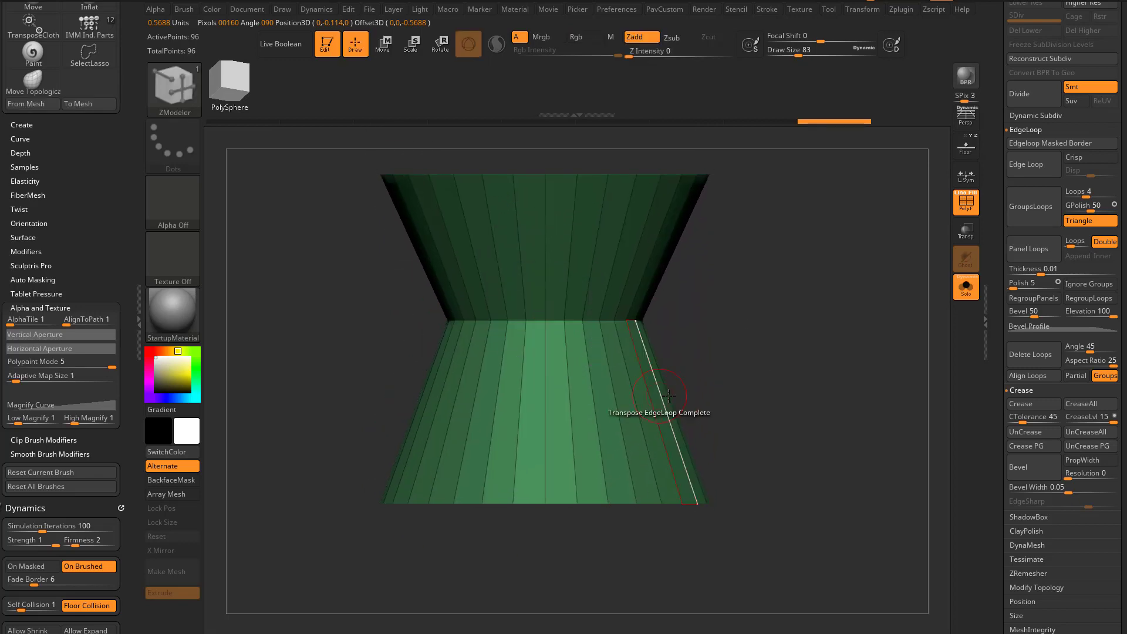
left_click(592, 502)
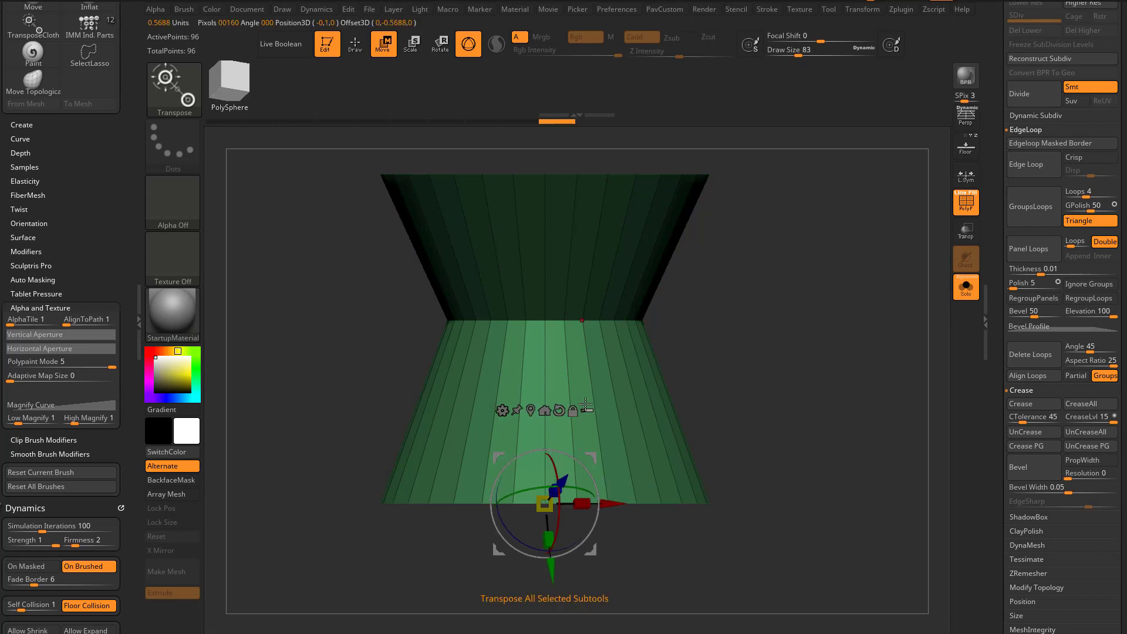
left_click_drag(593, 503, 476, 525)
mouse_move(682, 355)
left_mouse_down("ctrl")
mouse_move(802, 368)
mouse_move(732, 360)
mouse_move(780, 353)
left_mouse_up("ctrl")
key("q")
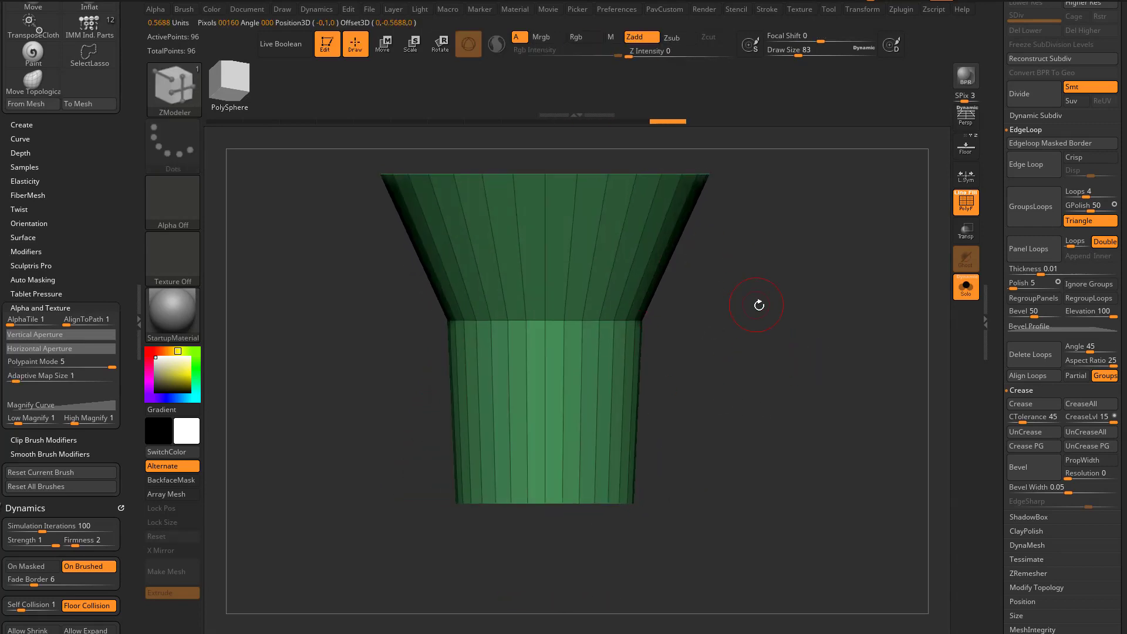
Step: Set the ZModeler edge action to Insert with Multiple EdgeLoops as the target
left_click_drag(757, 304, 787, 311, "alt")
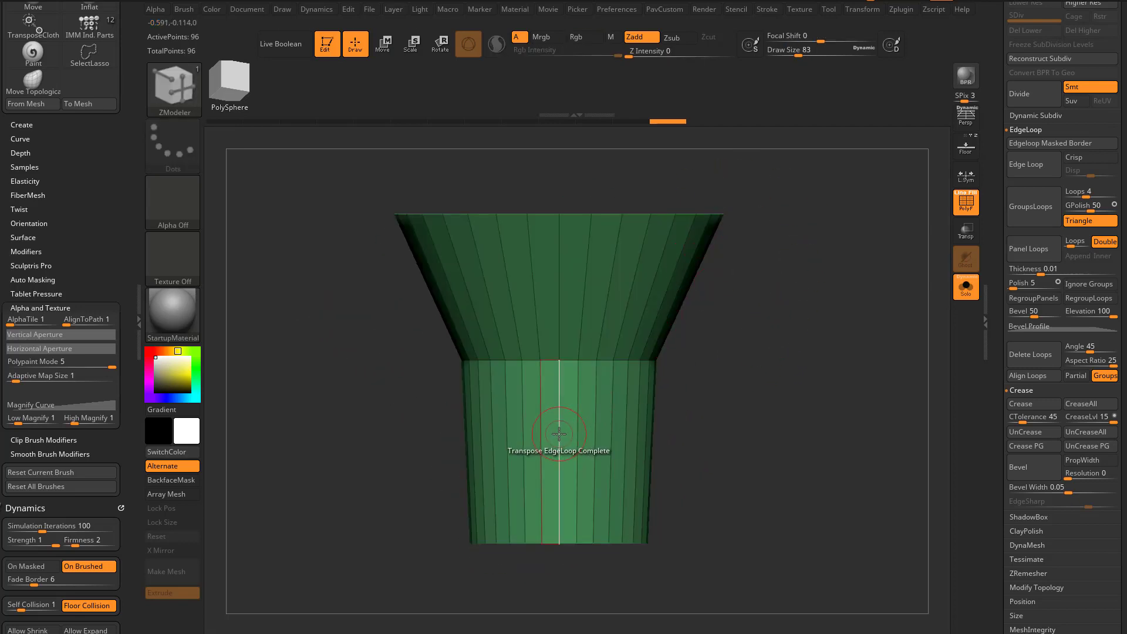
key("space")
key("space")
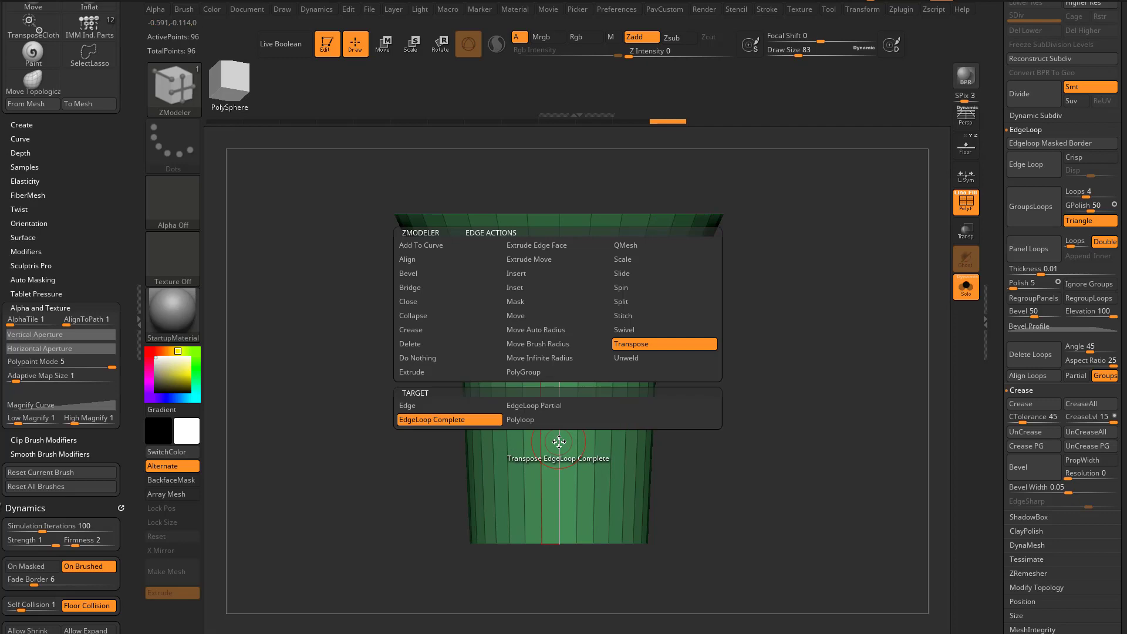
left_click(544, 273)
left_click(485, 405)
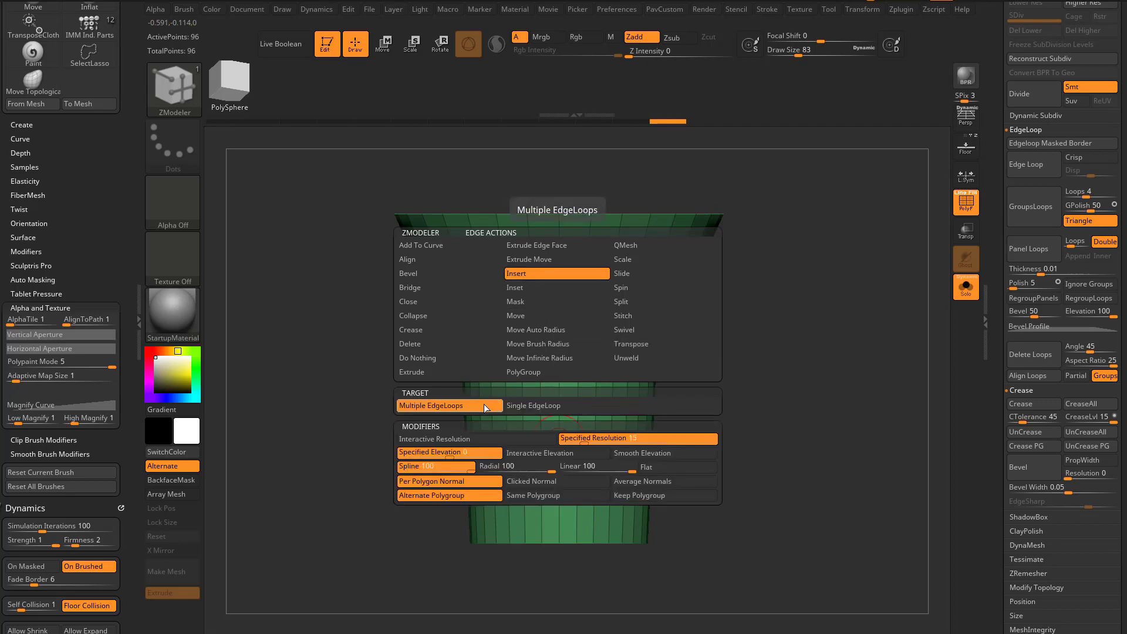
Step: Try inserting multiple edge loops around the net's lower section, and undo the insertion
left_click(557, 452)
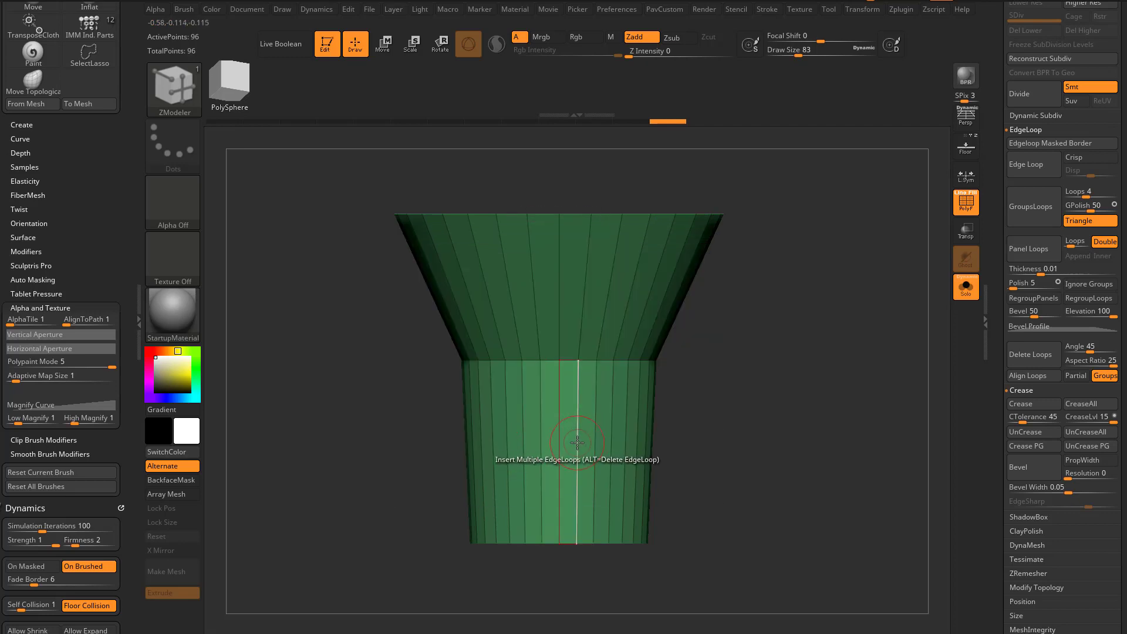
left_click_drag(578, 435, 542, 422)
key("ctrl+z")
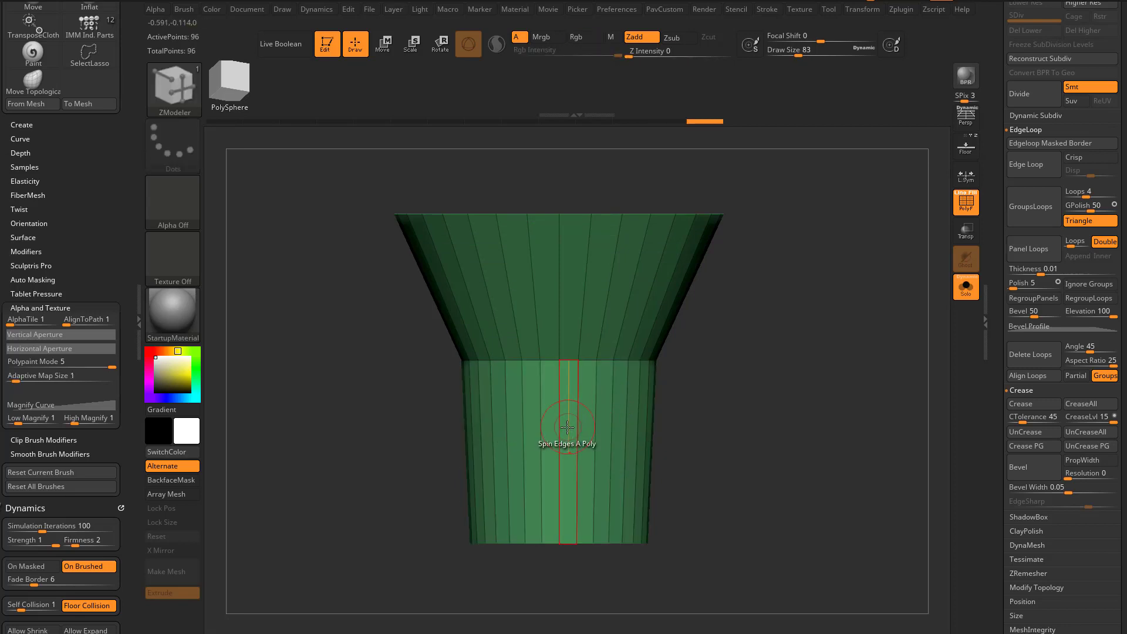
Step: Undo another trial edge-loop insertion on the net's lower section and switch the Insert modifier to Interactive Resolution
left_click_drag(567, 425, 519, 412)
key("ctrl+z")
key("space")
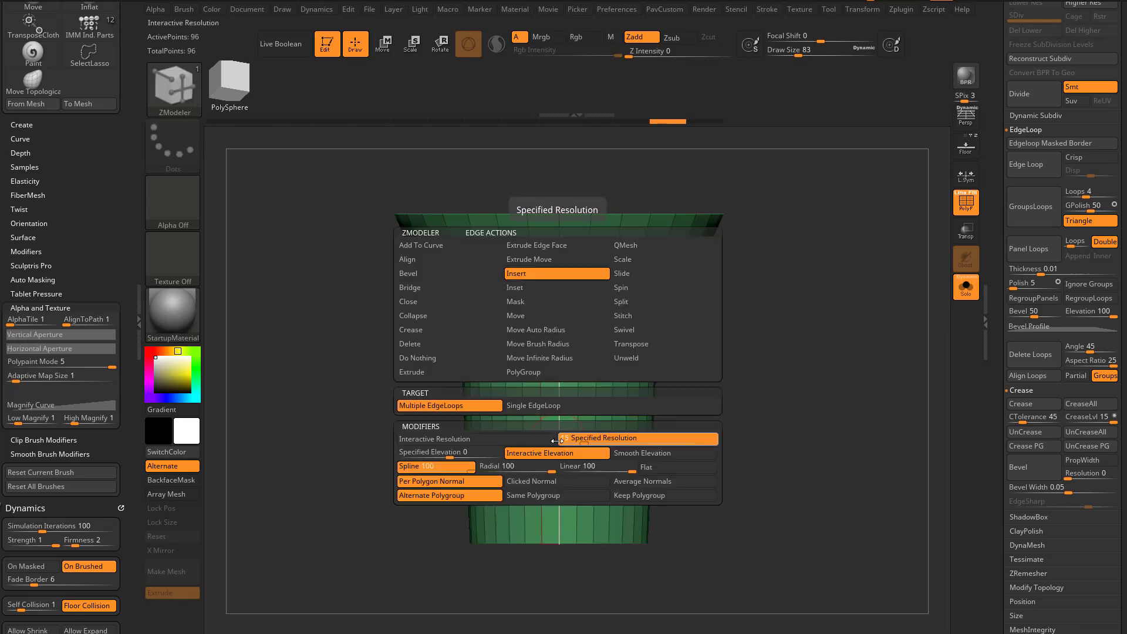
left_click(510, 442)
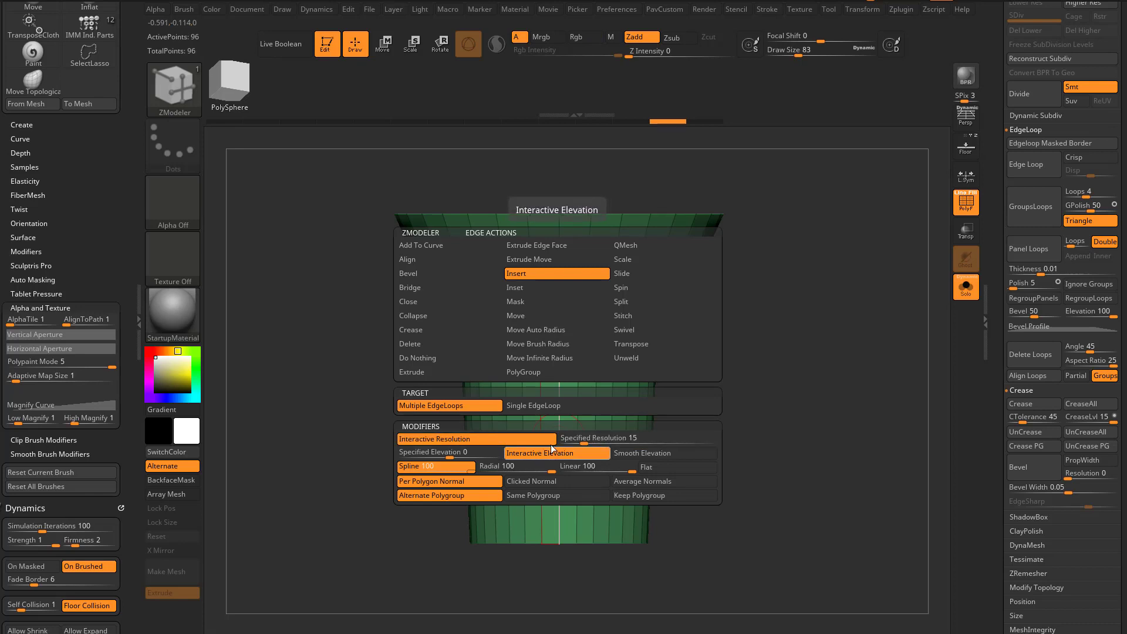
Step: Insert three evenly spaced horizontal edge loops in the net's lower section and three in its upper section
left_click_drag(544, 461, 504, 394)
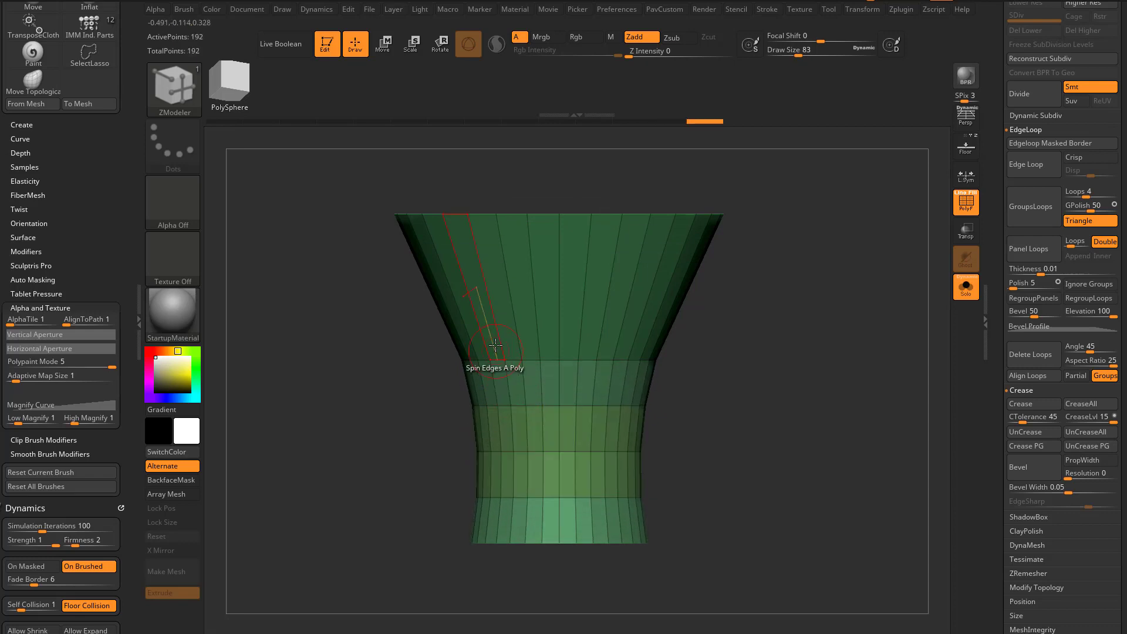
mouse_move(800, 377)
left_mouse_down()
mouse_move(788, 395)
mouse_move(838, 390)
mouse_move(802, 379)
left_mouse_up()
key("space")
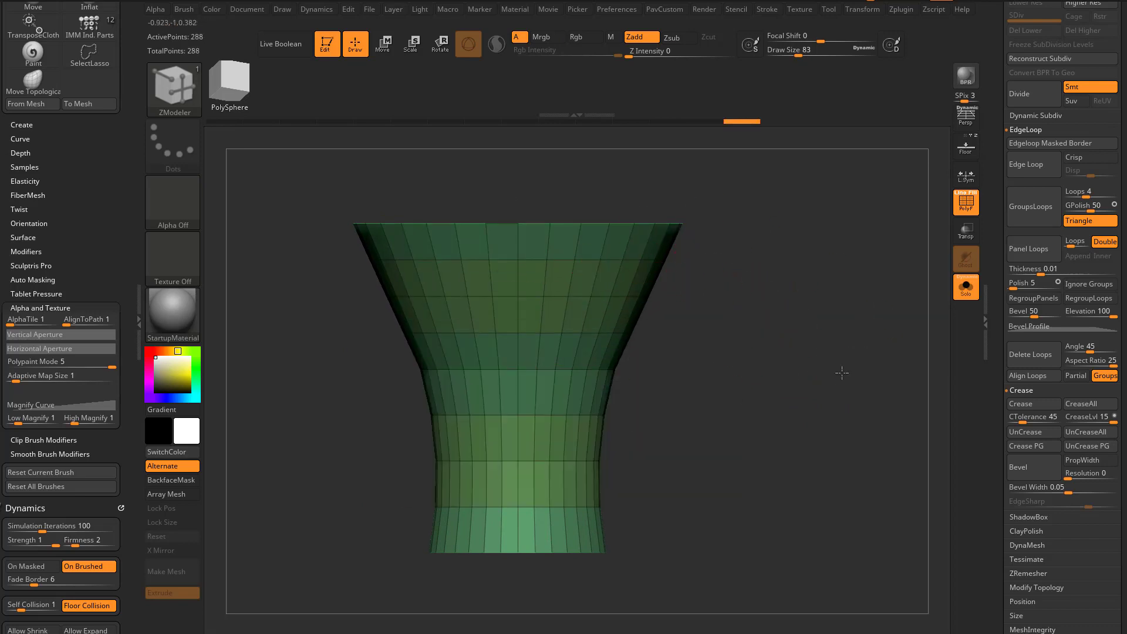
Step: Merge the whole net into a single polygroup and assign the SketchShaded2 material
left_click_drag(841, 373, 885, 385)
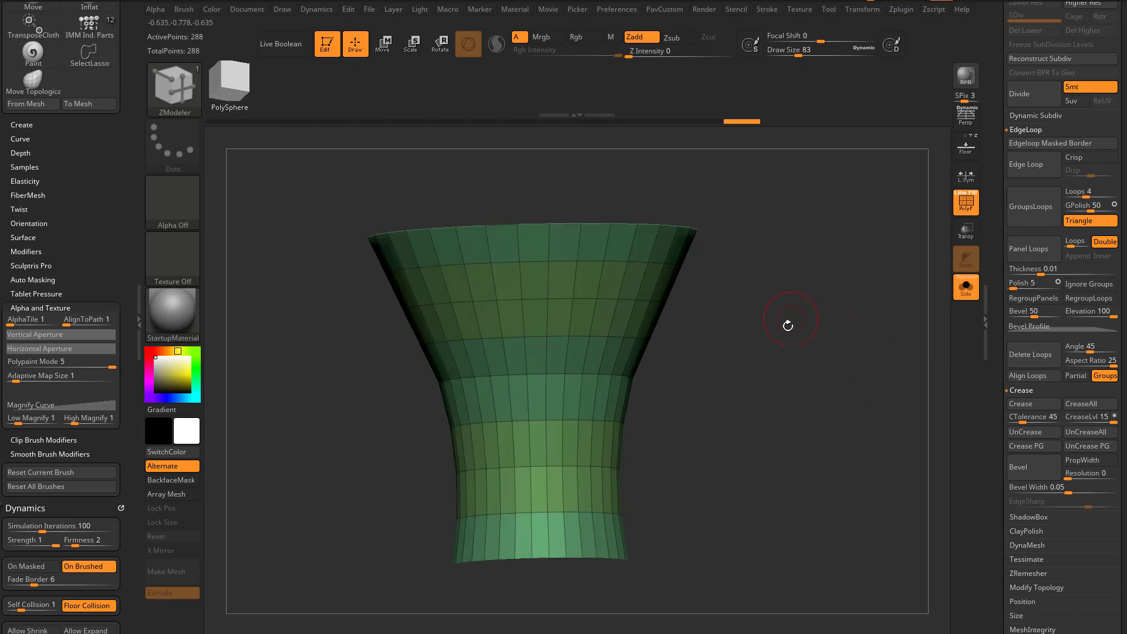
left_click_drag(787, 325, 812, 385)
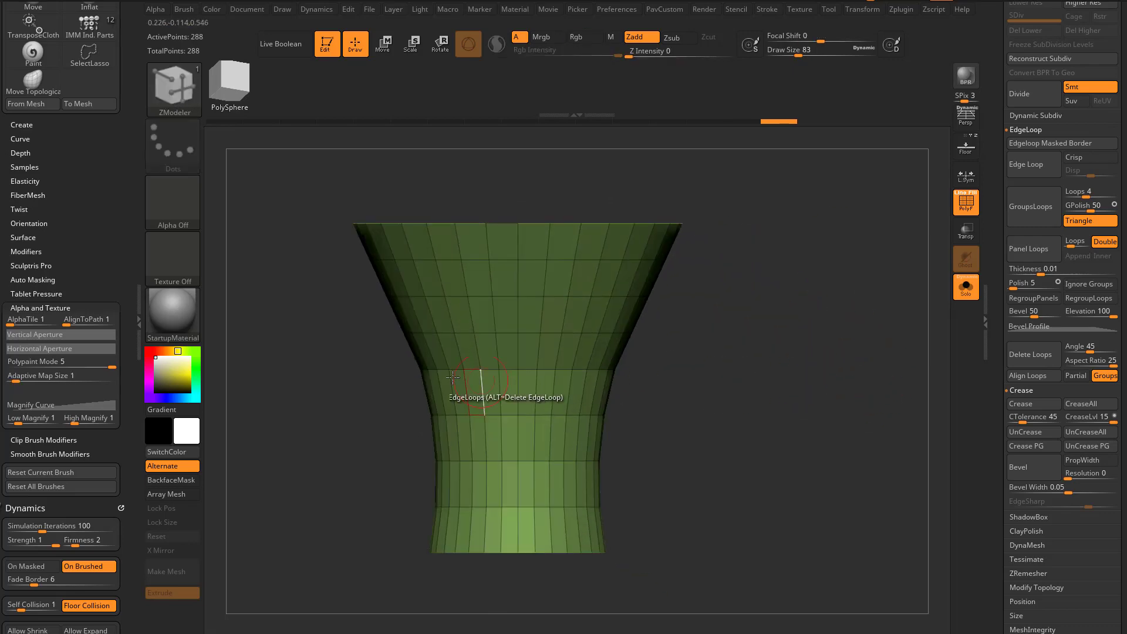
left_click(196, 321)
left_click(920, 420)
mouse_move(850, 418)
left_mouse_down()
mouse_move(851, 451)
mouse_move(925, 320)
left_mouse_up()
Step: Enable Dynamic Subdivision on the net with SmoothSubdiv set to 0
scroll(1004, 271, "up", 10)
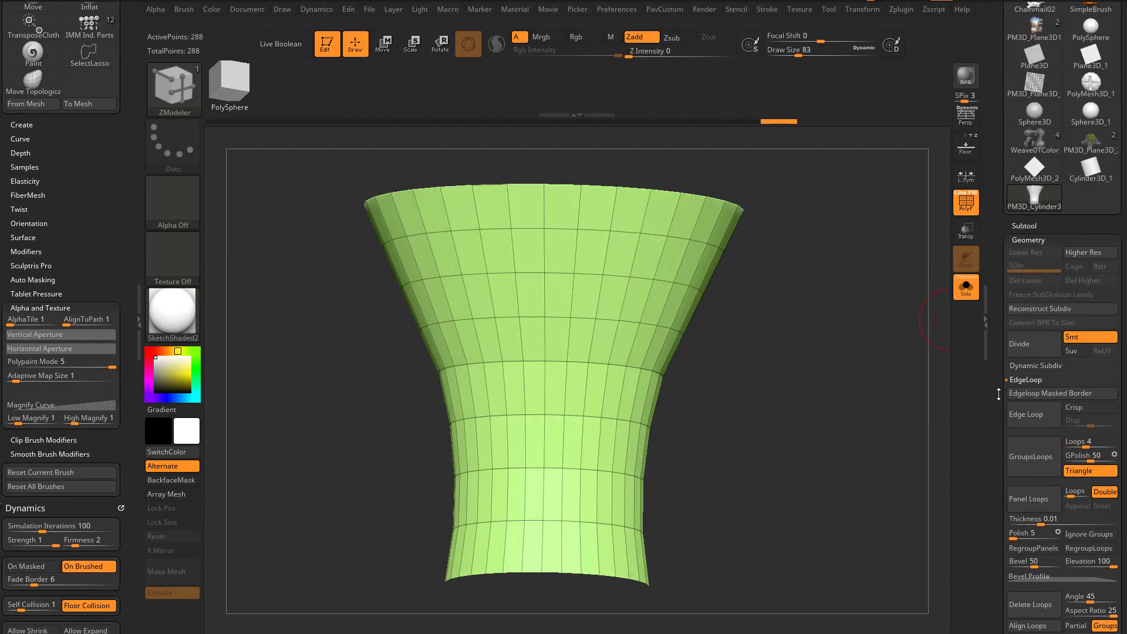
left_click_drag(1008, 325, 1008, 226)
left_click(1027, 351, "shift")
left_click(1027, 365, "shift")
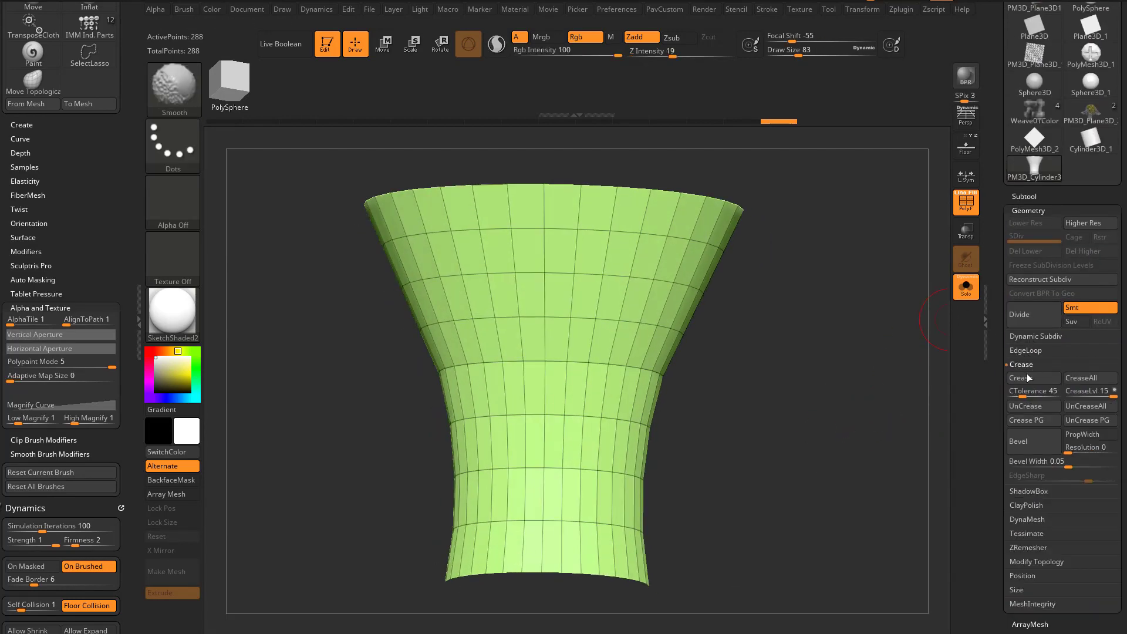
left_click(1027, 365, "shift")
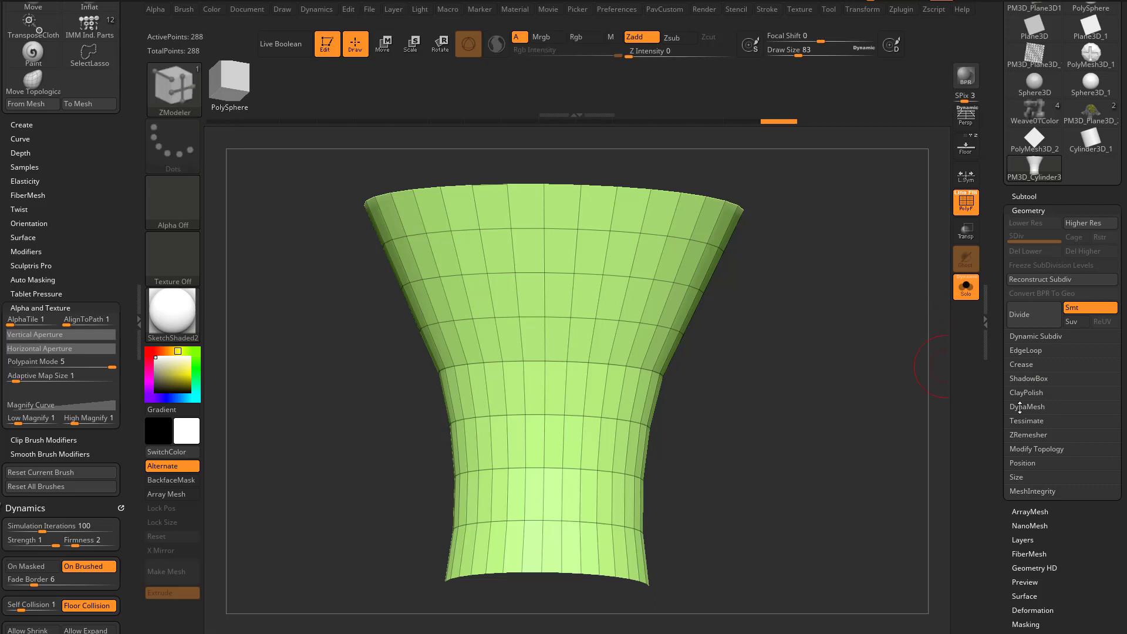
left_click(1036, 336)
left_click_drag(997, 371, 997, 272)
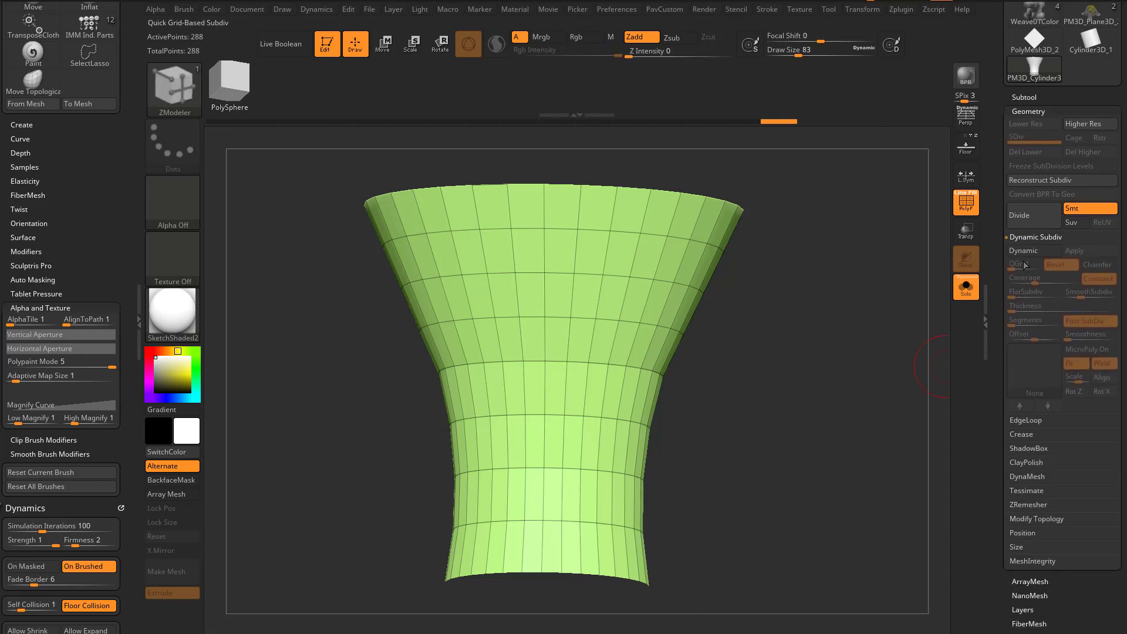
left_click(1023, 250)
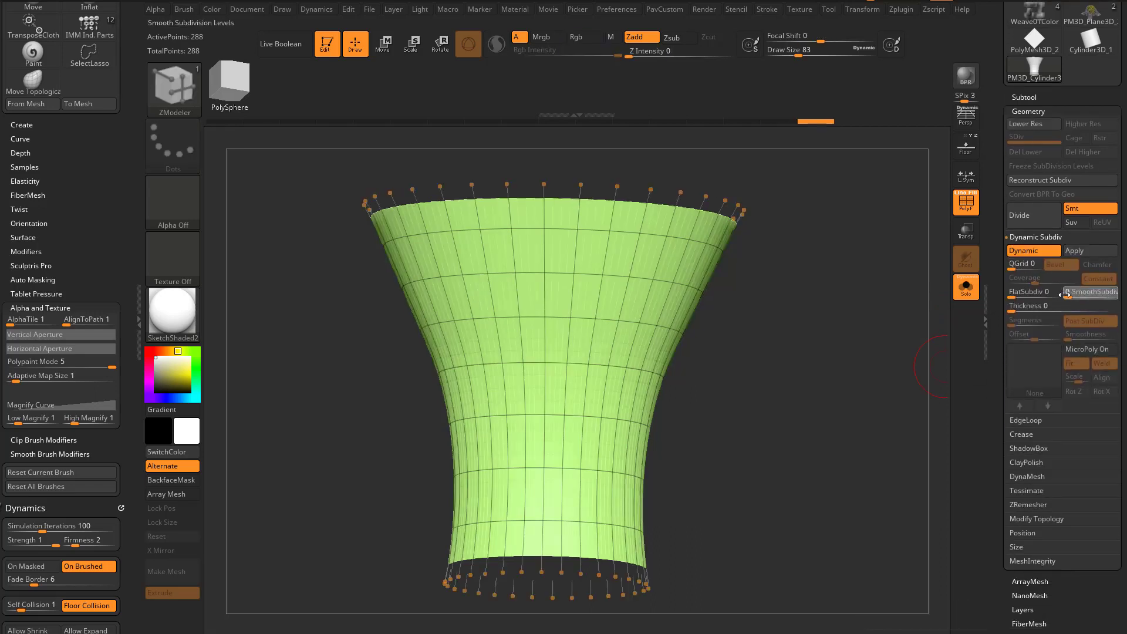
Step: Turn on MicroPoly for the net and choose the Vortex pattern
left_click(1079, 349)
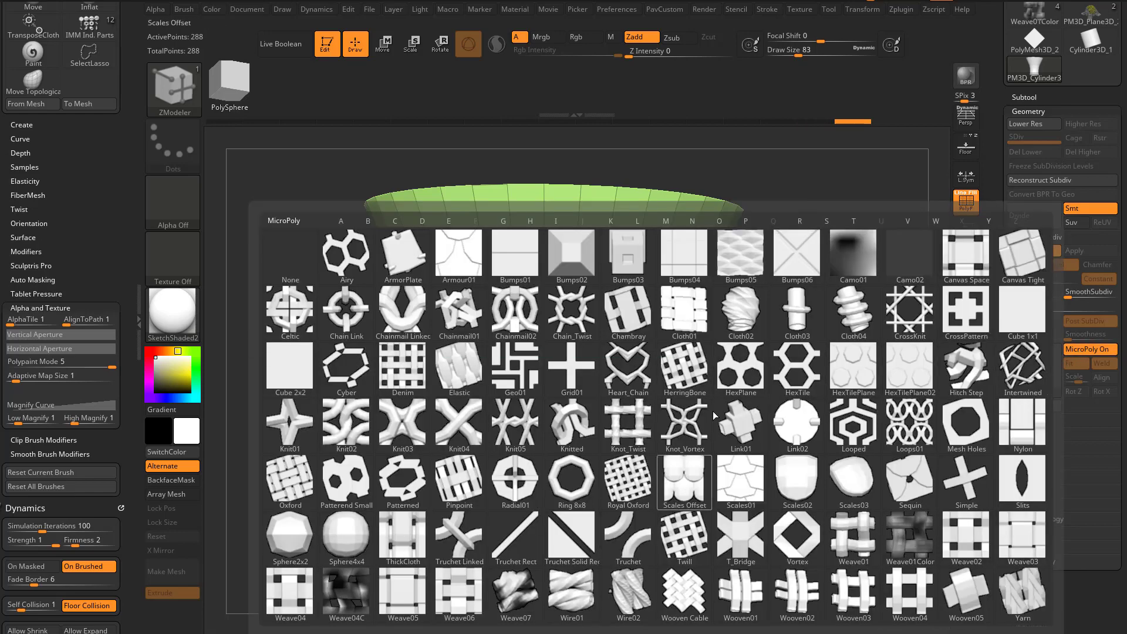
mouse_move(696, 506)
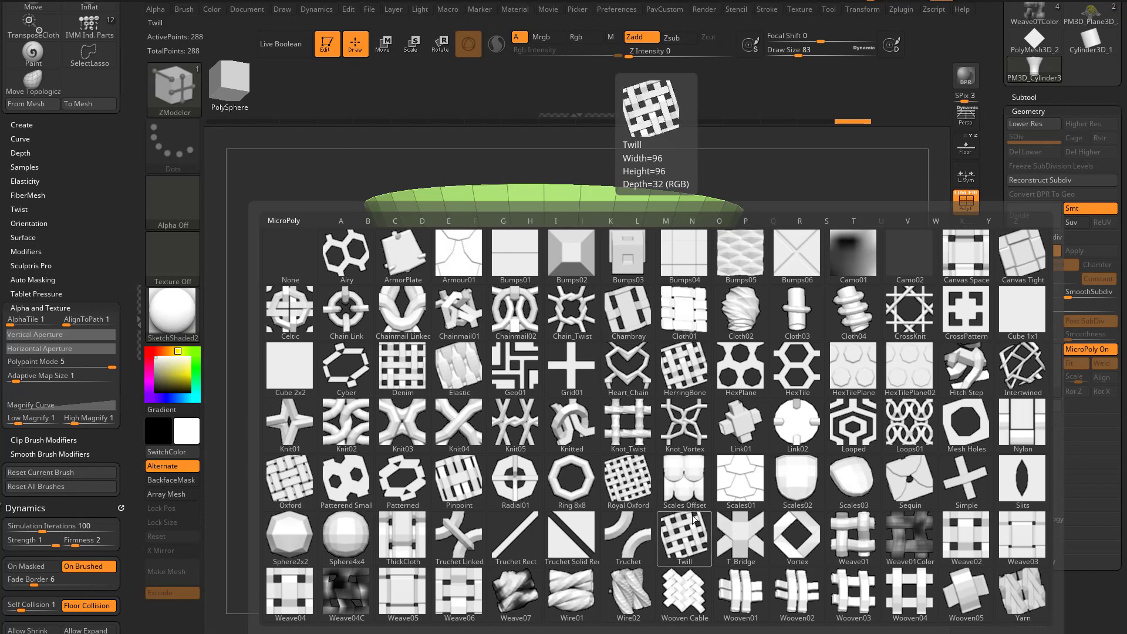
left_click(797, 534)
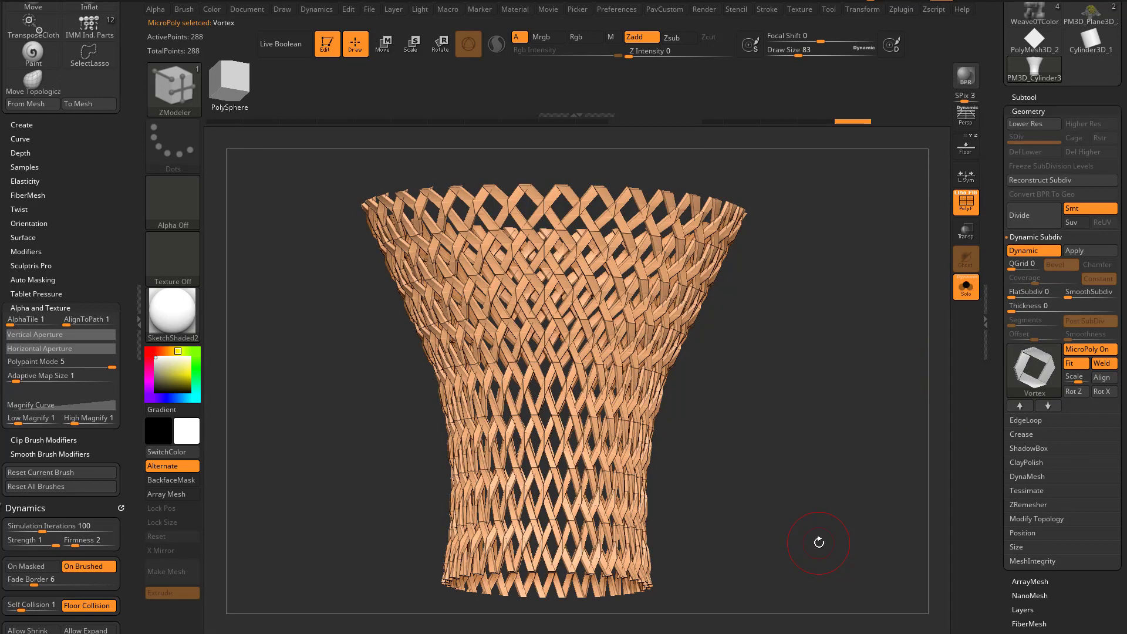
Step: Try applying the dynamic Vortex MicroPoly to the net mesh
mouse_move(811, 335)
left_mouse_down()
mouse_move(838, 374)
mouse_move(797, 385)
mouse_move(778, 326)
mouse_move(770, 339)
left_mouse_up()
key("s")
mouse_move(769, 341)
left_mouse_down("alt")
mouse_move(787, 330)
mouse_move(818, 356)
mouse_move(829, 341)
mouse_move(990, 297)
left_mouse_up("alt")
left_click(1074, 252)
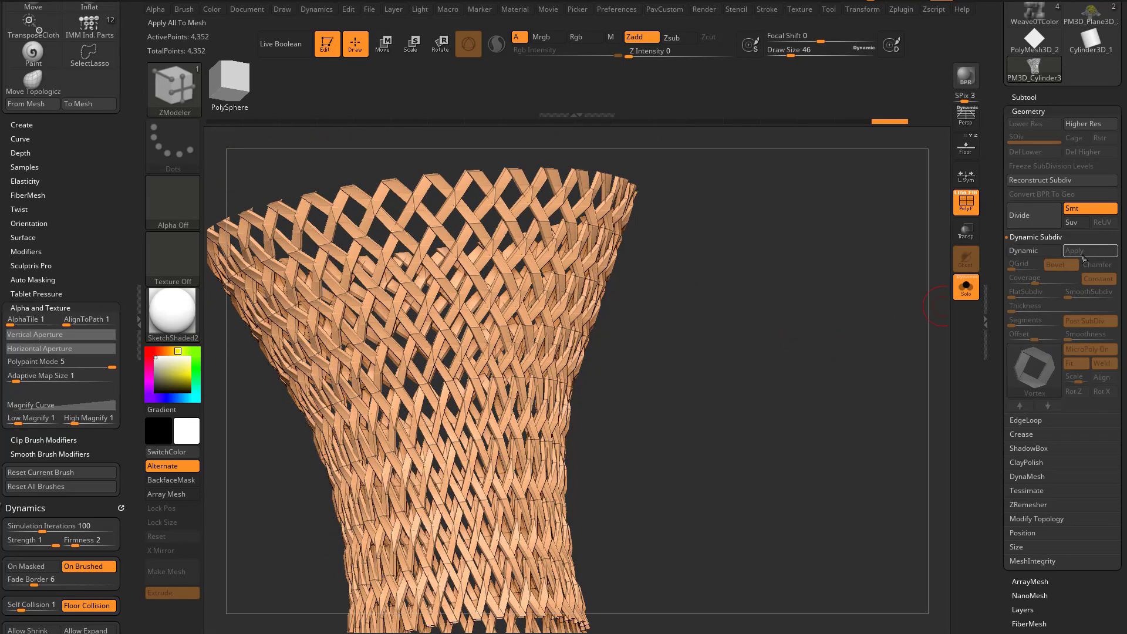
Step: Preview the applied net smoothed, with Dynamic on, MicroPoly off, SmoothSubdiv raised and the polyframe hidden
key("d")
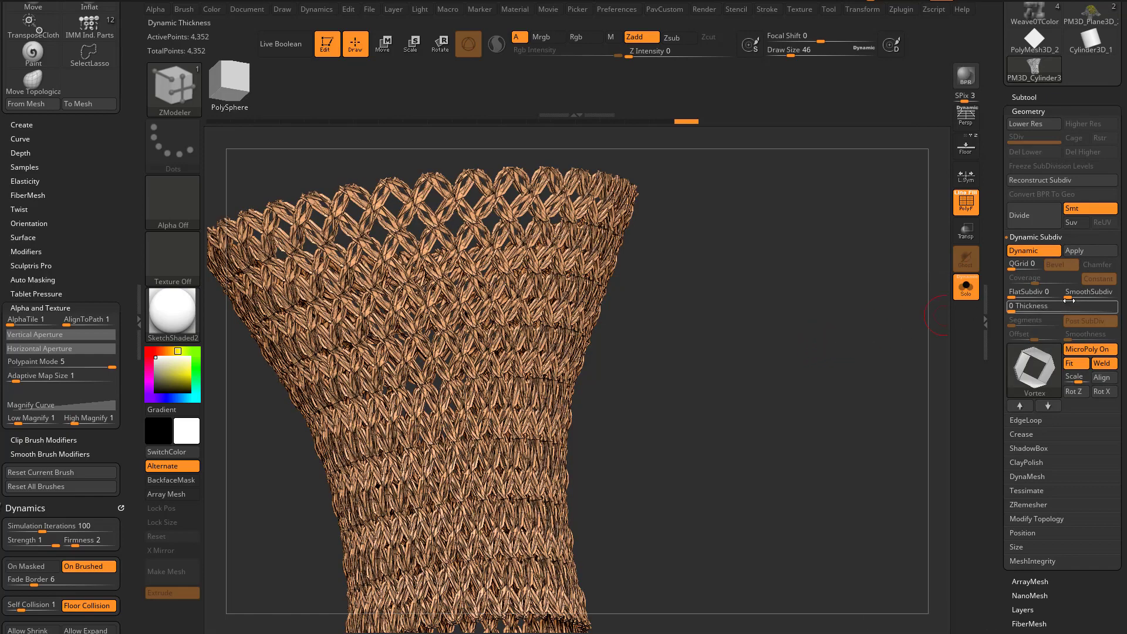
left_click(1079, 349)
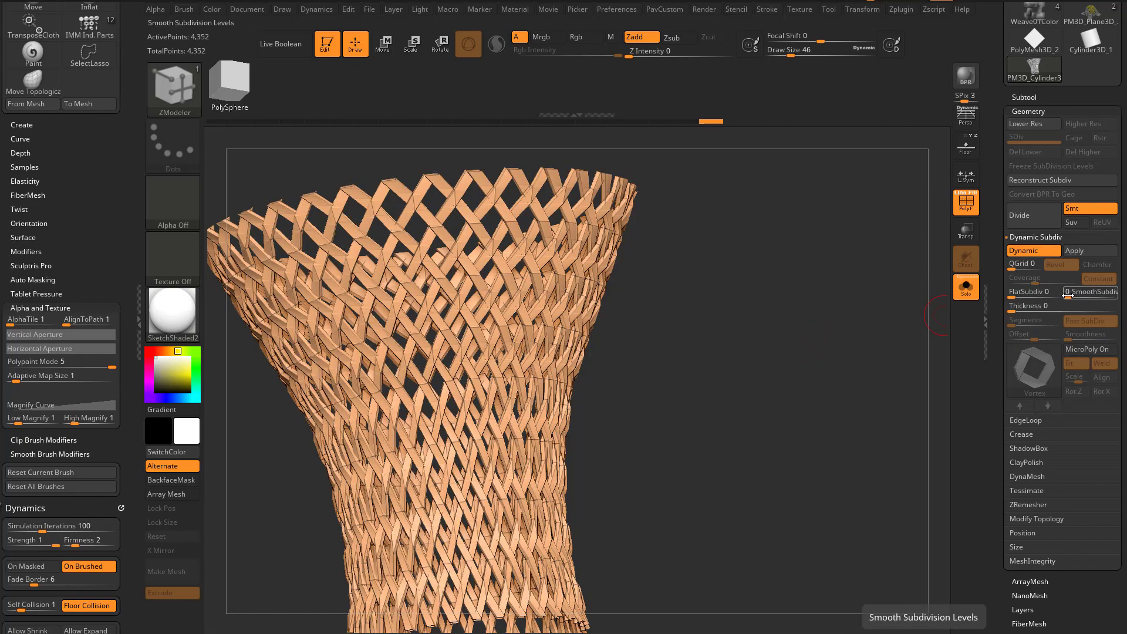
left_click_drag(1068, 292, 1082, 292)
left_click(966, 200)
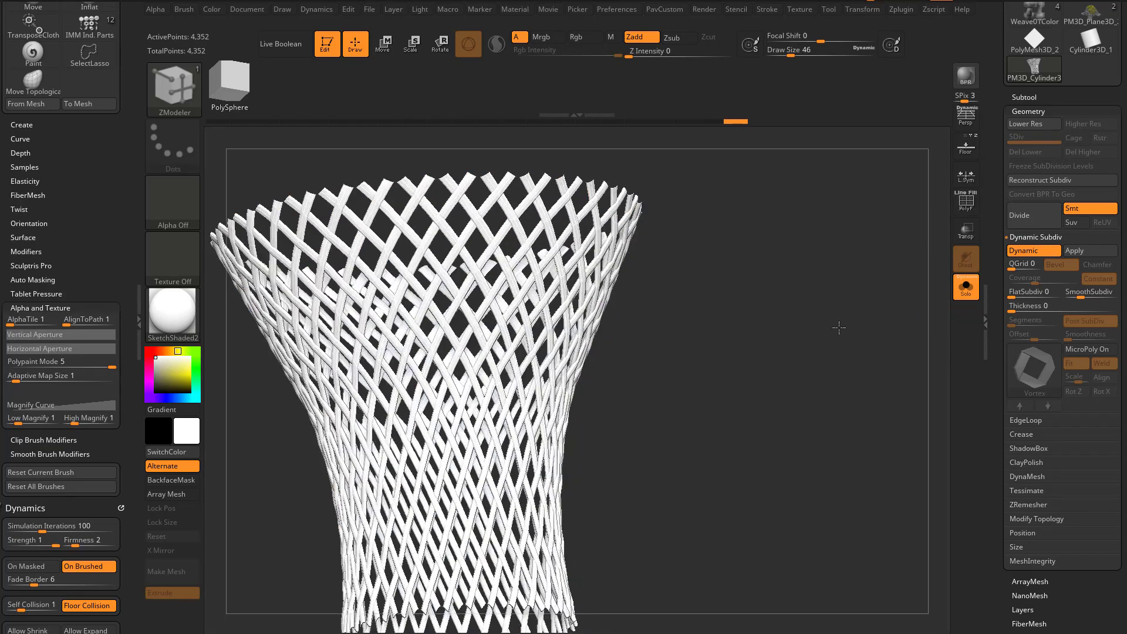
mouse_move(837, 327)
left_mouse_down()
mouse_move(780, 334)
mouse_move(828, 323)
left_mouse_up()
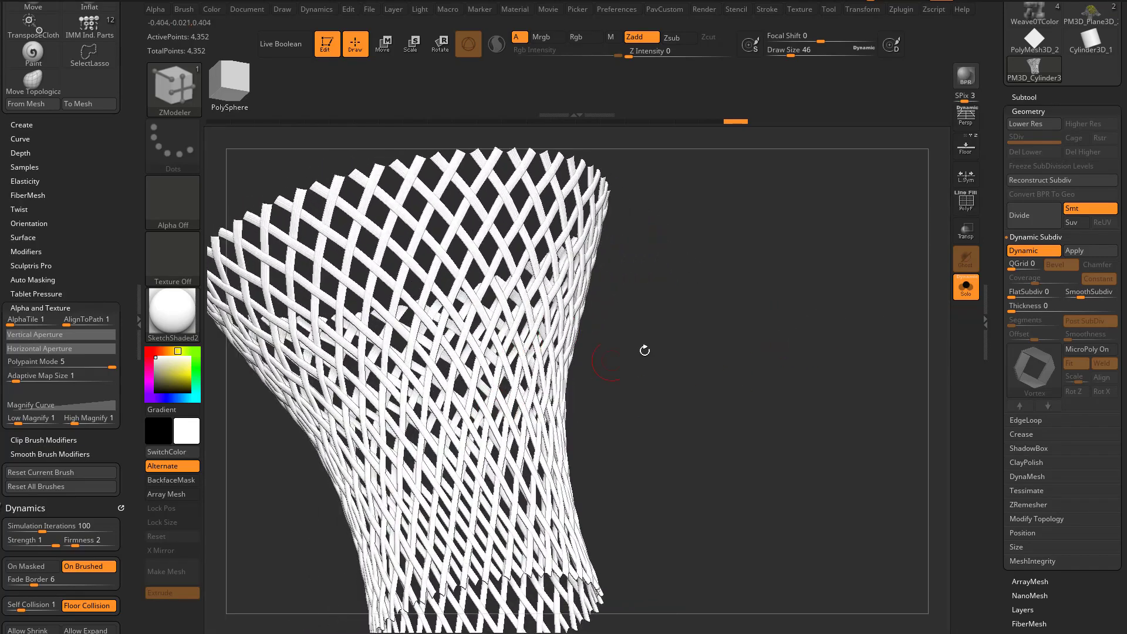
mouse_move(644, 350)
left_mouse_down()
mouse_move(715, 392)
mouse_move(756, 368)
left_mouse_up()
Step: Undo the MicroPoly application and toggle MicroPoly off and on to compare the net with its base mesh
key("ctrl")
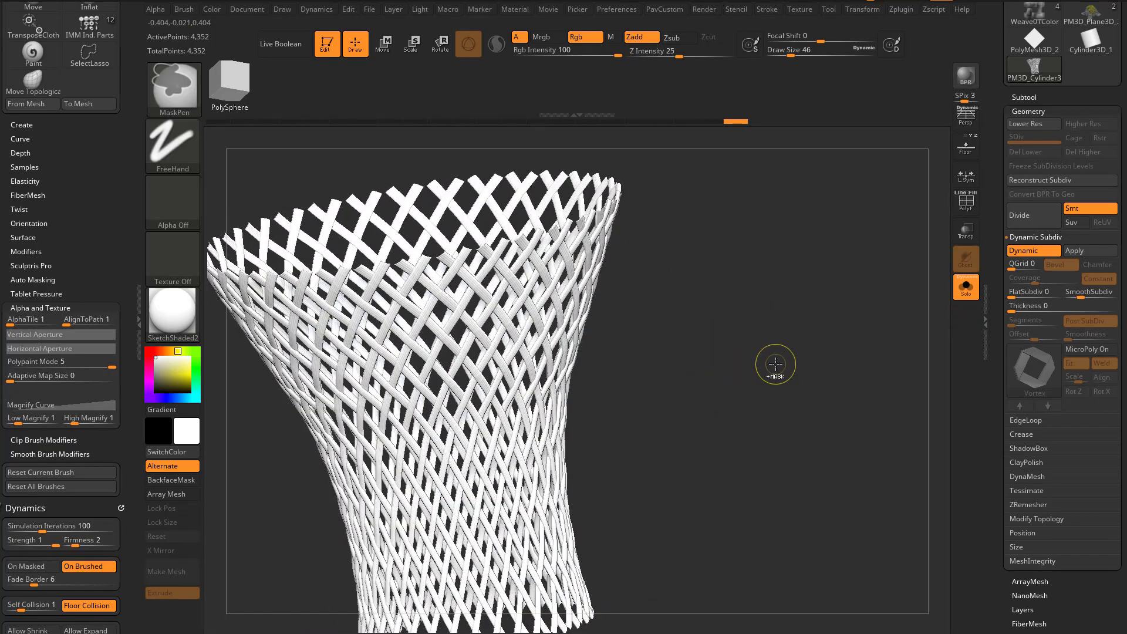
key("ctrl+z")
key("ctrl+z")
key("ctrl+z")
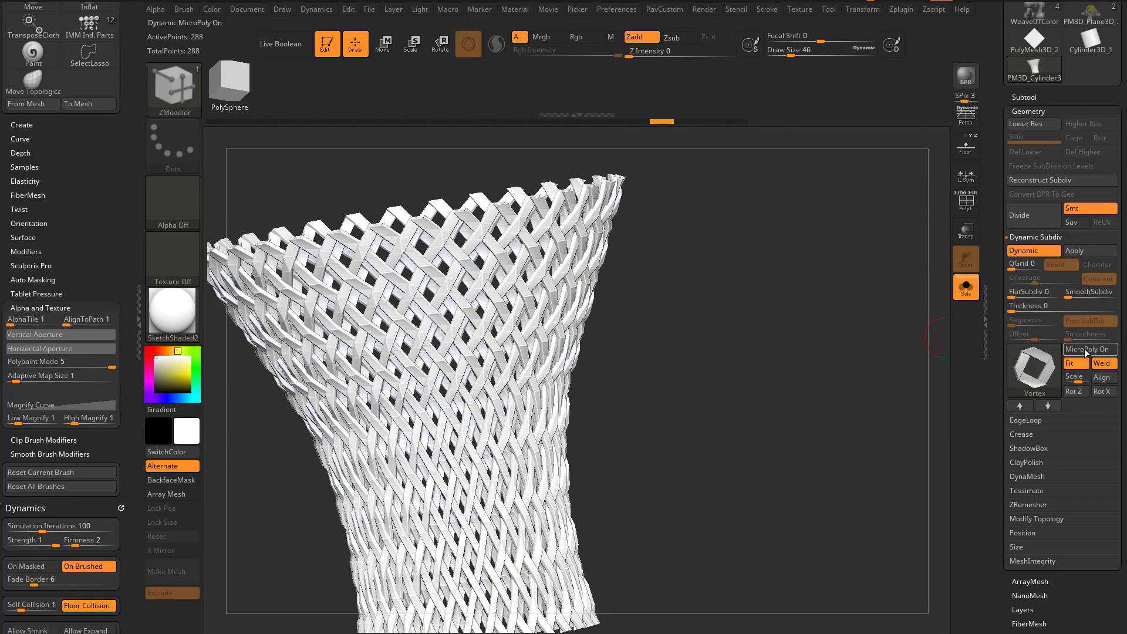
left_click(1085, 349)
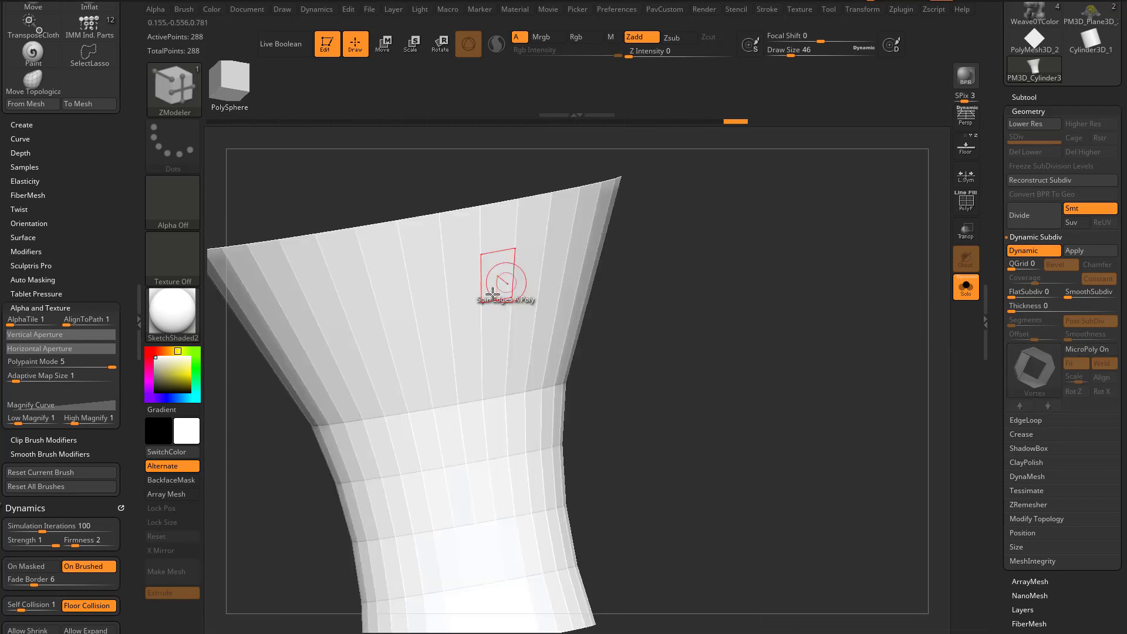
left_click(1085, 348)
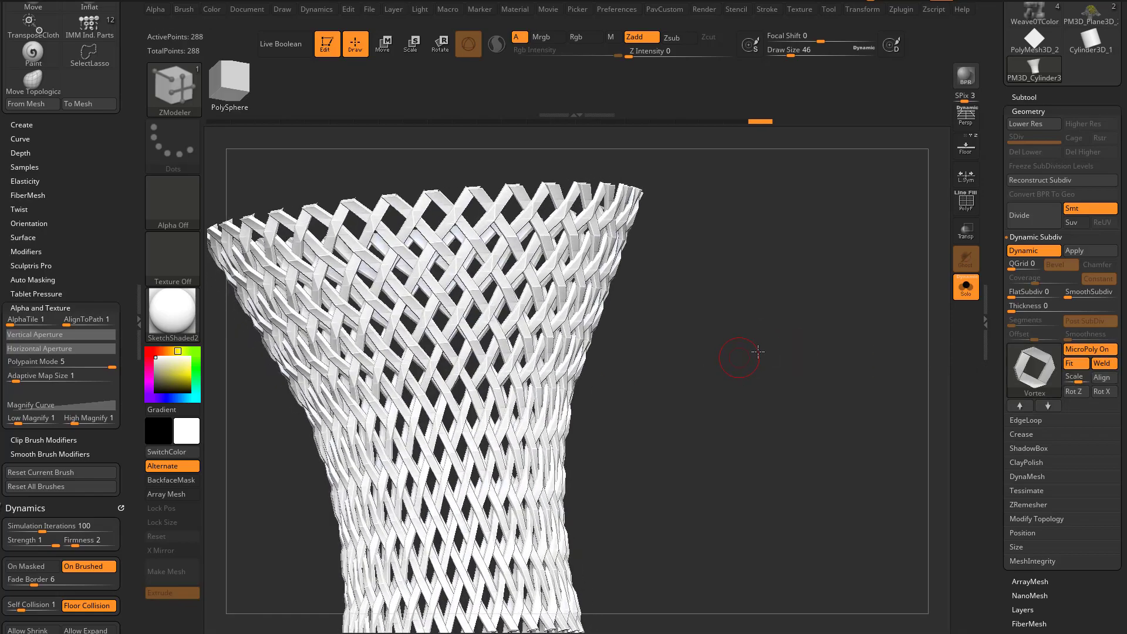
Step: Convert the dynamic Vortex pattern into real net geometry by applying Dynamic Subdivision
mouse_move(758, 351)
left_mouse_down()
mouse_move(813, 304)
mouse_move(845, 403)
mouse_move(825, 375)
mouse_move(818, 422)
mouse_move(853, 252)
mouse_move(825, 493)
mouse_move(849, 352)
mouse_move(516, 259)
mouse_move(898, 352)
mouse_move(899, 379)
left_mouse_up()
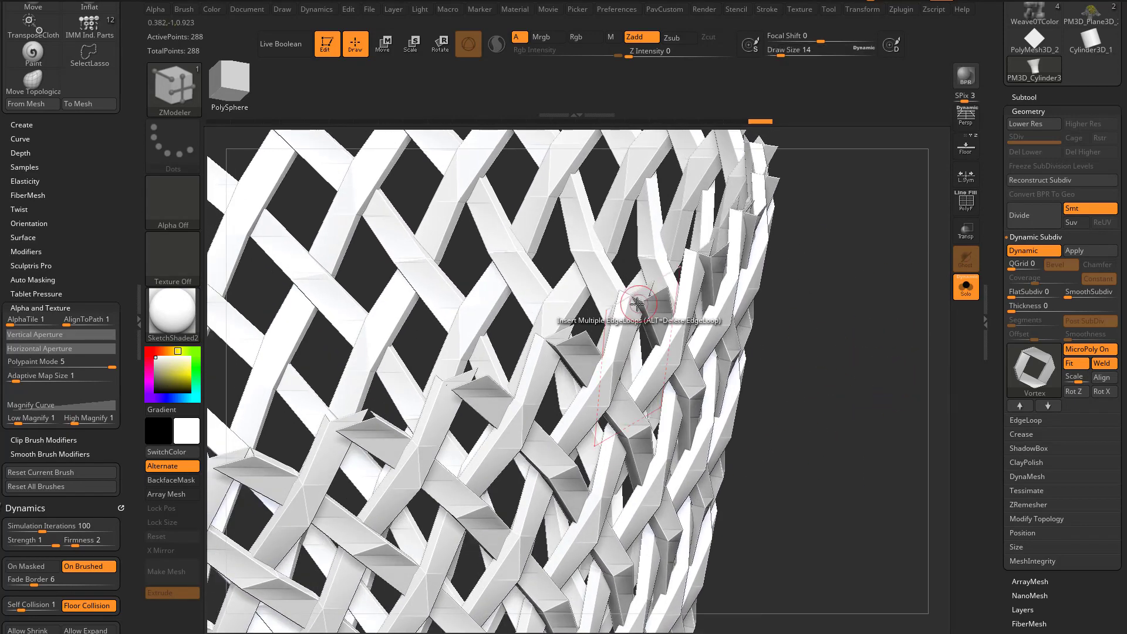
left_click_drag(770, 307, 606, 348)
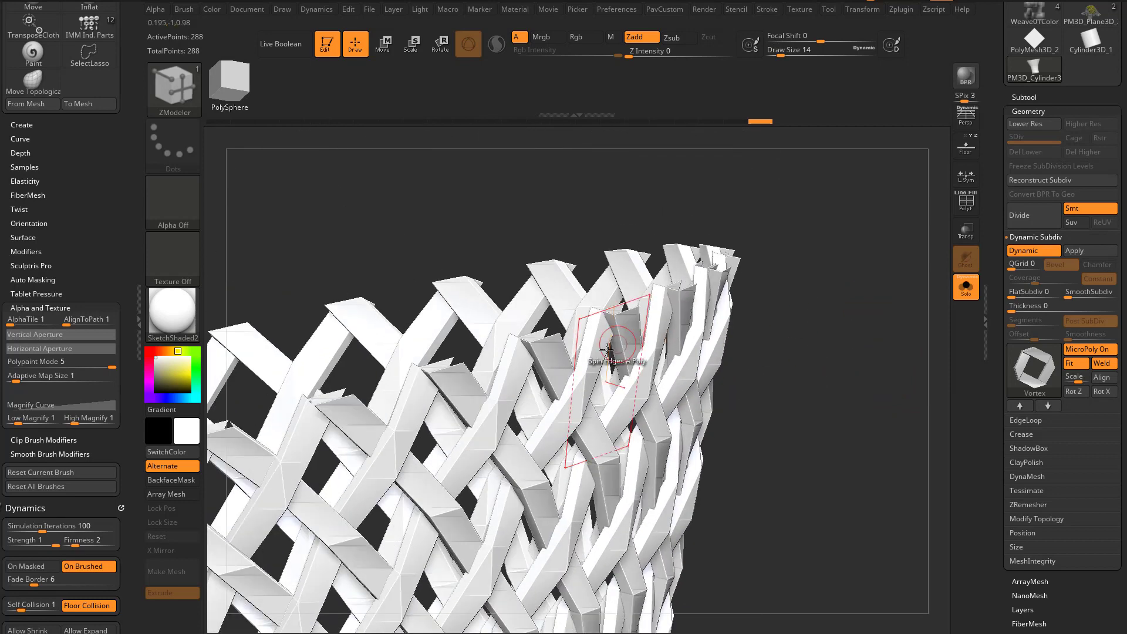
left_click_drag(810, 328, 836, 311)
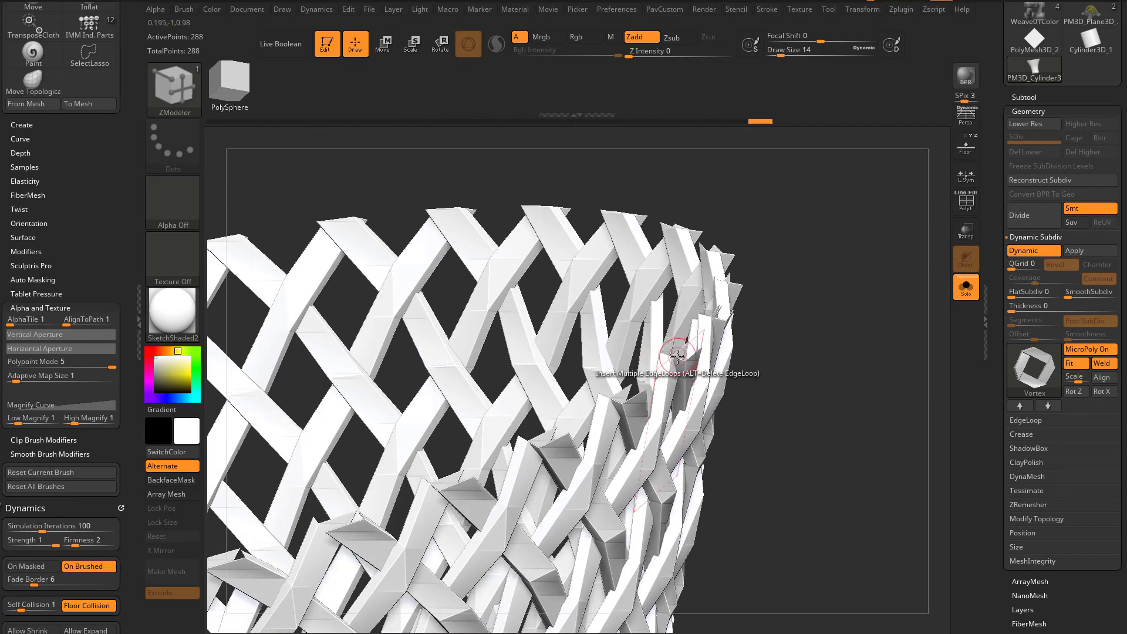
left_click(1077, 252)
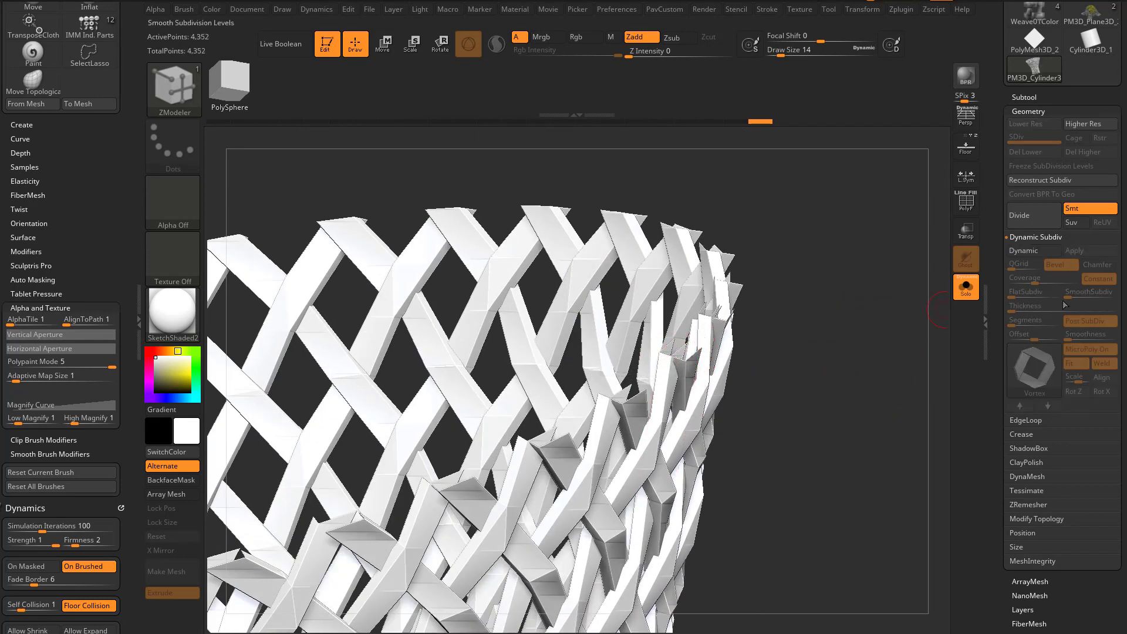
Step: Set the ZModeler edge action to Bridge with Two Holes as the target
left_click_drag(829, 394, 805, 496)
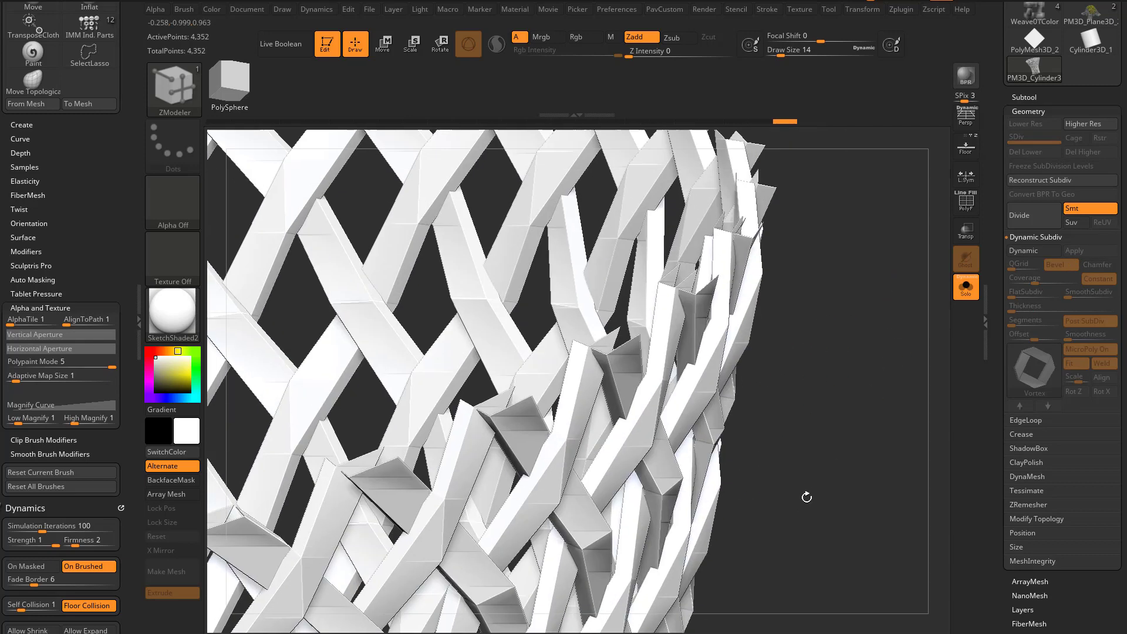
key("space")
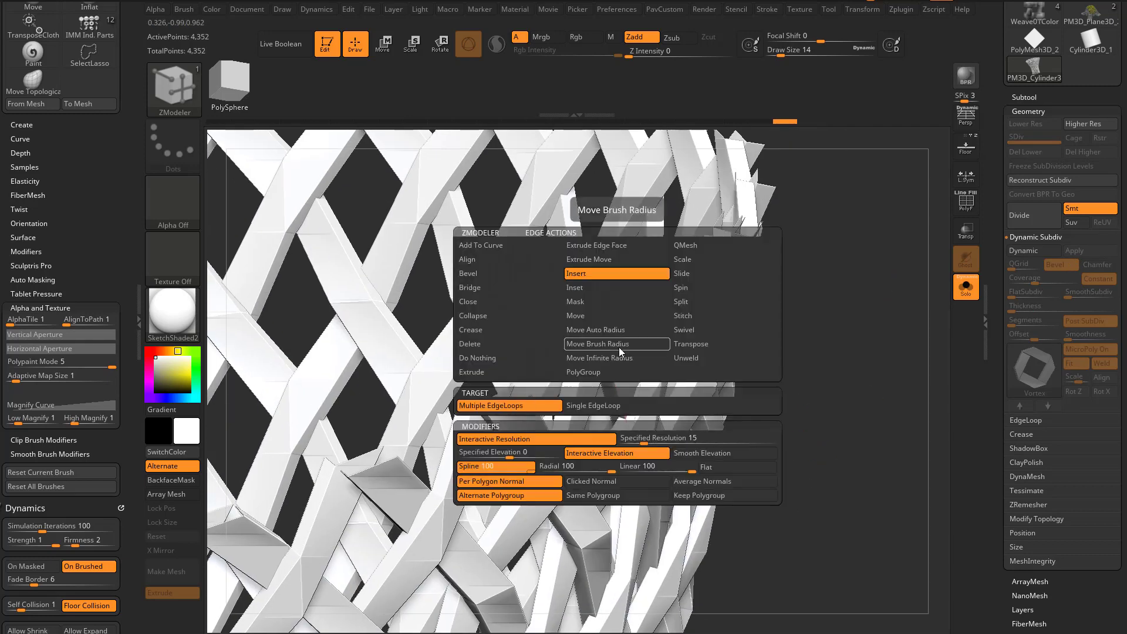
left_click(495, 290)
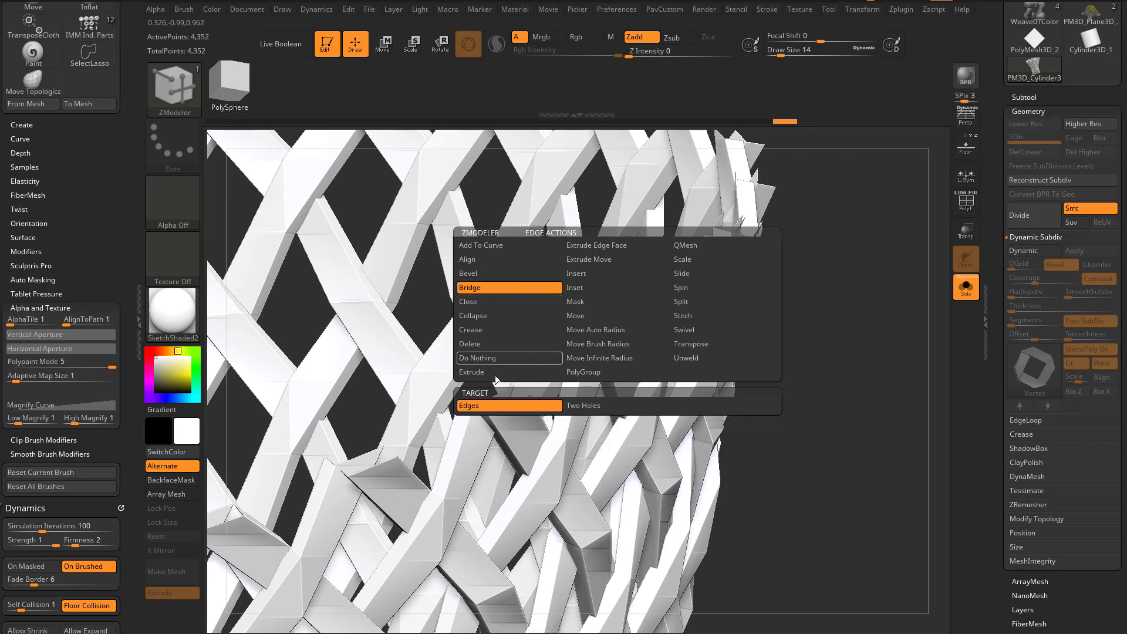
left_click(583, 409)
Step: Show the polyframe, try bridging open strand ends at the net's rim, and undo the attempt
left_click_drag(744, 338, 730, 364)
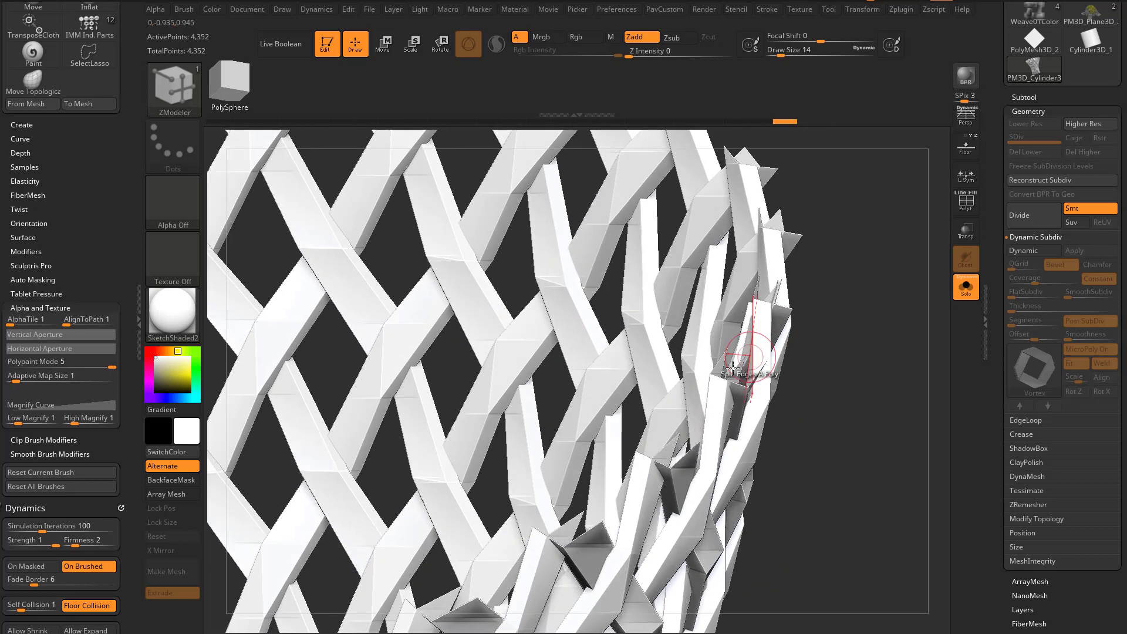
left_click_drag(858, 407, 846, 383)
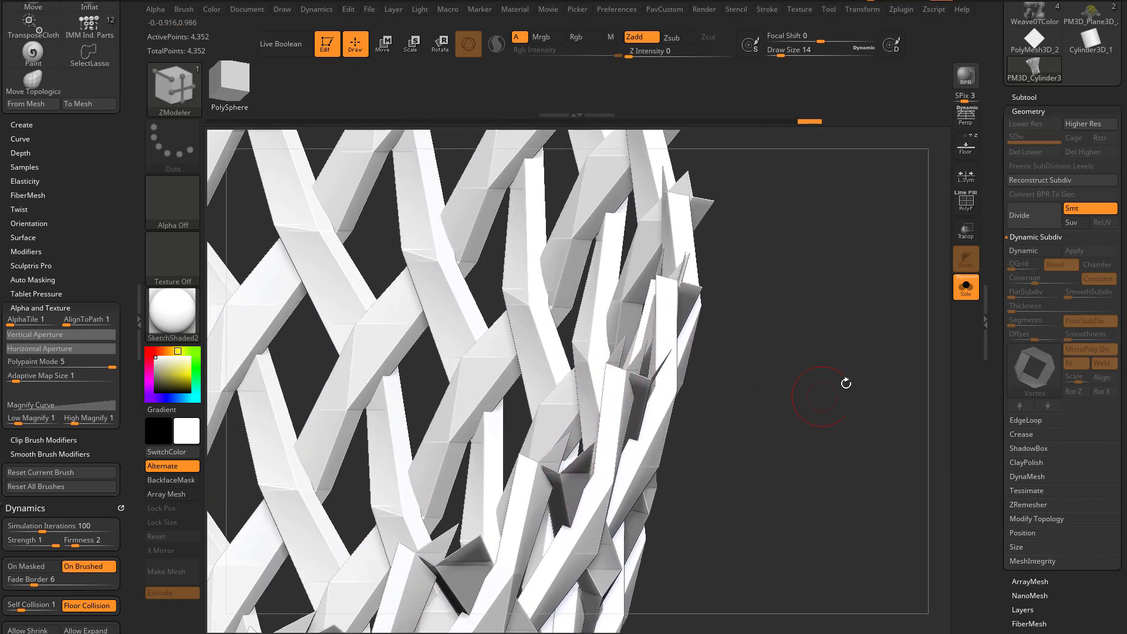
left_click(966, 203)
left_click_drag(863, 317, 831, 352)
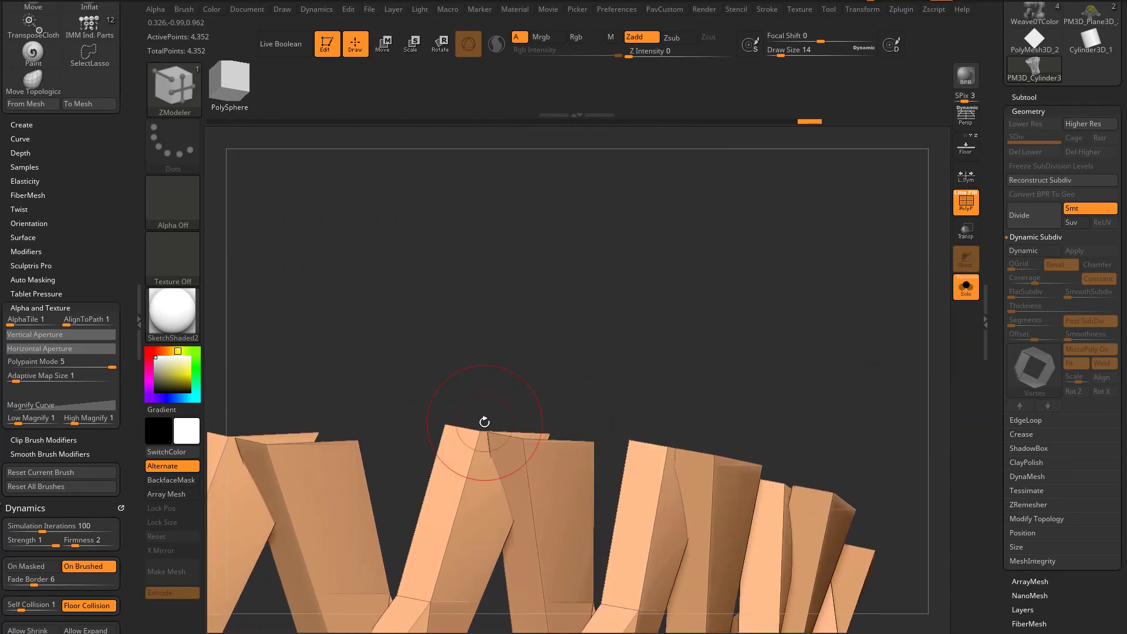
mouse_move(458, 426)
left_mouse_down()
mouse_move(510, 398)
mouse_move(559, 399)
mouse_move(598, 425)
mouse_move(643, 357)
mouse_move(607, 317)
mouse_move(702, 286)
mouse_move(570, 294)
mouse_move(735, 257)
mouse_move(609, 282)
mouse_move(868, 328)
mouse_move(837, 319)
mouse_move(863, 438)
mouse_move(880, 433)
mouse_move(876, 385)
left_mouse_up()
key("ctrl+z")
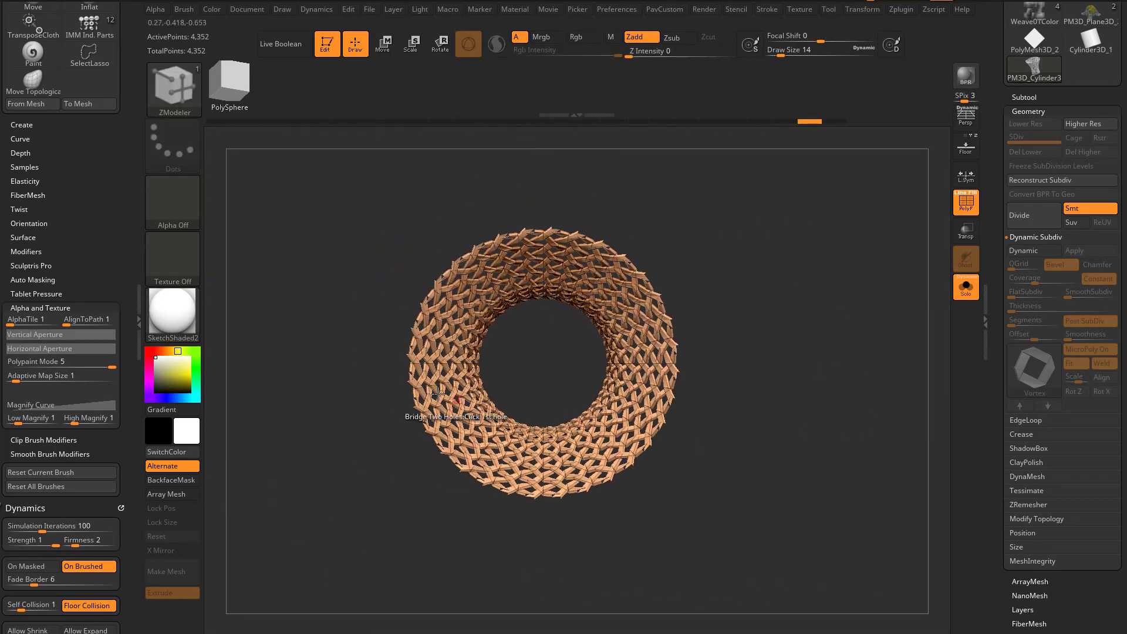
Step: Check the horizontal division count of the original cylinder primitive and return to the net model
left_click_drag(824, 353, 869, 374, "alt")
left_click_drag(1017, 281, 997, 432)
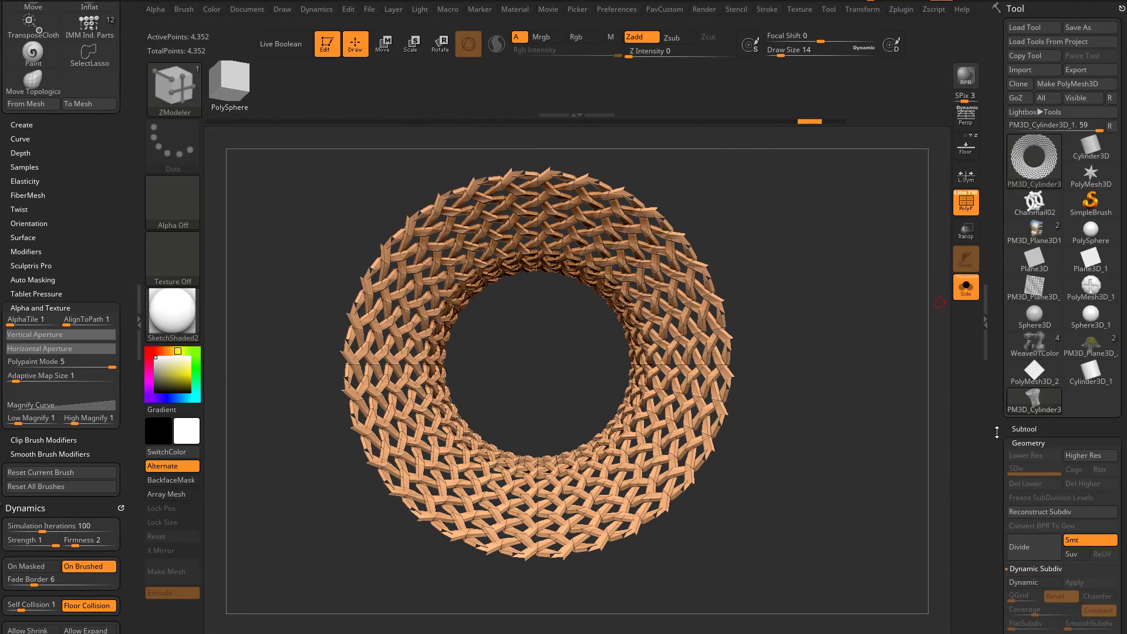
left_click(1032, 170)
left_click(572, 241)
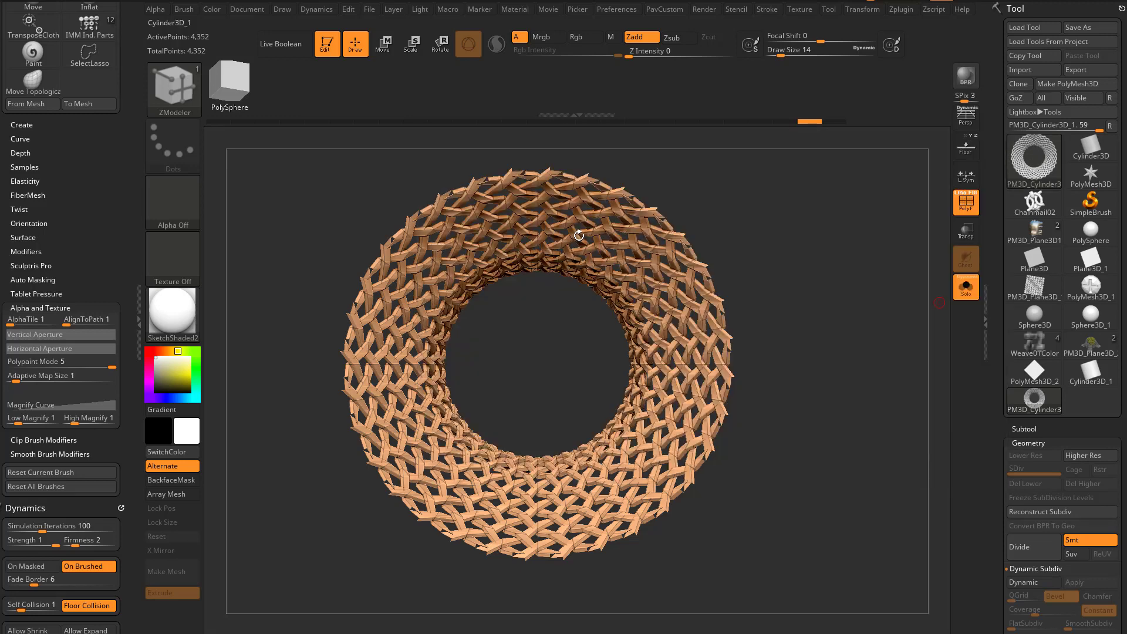
left_click_drag(879, 364, 873, 278)
mouse_move(992, 343)
left_mouse_down()
mouse_move(993, 216)
mouse_move(1031, 274)
left_mouse_up()
key("shift")
left_click(1027, 317)
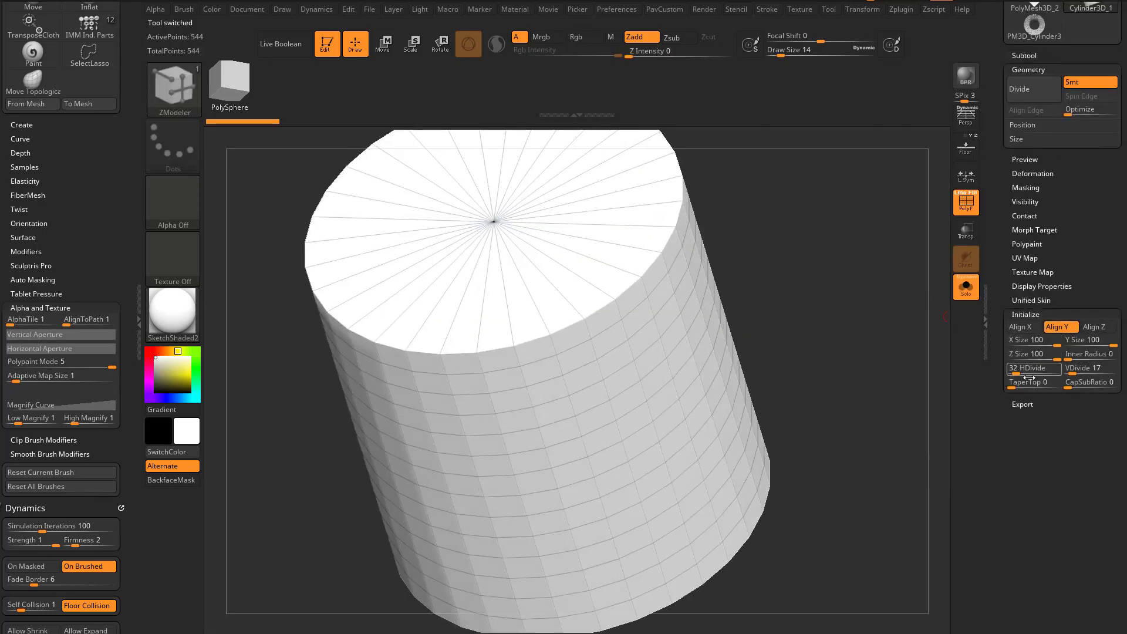
left_click_drag(996, 236, 1014, 467)
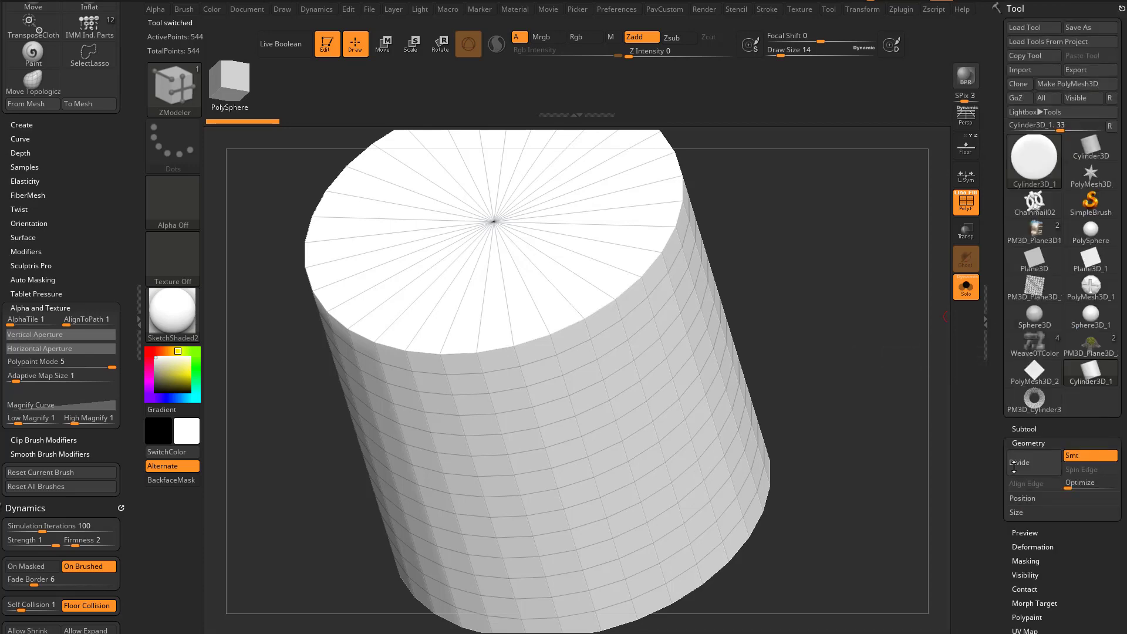
left_click(1034, 399)
Step: Activate radial symmetry around the Y axis, with a radial count matching the cylinder's 32 horizontal divisions
left_click_drag(827, 397, 824, 292, "alt")
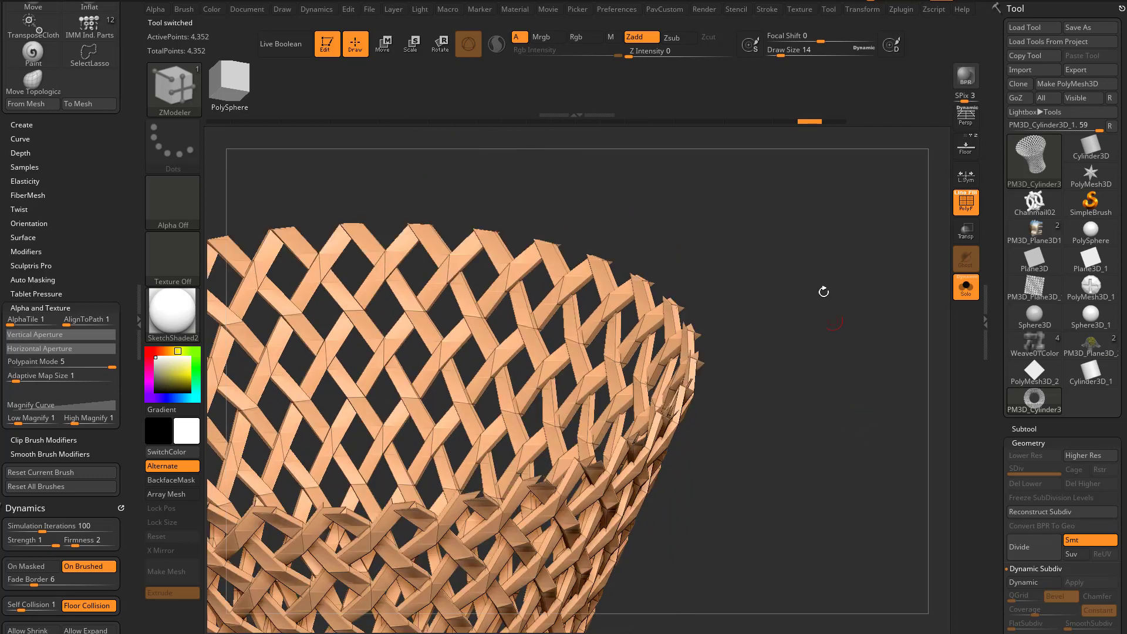
left_click(857, 10)
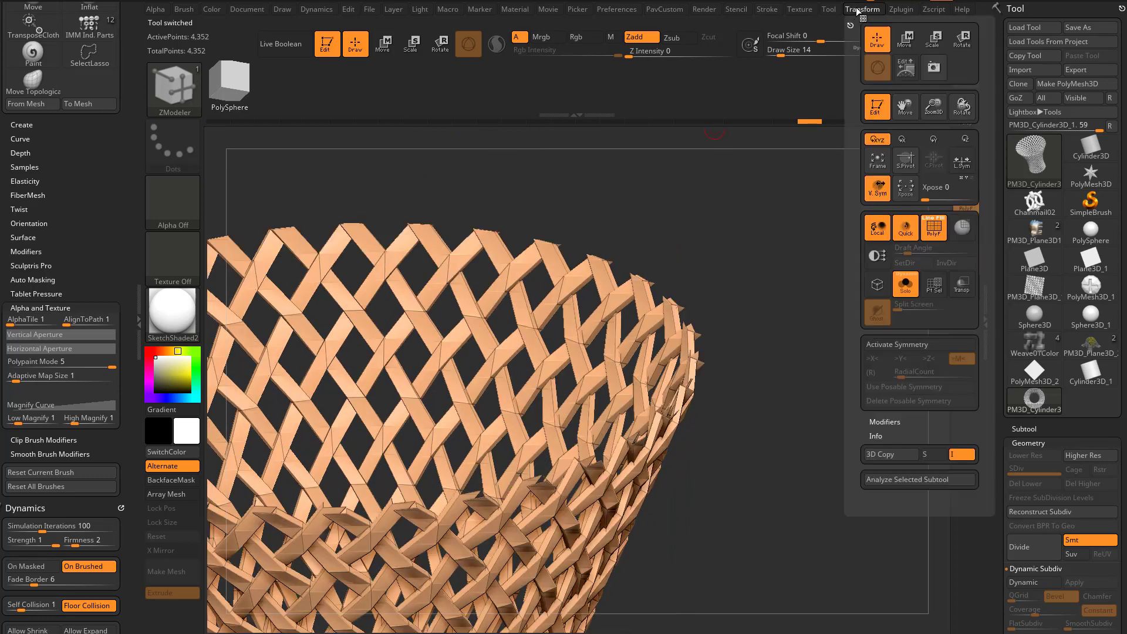
left_click(890, 345)
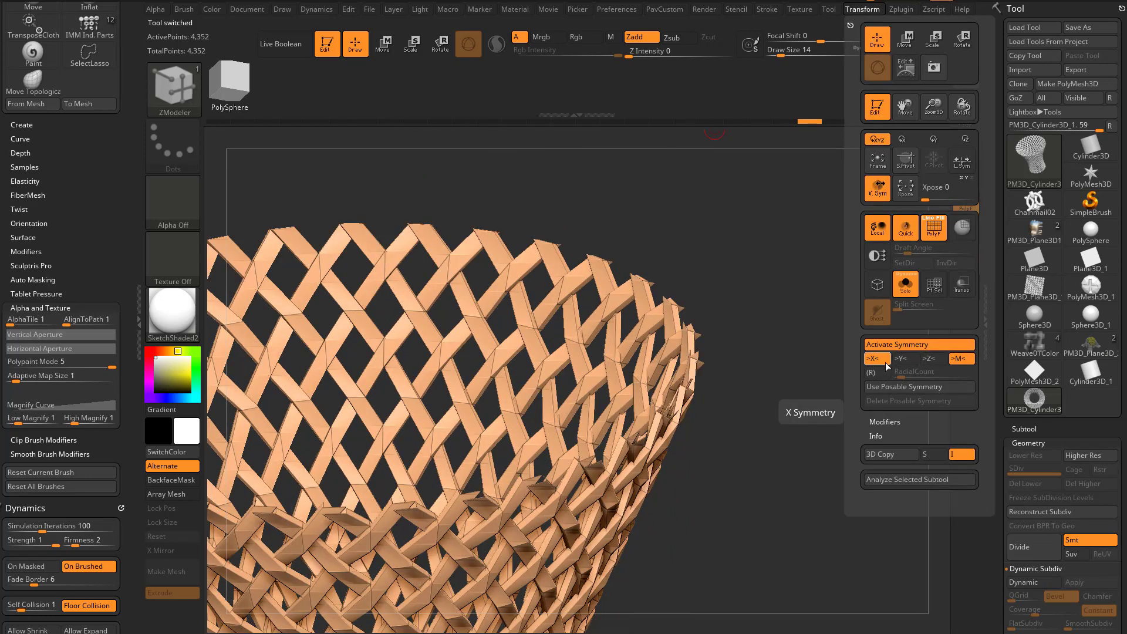
left_click(908, 359)
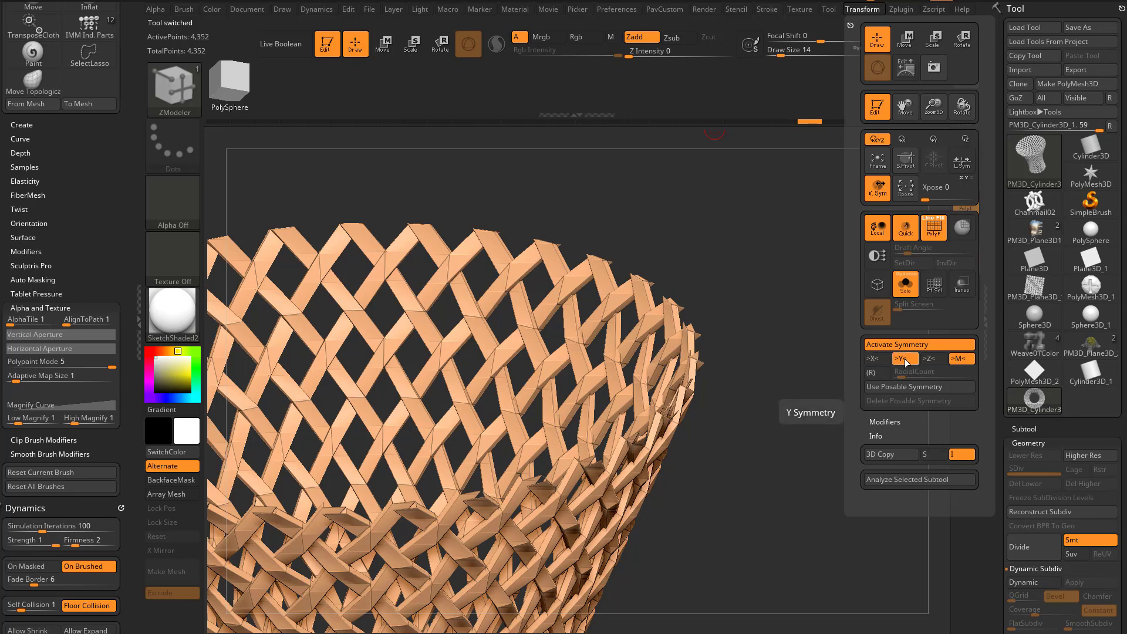
key("f")
left_click(861, 9)
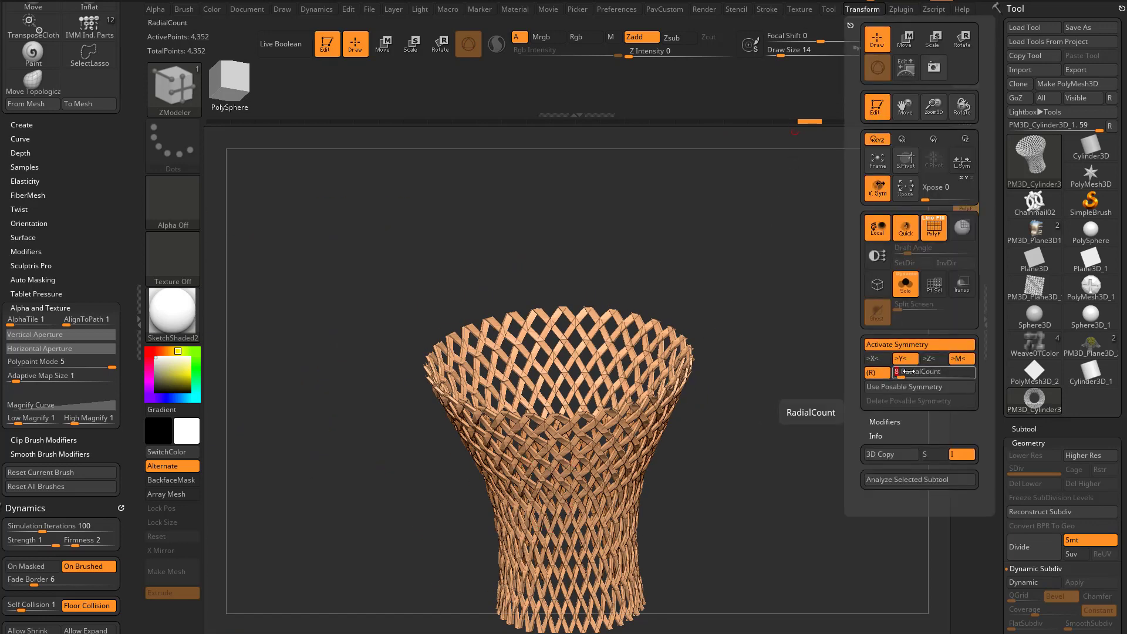
key("Return")
Step: Bridge the open strand ends with radial symmetry around the net's upper and lower rims
left_click_drag(759, 287, 888, 324)
left_click_drag(888, 267, 829, 293)
right_click_drag(830, 294, 846, 376, "ctrl")
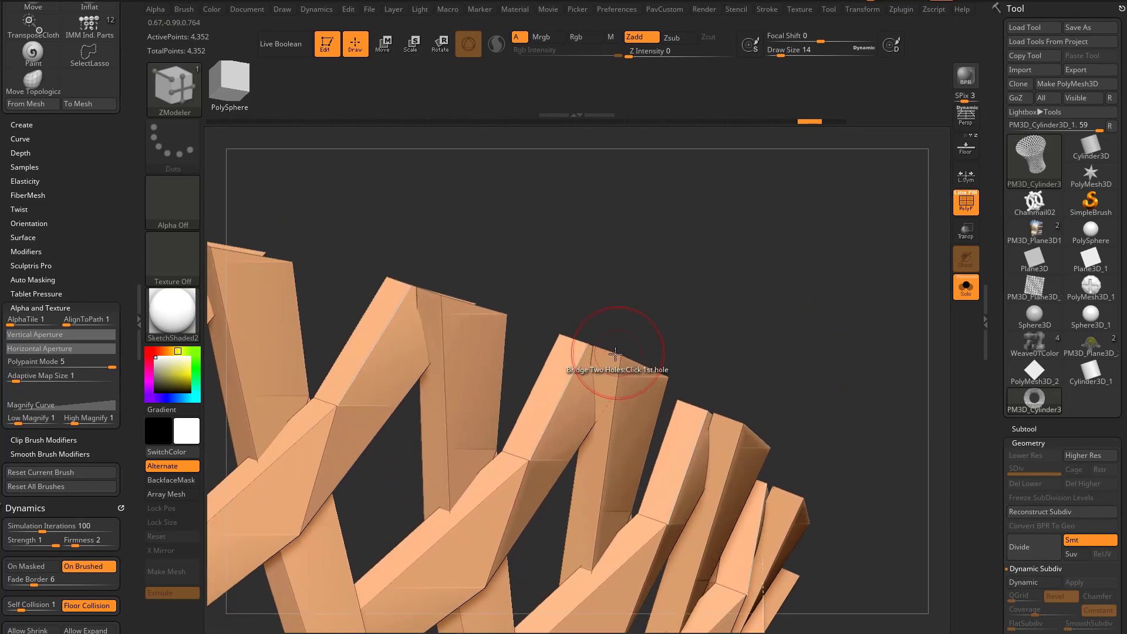
left_click(572, 338)
right_click_drag(704, 320, 779, 194, "ctrl")
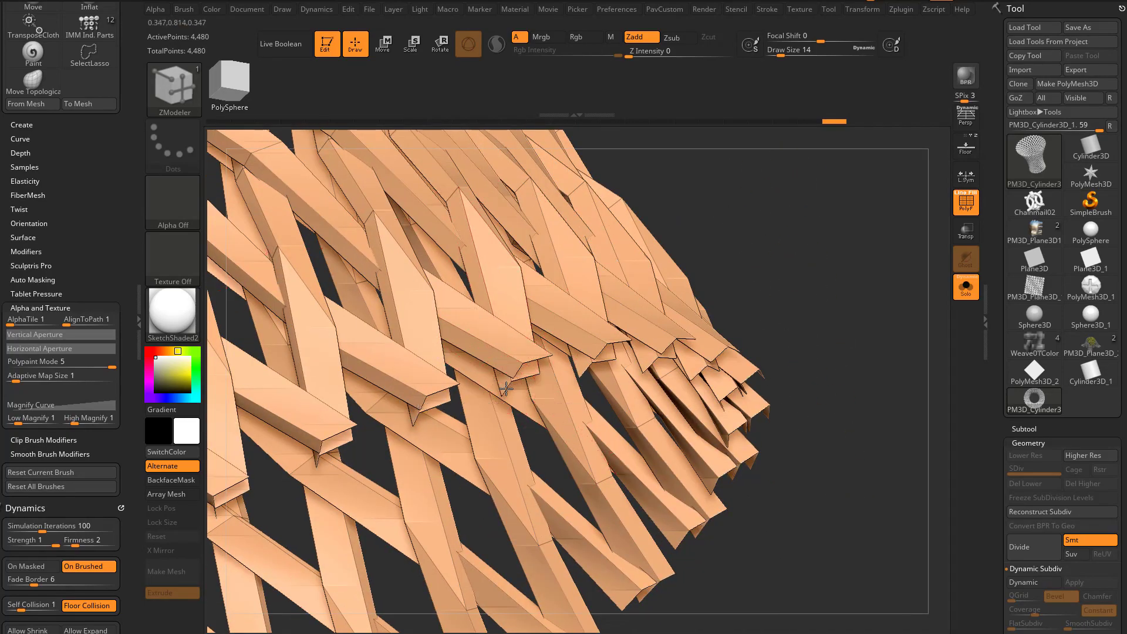
left_click(551, 406)
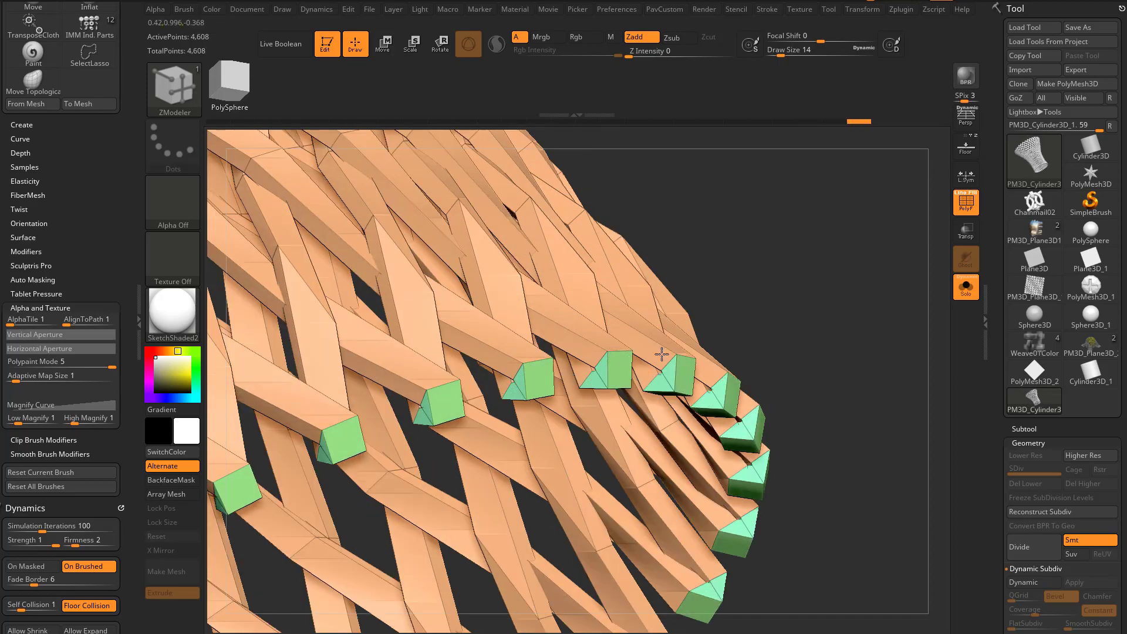
Step: Set the draw size to 46, hide the polyframe and assign StartupMaterial to the net
mouse_move(910, 327)
right_mouse_down("ctrl")
mouse_move(828, 256)
mouse_move(781, 352)
mouse_move(852, 308)
mouse_move(811, 259)
mouse_move(798, 350)
mouse_move(844, 361)
mouse_move(898, 339)
mouse_move(880, 278)
right_mouse_up("ctrl")
key("s")
left_click(811, 338)
key("shift+f")
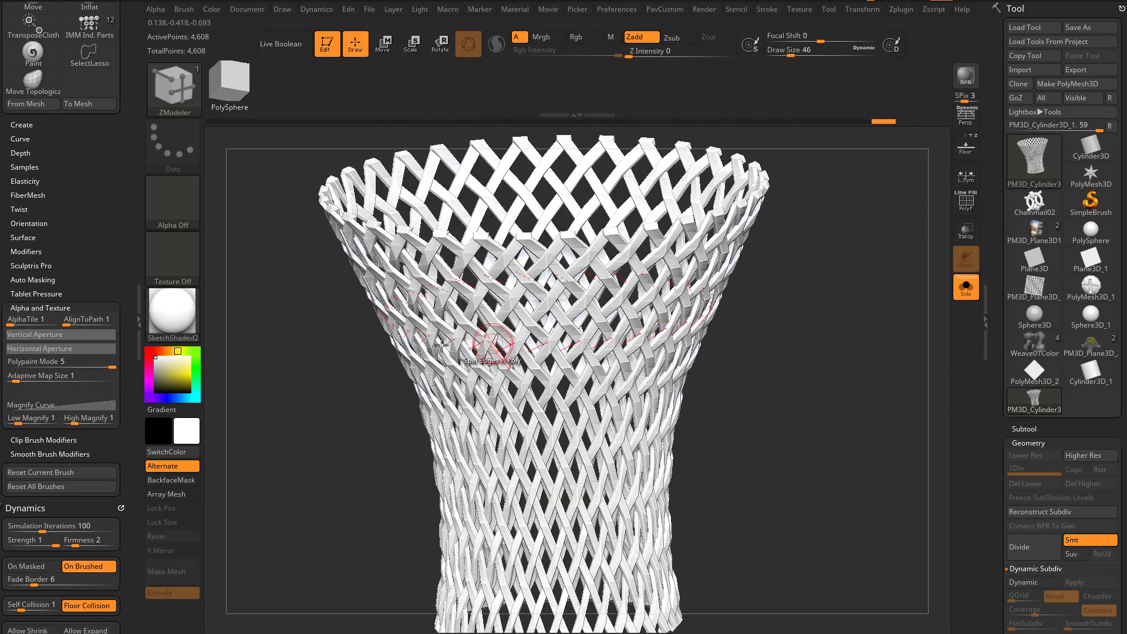
key("m")
left_click(226, 317)
key("ctrl")
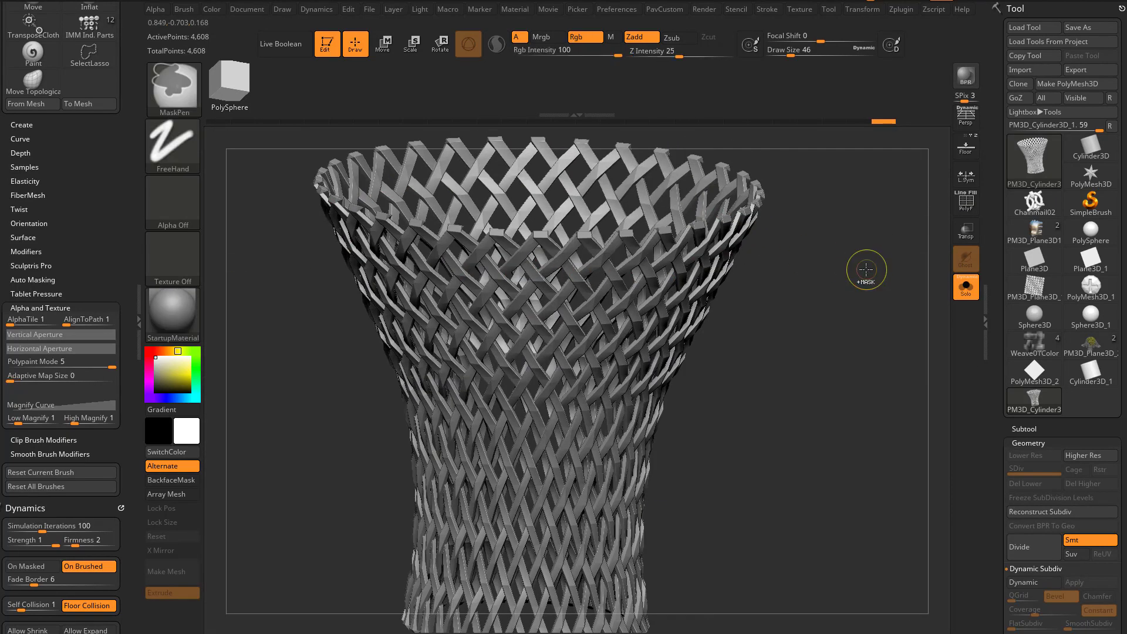
Step: Preview the net smoothed with Dynamic Subdivision and switch the preview off again
key("ctrl+d")
key("ctrl+d")
mouse_move(847, 322)
right_mouse_down()
mouse_move(841, 282)
mouse_move(881, 377)
mouse_move(846, 263)
mouse_move(725, 279)
mouse_move(802, 301)
mouse_move(863, 294)
mouse_move(830, 360)
mouse_move(782, 335)
mouse_move(783, 306)
mouse_move(805, 337)
right_mouse_up()
key("shift+d")
key("shift+d")
Step: Mask the upper rim of the net in a front view
key("s")
mouse_move(787, 274)
right_mouse_down("alt")
mouse_move(805, 349)
mouse_move(830, 355)
mouse_move(793, 349)
right_mouse_up("alt")
key("s")
left_click_drag(824, 210, 514, 244, "ctrl")
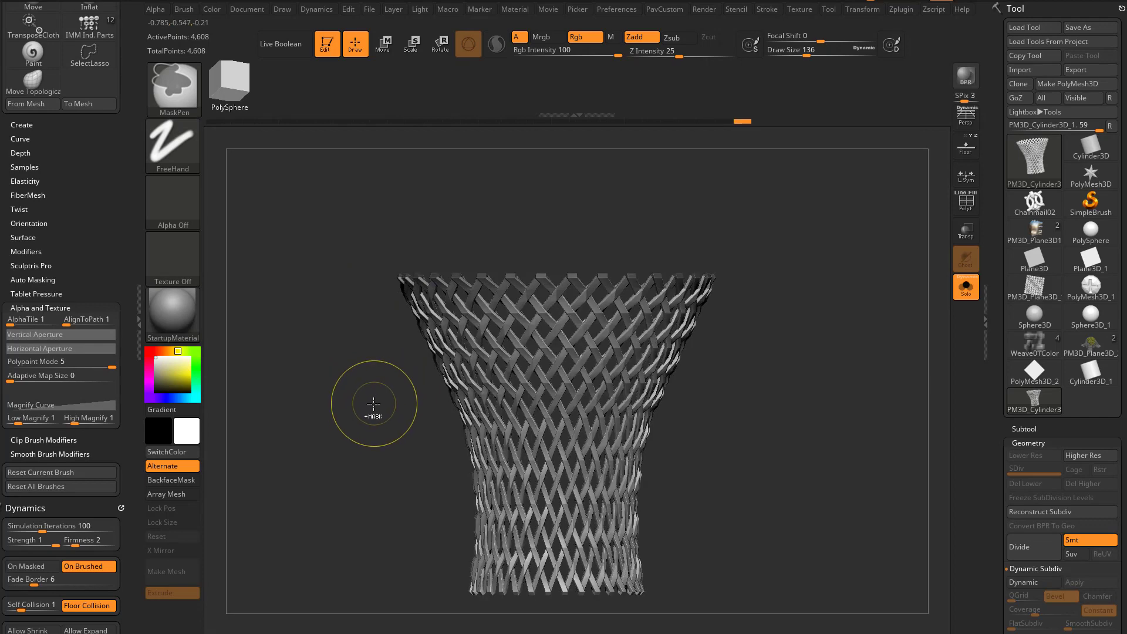
Step: Run the gravity cloth simulation on the net, stop it and undo its result
left_click_drag(110, 212, 99, 103)
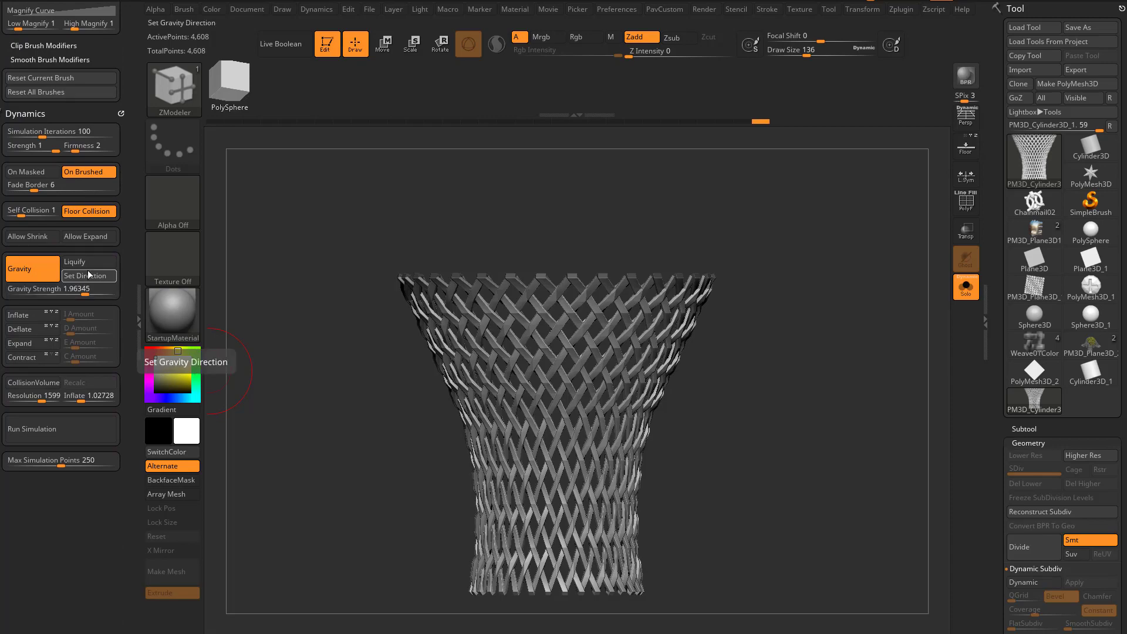
left_click(75, 431)
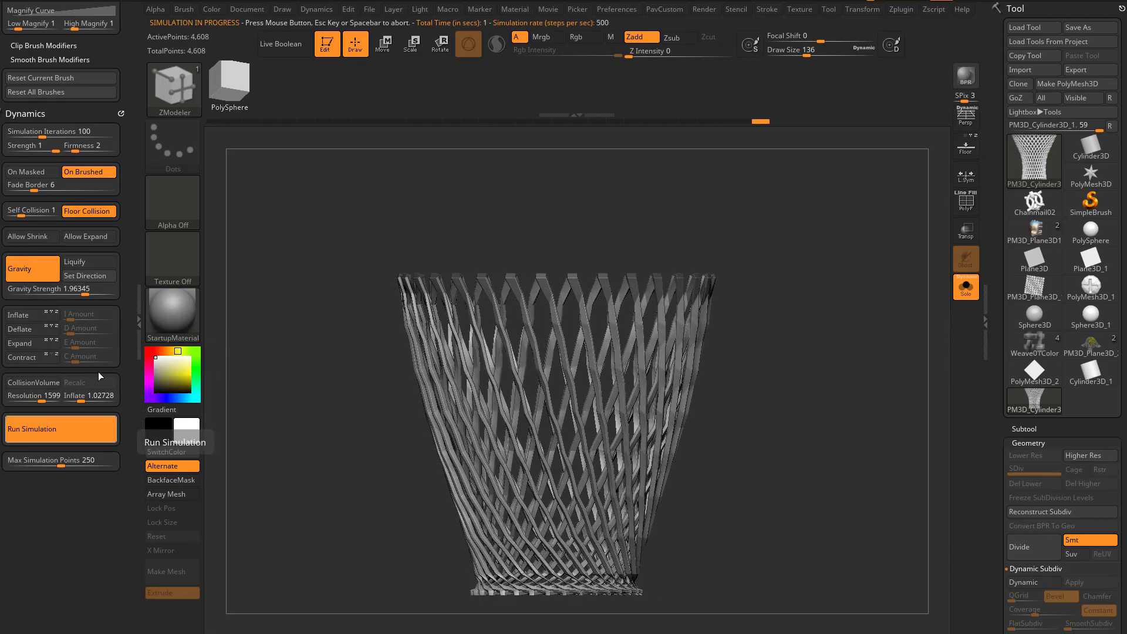
left_click(858, 378)
left_click_drag(861, 375, 828, 444)
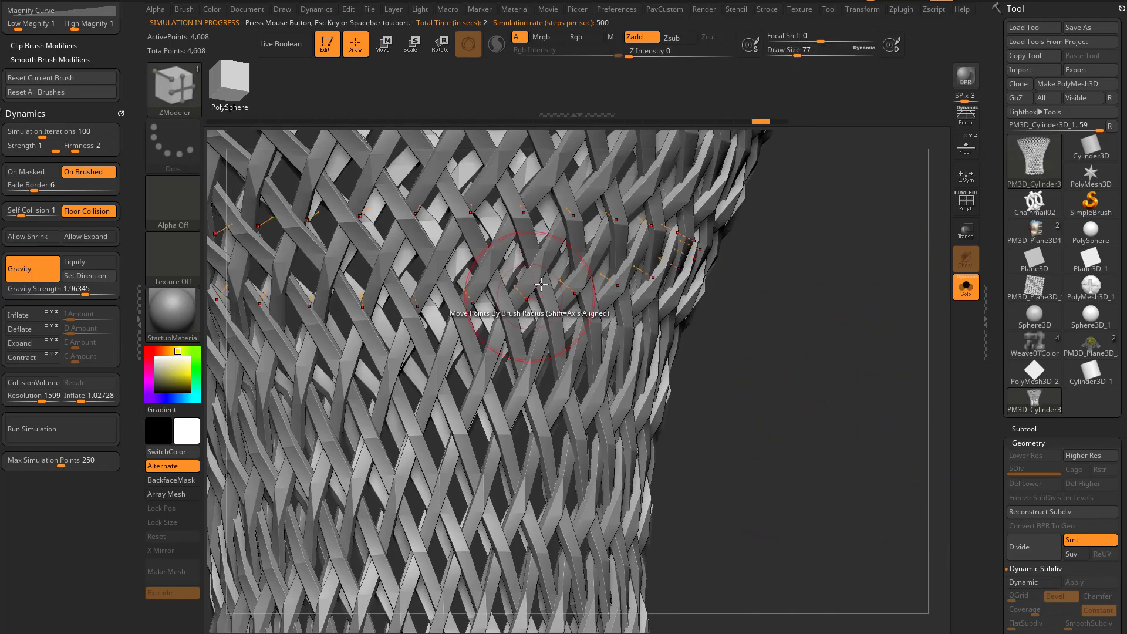
left_click_drag(807, 367, 805, 180, "alt")
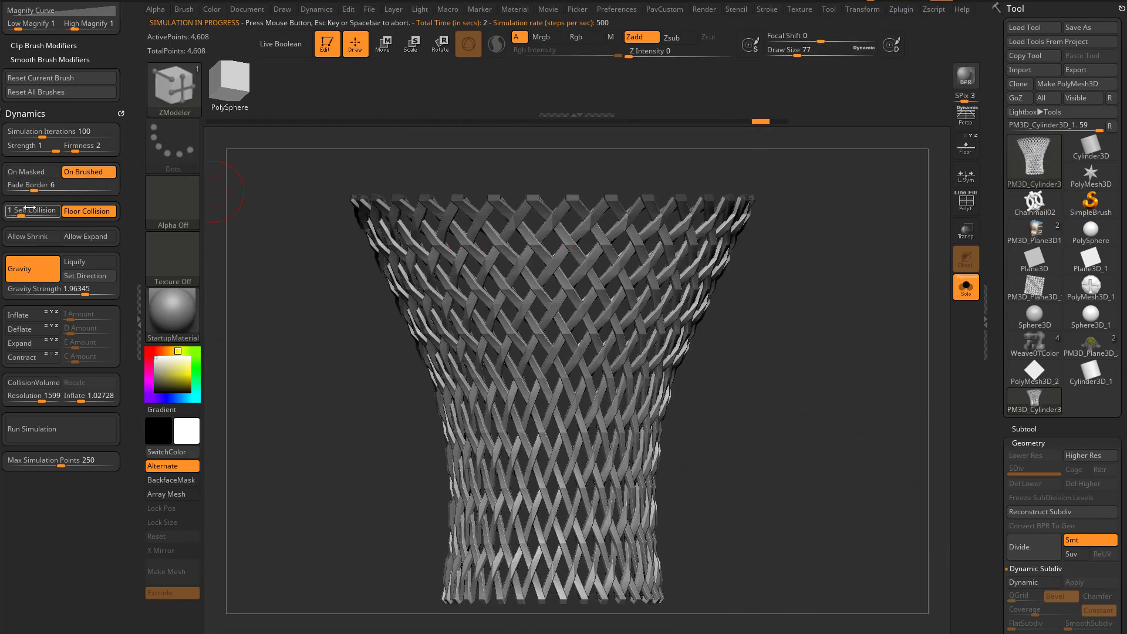
Step: Run the cloth simulation with Self Collision 2 and an Inflate amount of 1, and undo the deformation
mouse_move(338, 401)
left_mouse_down("alt")
mouse_move(330, 368)
mouse_move(332, 391)
left_mouse_up("alt")
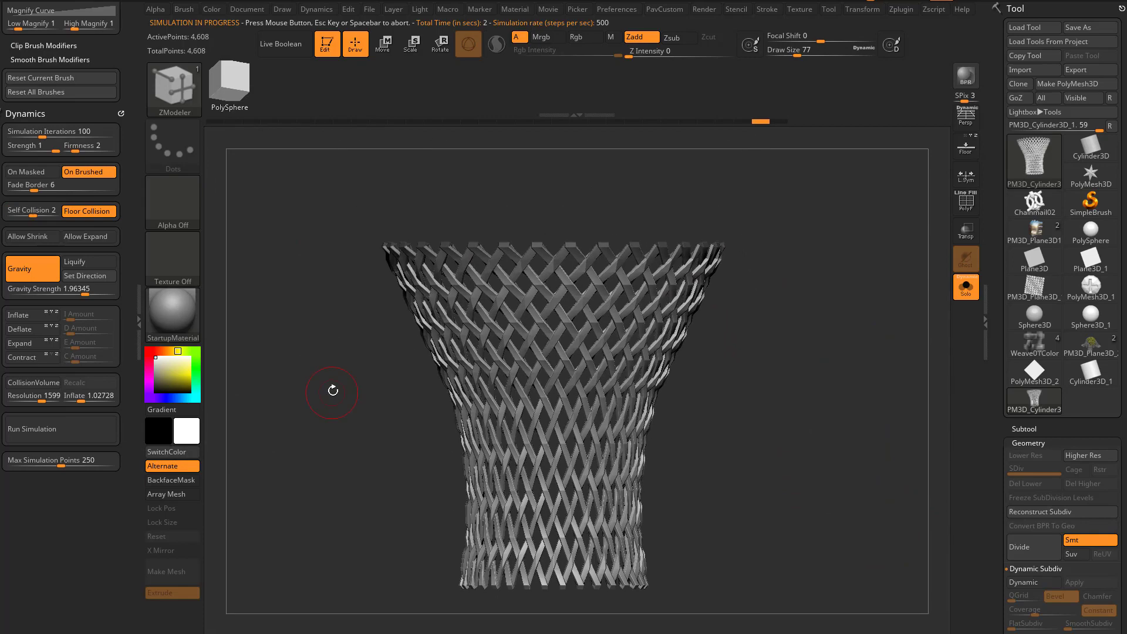
left_click(73, 429)
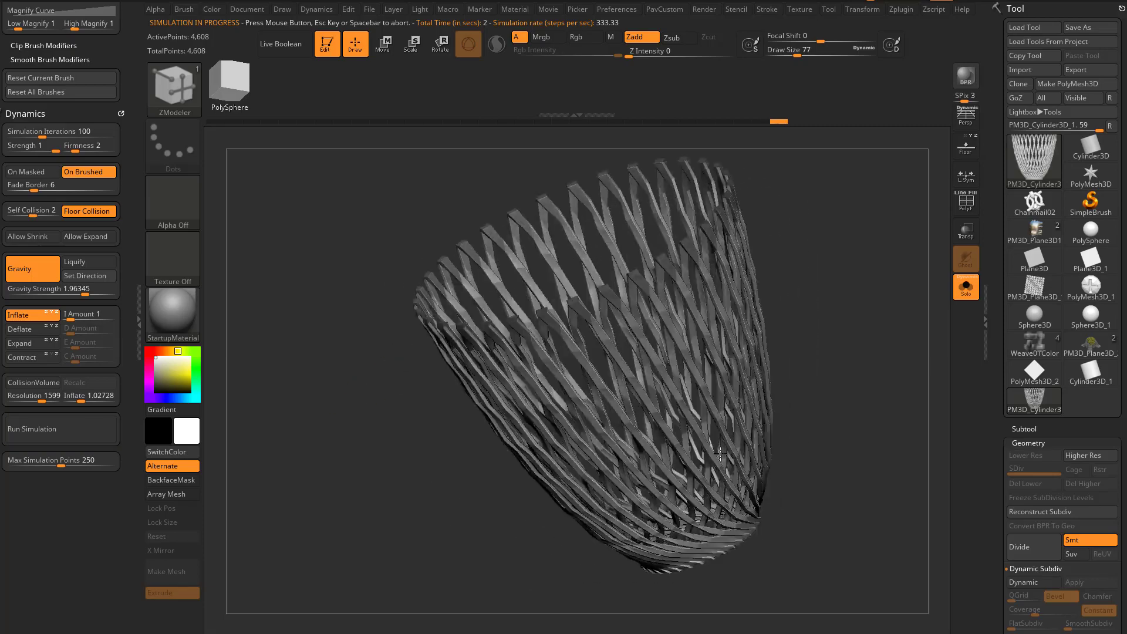
key("s")
left_click(831, 394)
key("ctrl+z")
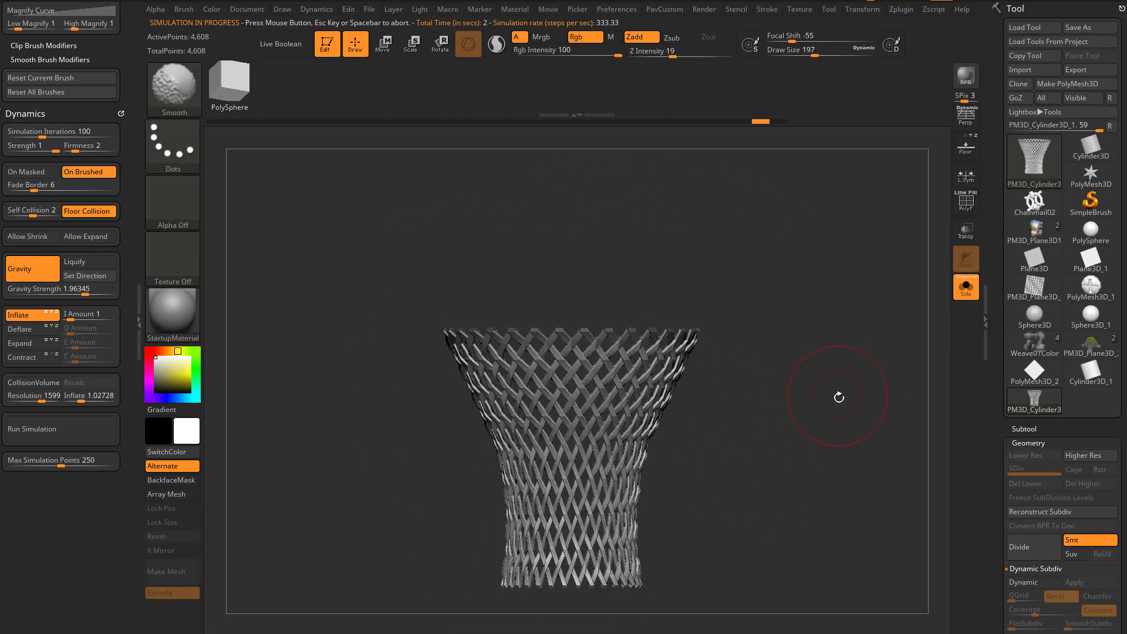
Step: Try pulling the net's middle outward with the ClothHook brush and undo the strokes
key("b")
key("c")
key("h")
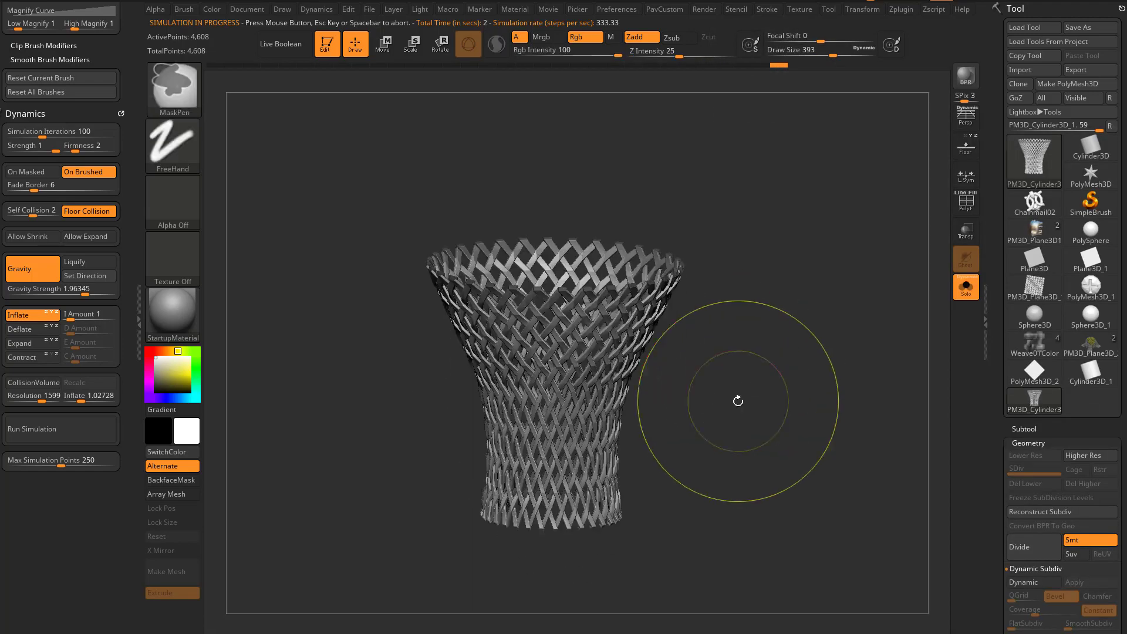
mouse_move(601, 422)
left_mouse_down()
mouse_move(617, 425)
mouse_move(602, 424)
mouse_move(587, 390)
left_mouse_up()
key("s")
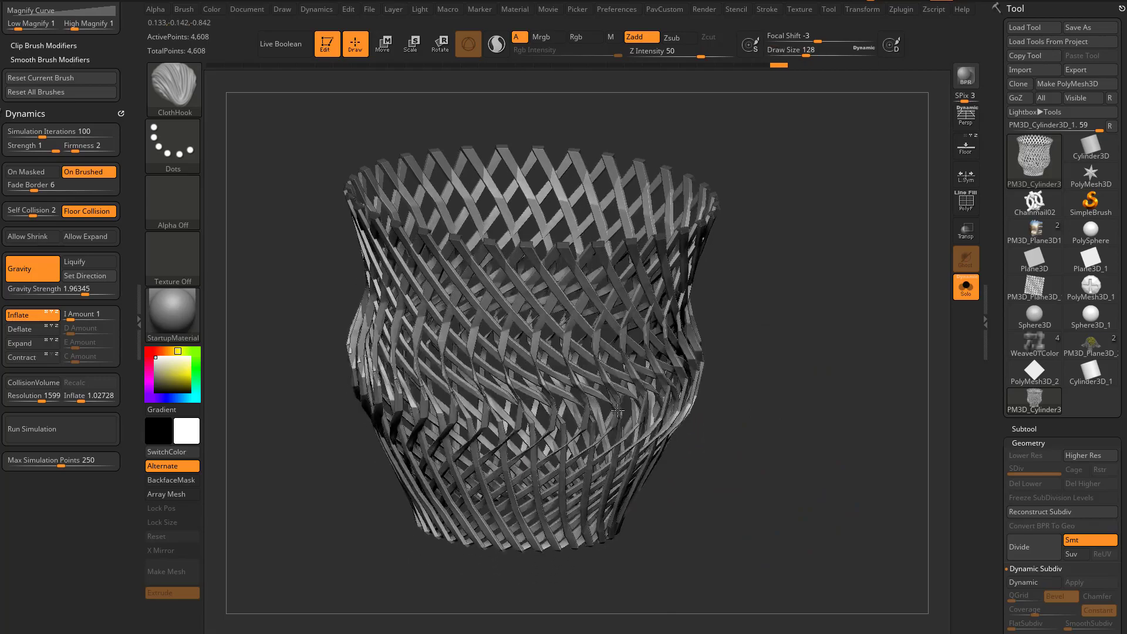
key("ctrl+z")
key("ctrl+z")
key("ctrl+z")
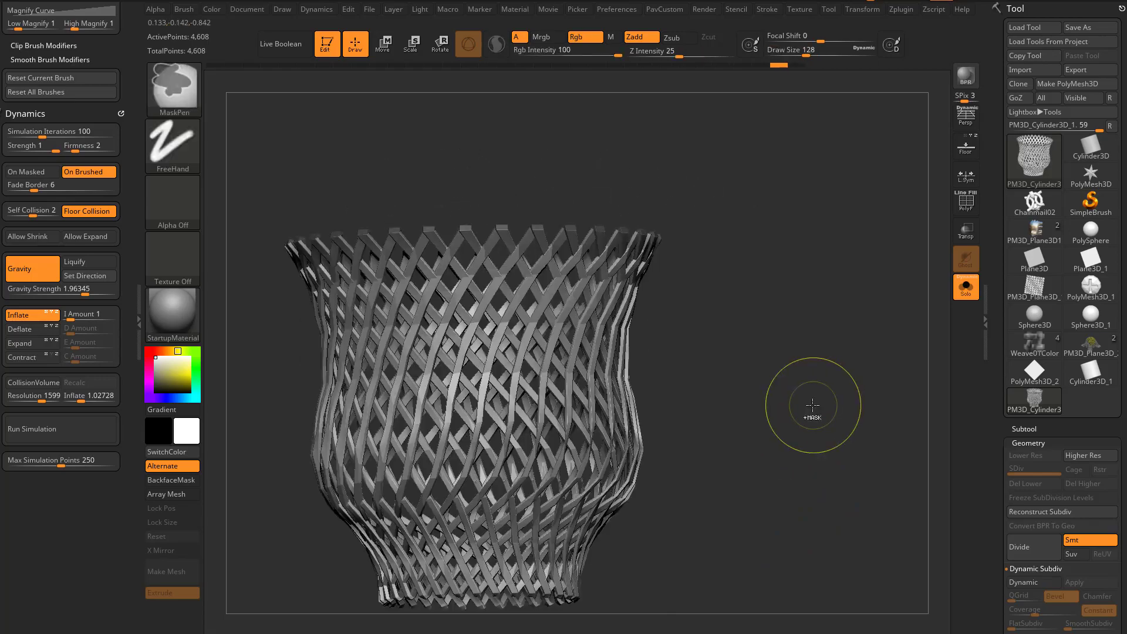
Step: Reduce the draw size to 87 and undo the remaining ClothHook deformation of the net
key("s")
left_click_drag(811, 409, 804, 411)
key("ctrl+z")
key("ctrl+z")
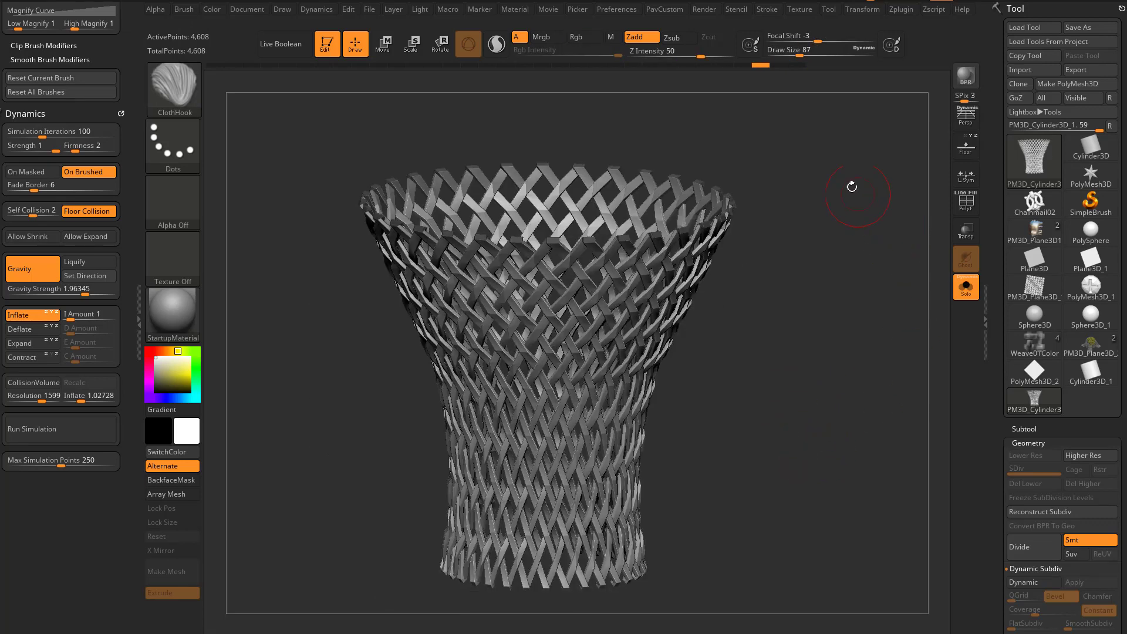
Step: Roll the undo history back to the low-poly base tube and display it with polyframe and the SketchShaded2 material
left_click_drag(760, 64, 593, 75)
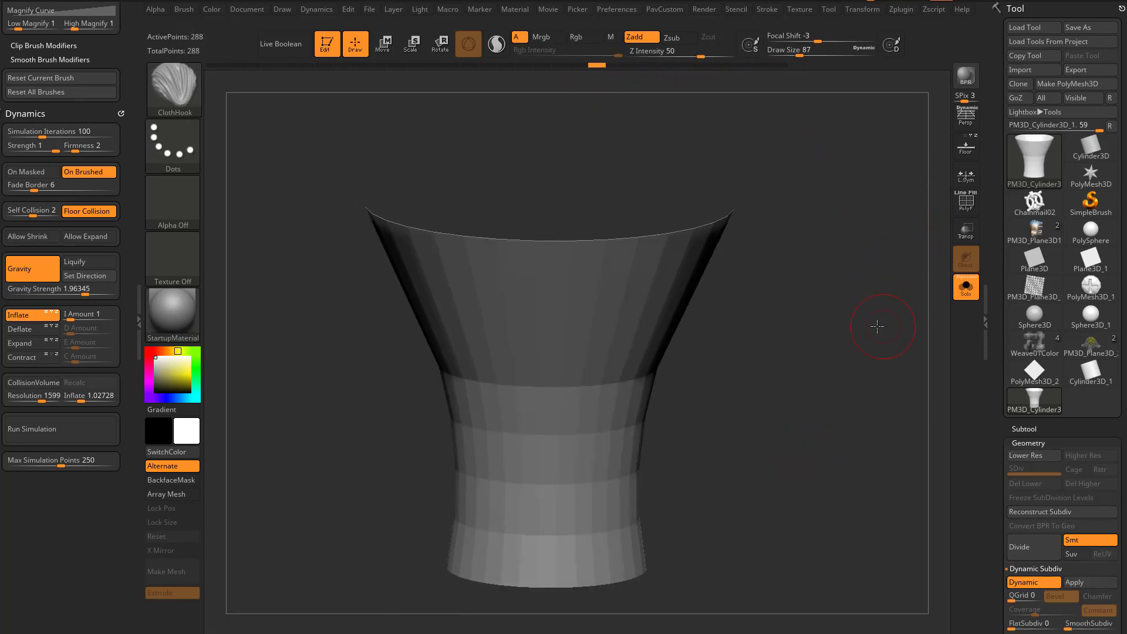
left_click_drag(876, 325, 857, 311)
left_click(964, 201)
left_click(172, 312)
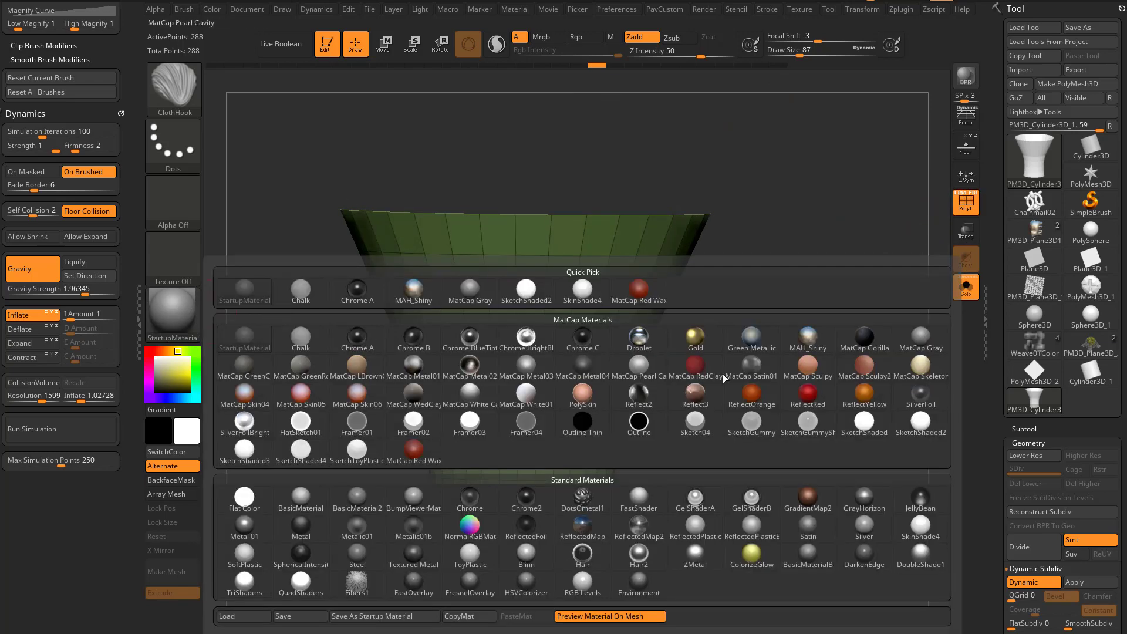
left_click(920, 422)
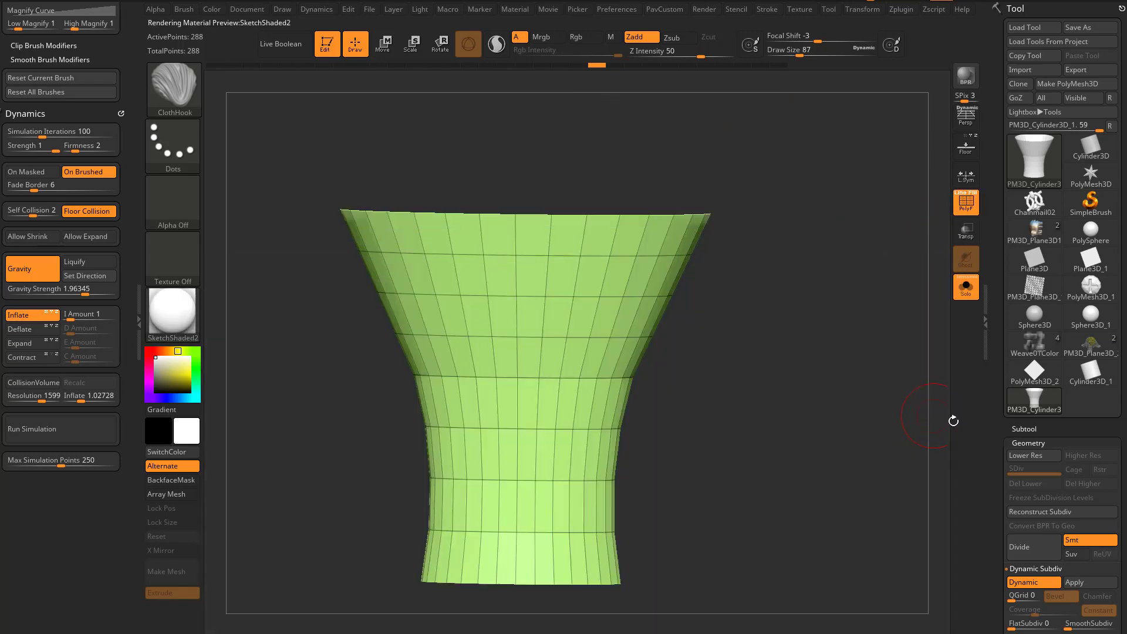
Step: Turn the Vortex MicroPoly back on for the base tube
scroll(1046, 214, "down", 5)
left_click(1083, 194)
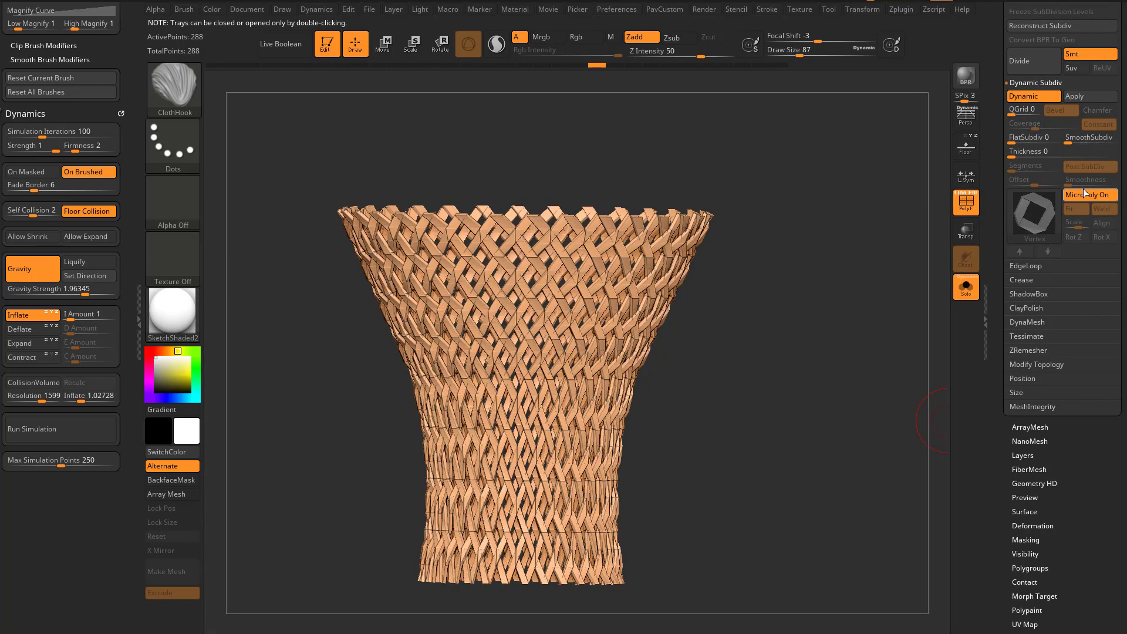